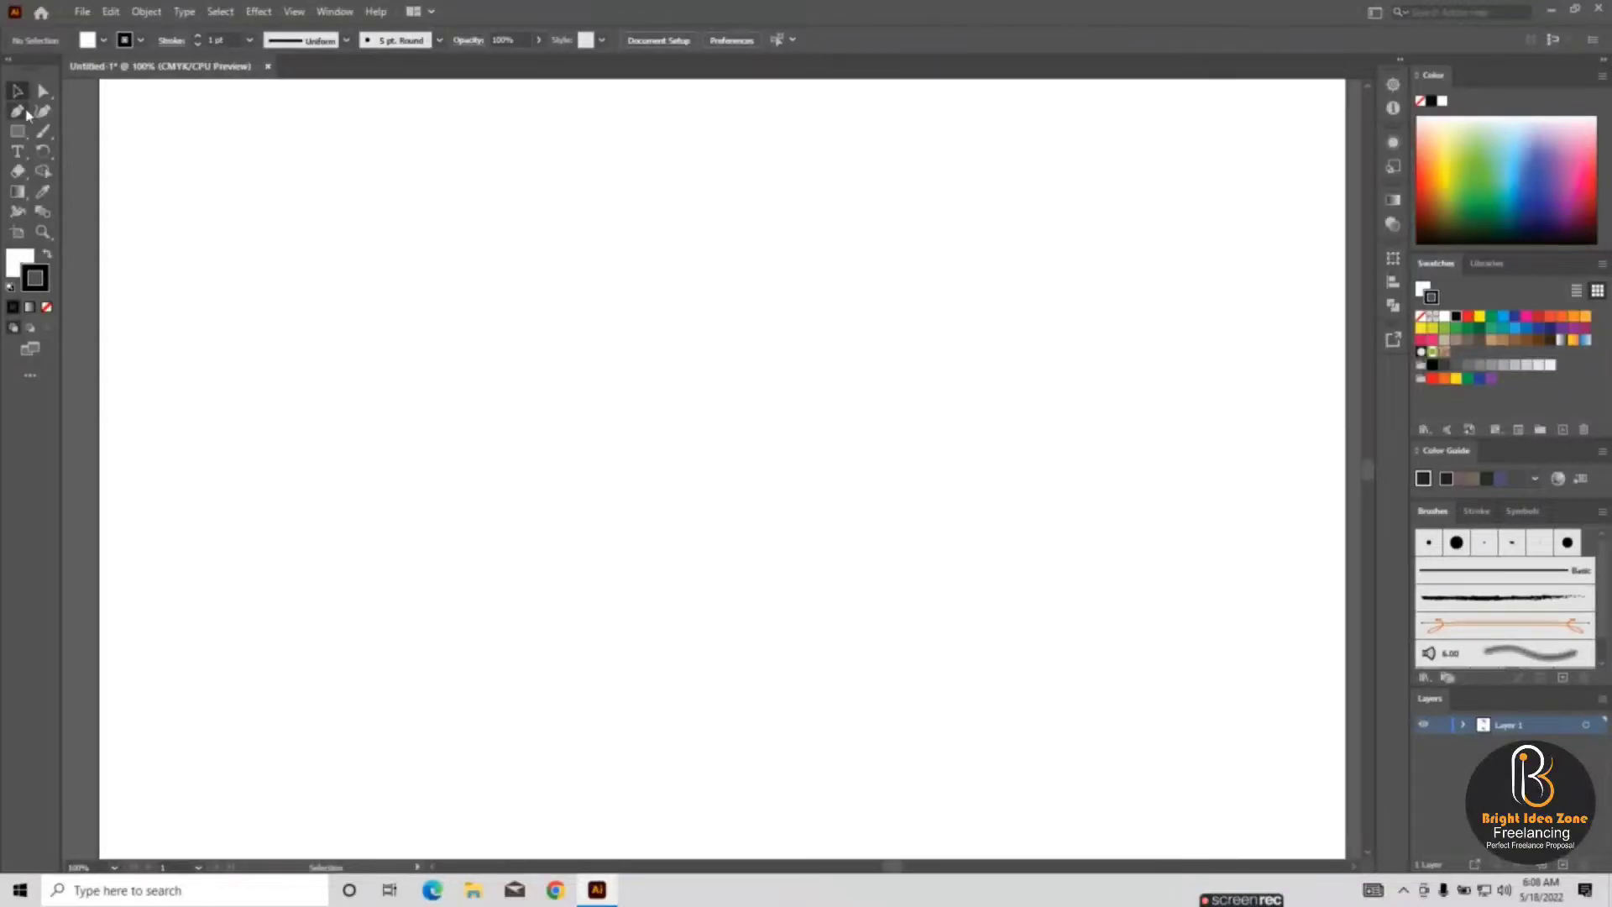
- Activate the Pen tool
{"action": "key", "text": "p"}
{"action": "key", "text": "p"}
{"action": "key", "text": "p"}
{"action": "key", "text": "p"}
{"action": "key", "text": "p"}
{"action": "key", "text": "p"}
{"action": "key", "text": "p"}
{"action": "key", "text": "p"}
{"action": "key", "text": "p"}
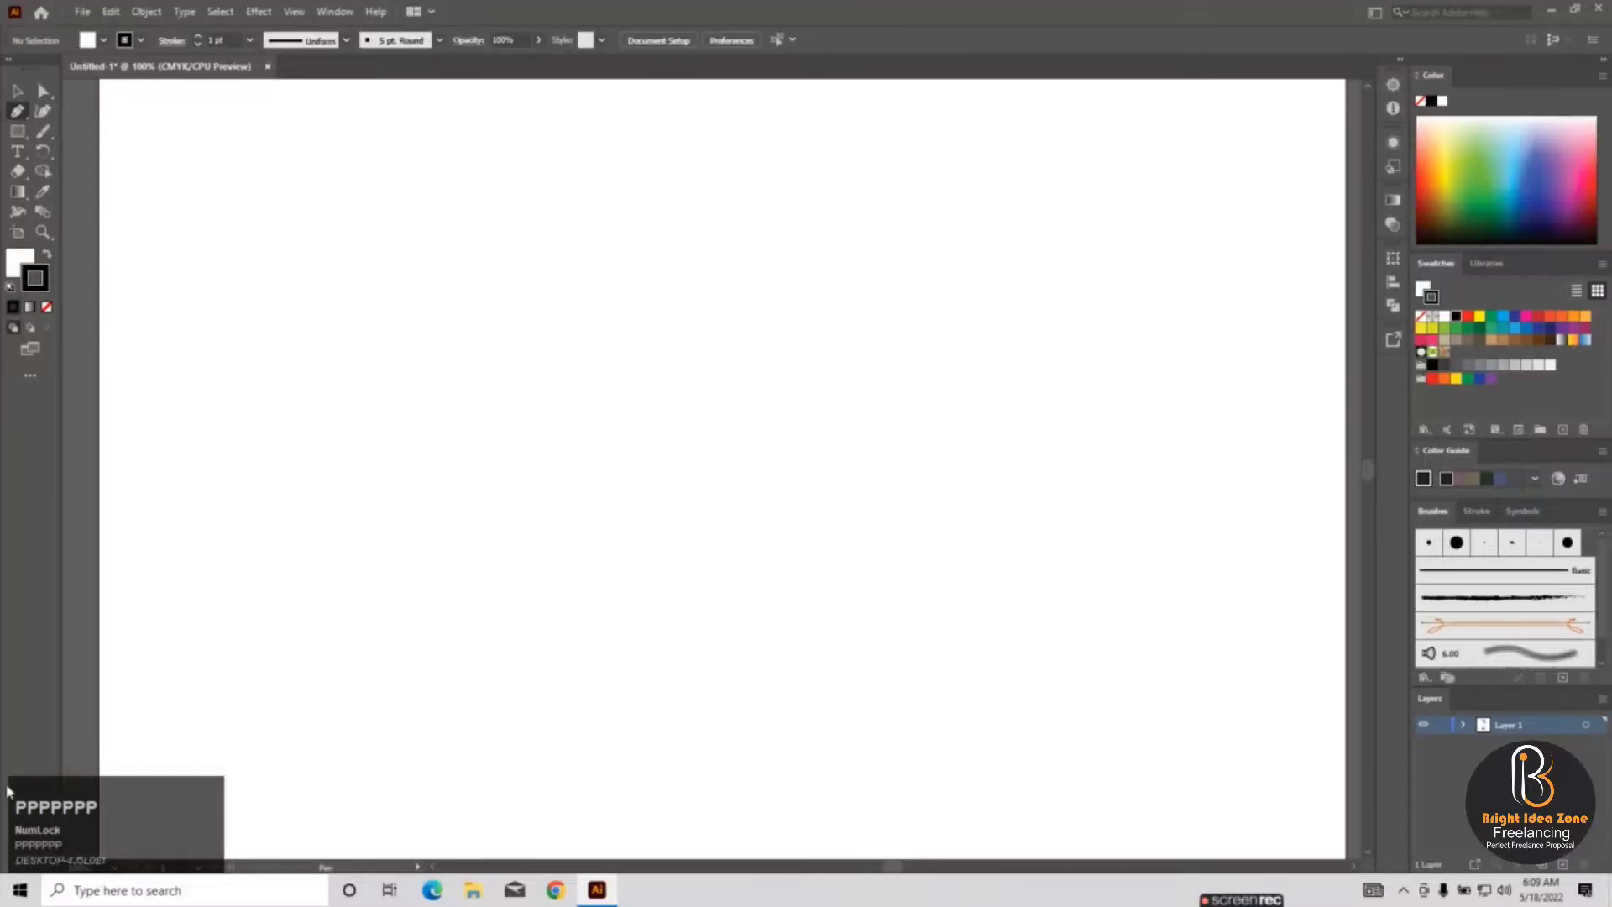
{"action": "key", "text": "p"}
{"action": "key", "text": "p"}
{"action": "key", "text": "p"}
{"action": "key", "text": "p"}
{"action": "left_click", "coordinate": [12, 122]}
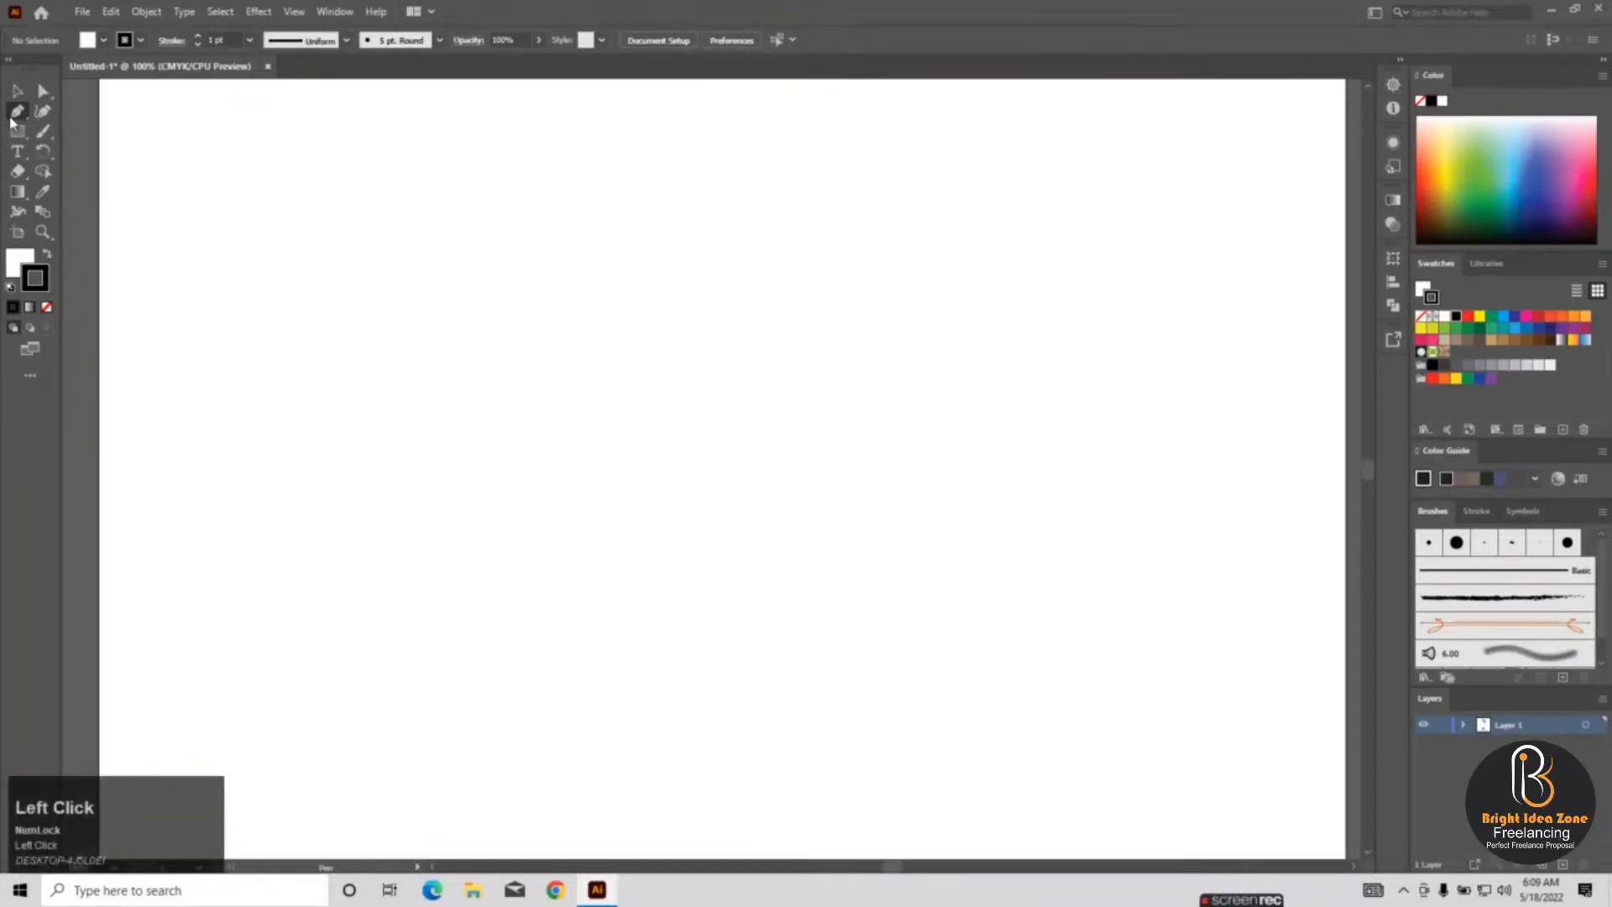
- Draw the straight left side and stepped lower edge of an irregular outline in the artboard's upper half with the Pen tool
{"action": "left_click", "coordinate": [366, 178]}
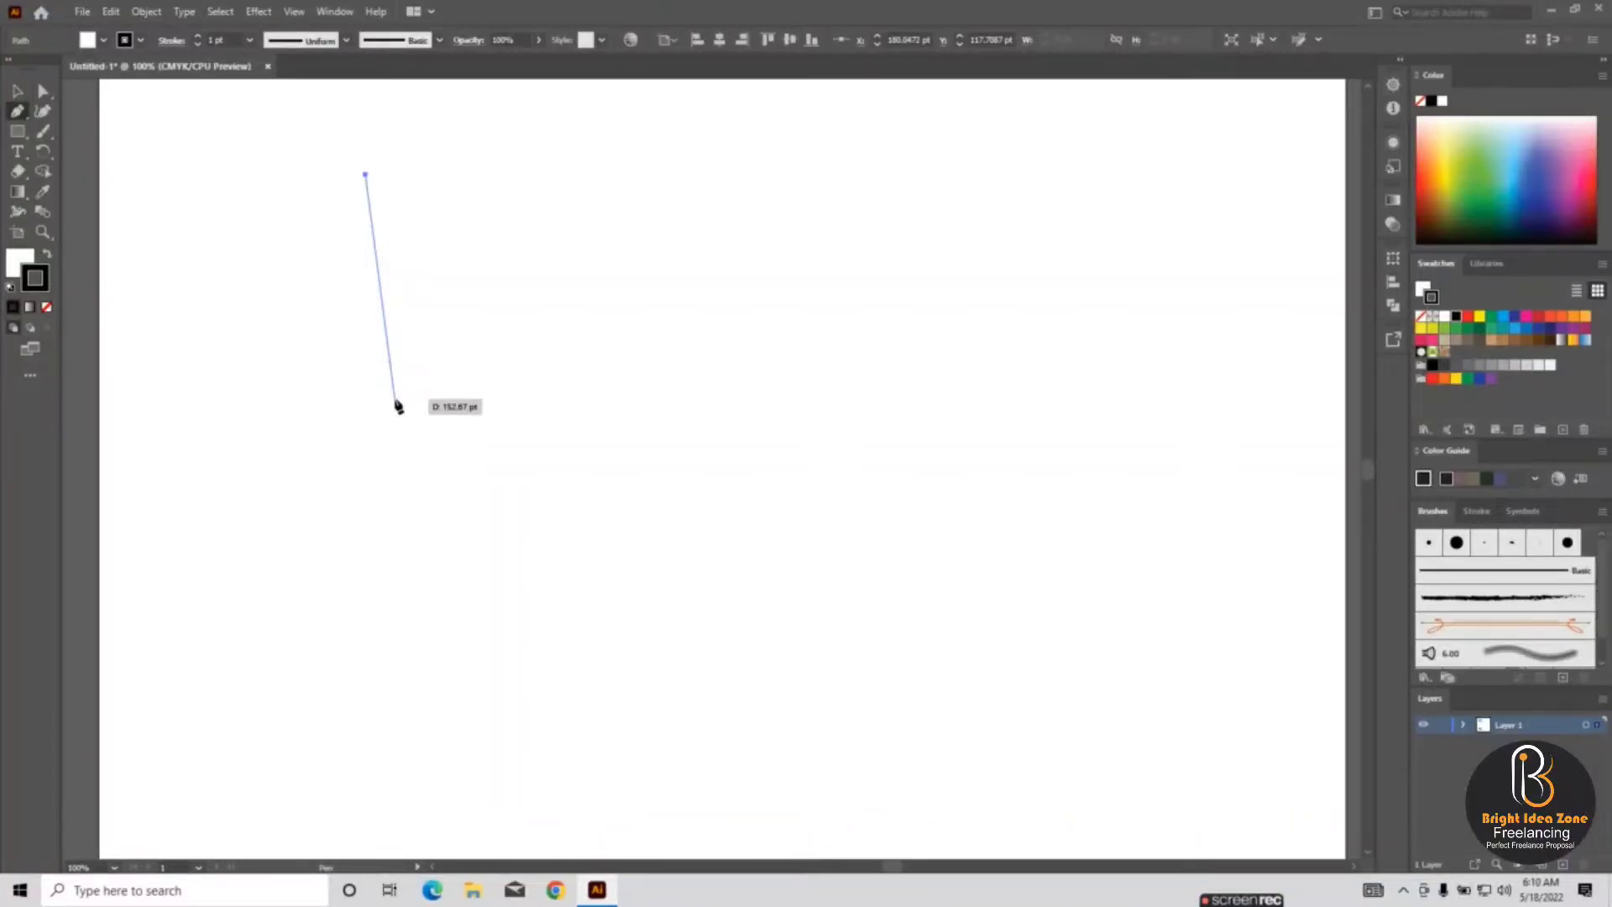
{"action": "left_click", "coordinate": [374, 444]}
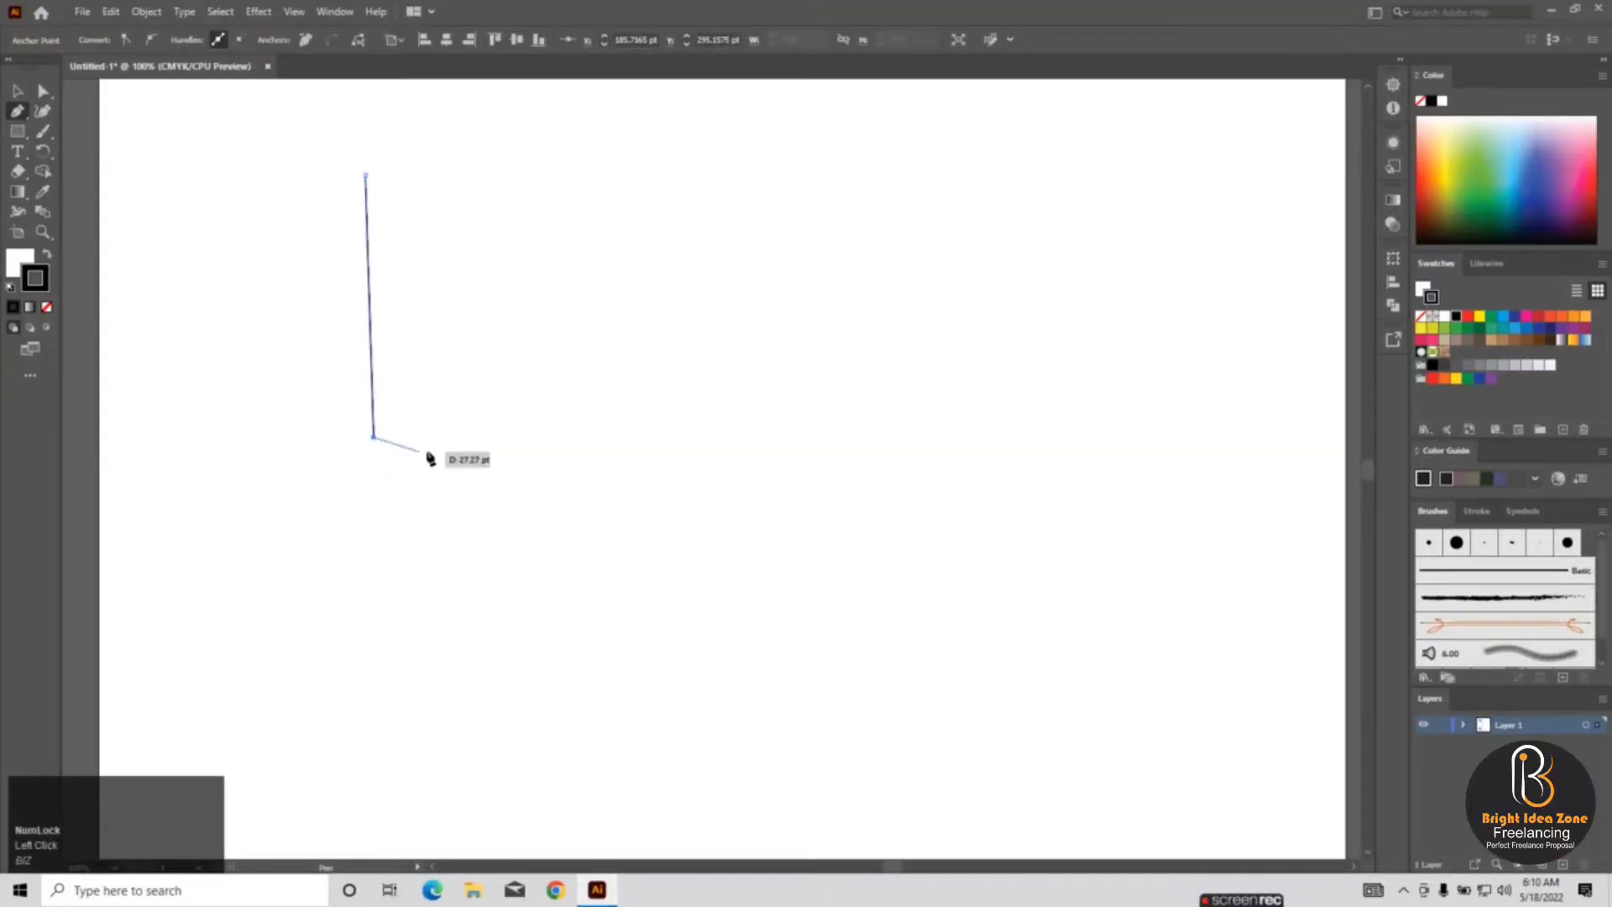
{"action": "left_click", "coordinate": [568, 437]}
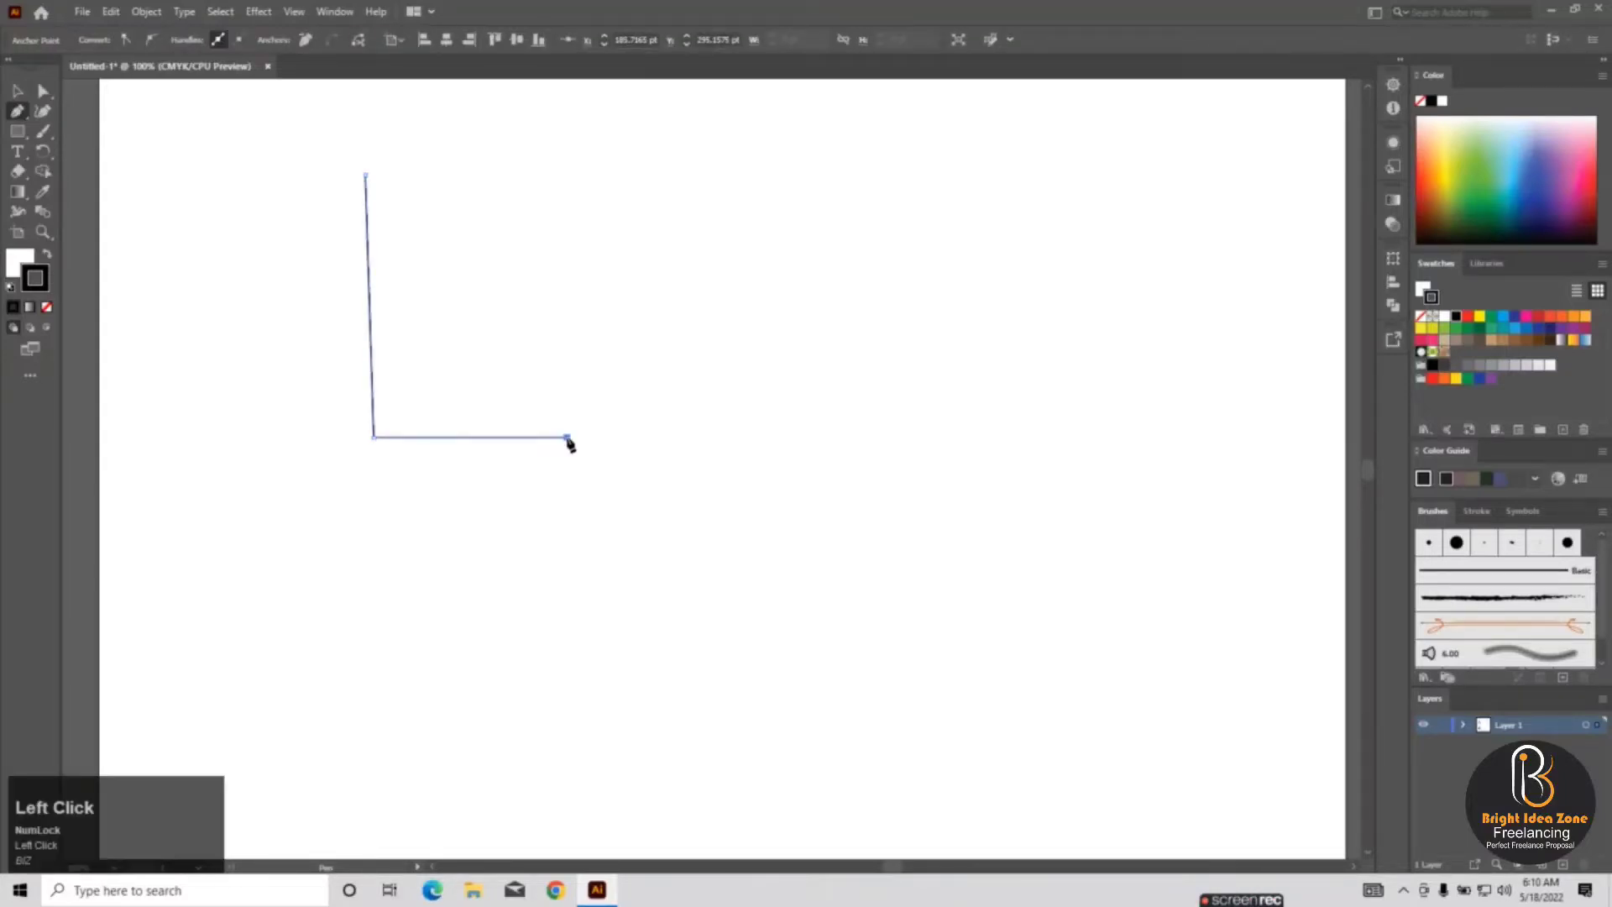
{"action": "left_click", "coordinate": [563, 485]}
{"action": "left_click", "coordinate": [764, 484]}
{"action": "left_click", "coordinate": [764, 435]}
{"action": "left_click", "coordinate": [814, 424]}
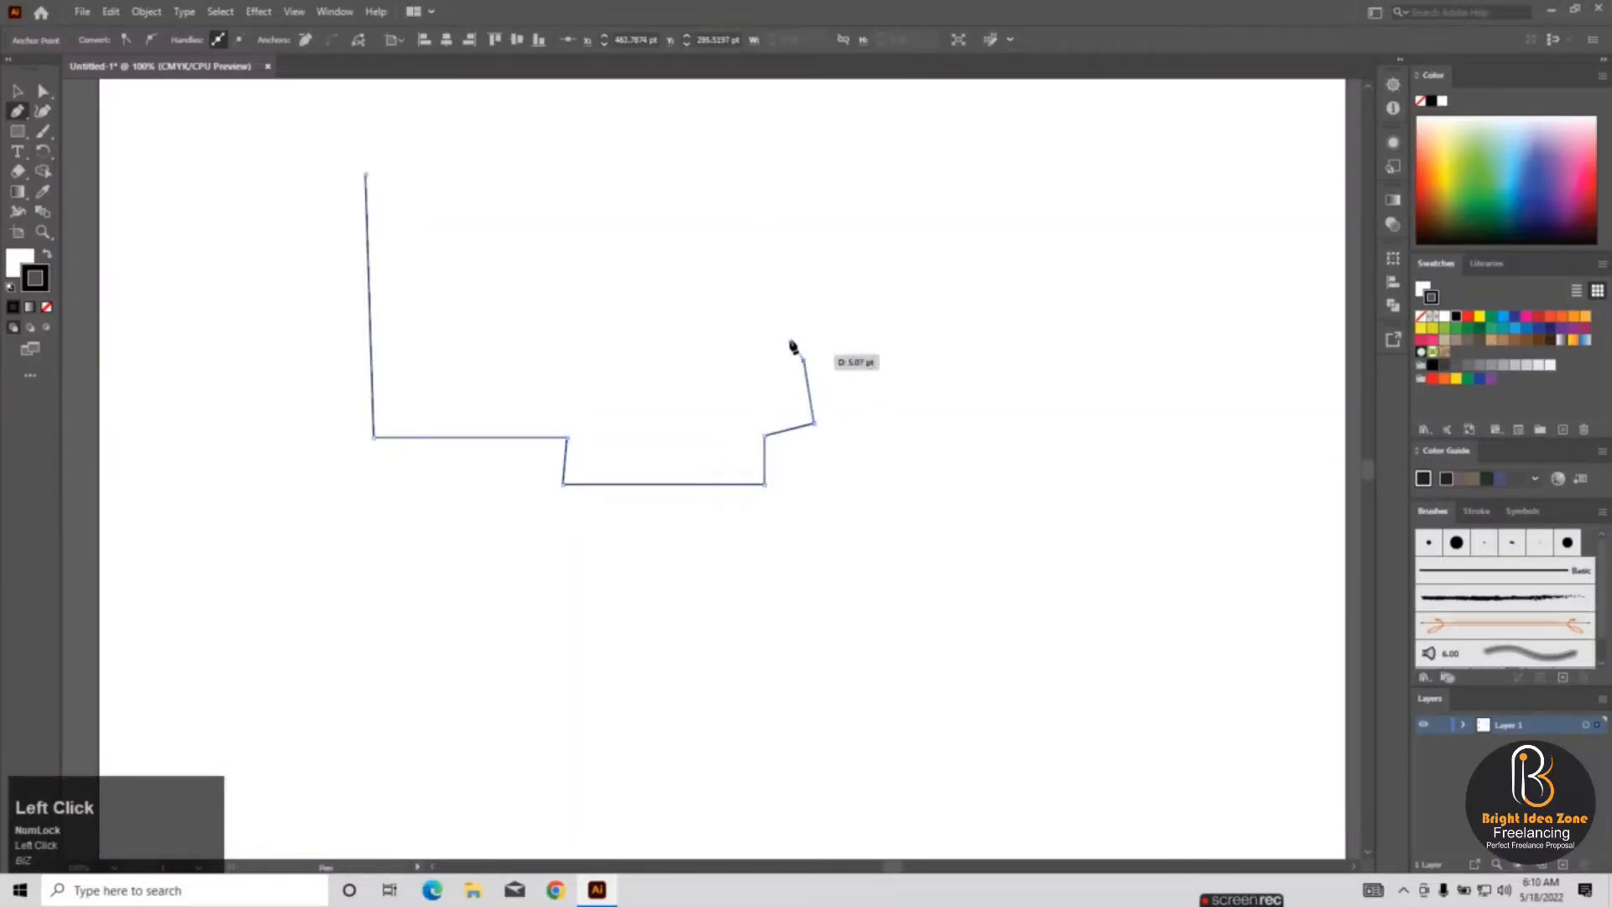
- Extend the outline with straight segments around its right end, back along the upper edge and up to the raised left part
{"action": "left_click", "coordinate": [805, 361]}
{"action": "left_click", "coordinate": [773, 316]}
{"action": "left_click", "coordinate": [687, 334]}
{"action": "left_click", "coordinate": [533, 329]}
{"action": "left_click", "coordinate": [535, 252]}
{"action": "left_click", "coordinate": [573, 168]}
{"action": "left_click", "coordinate": [522, 135]}
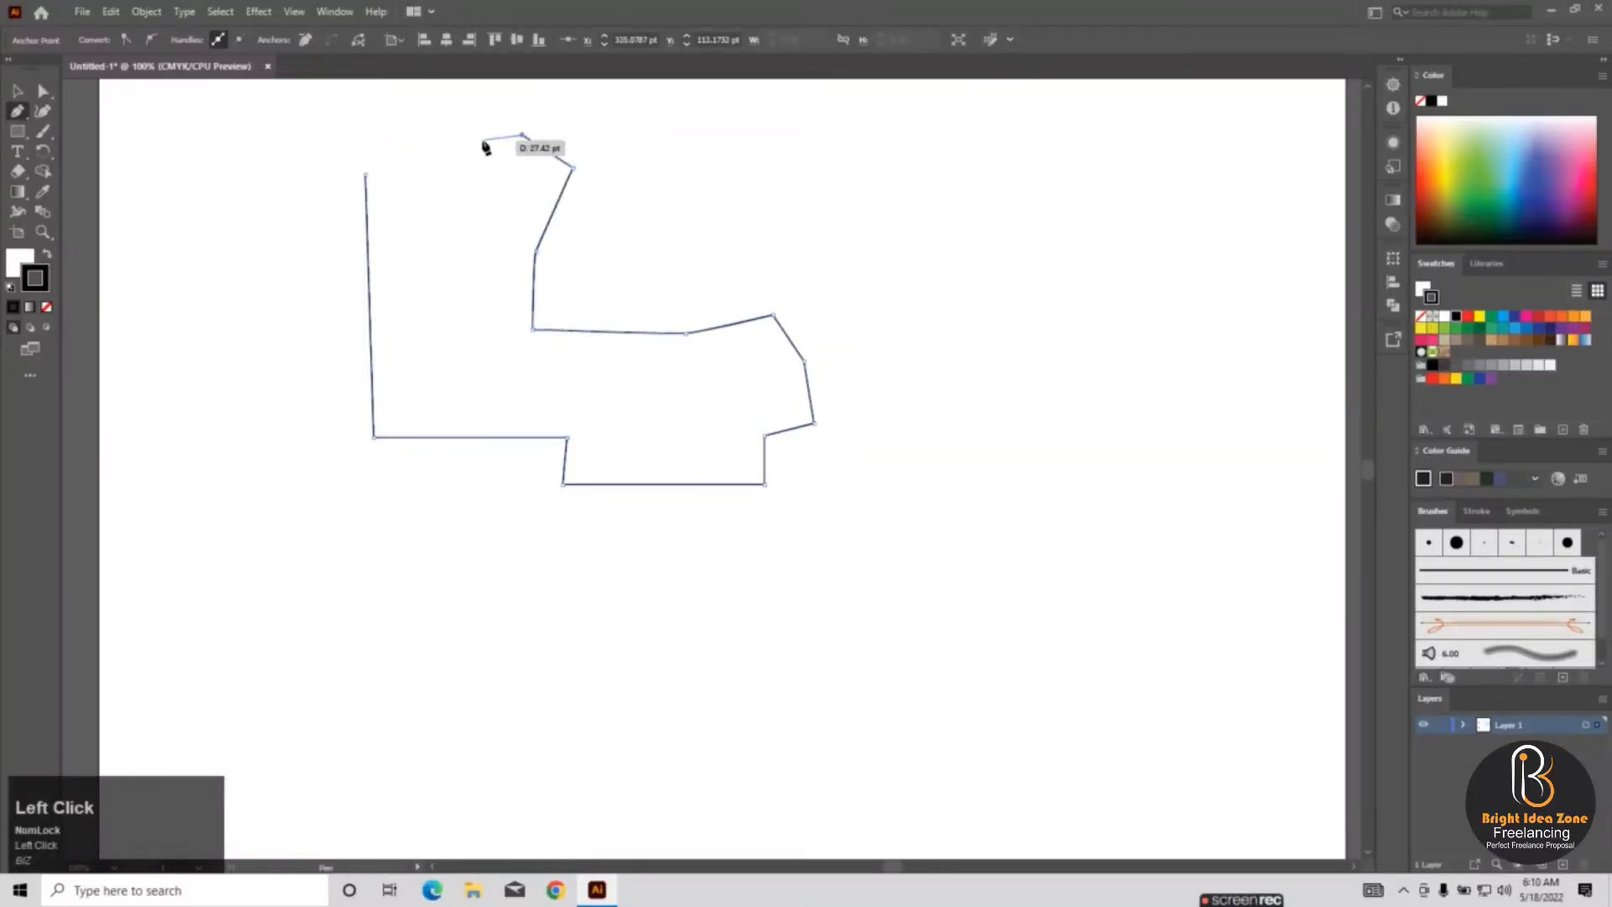
- Add the zigzag segments along the outline's top and close the path at its starting anchor
{"action": "left_click", "coordinate": [475, 141]}
{"action": "left_click", "coordinate": [451, 191]}
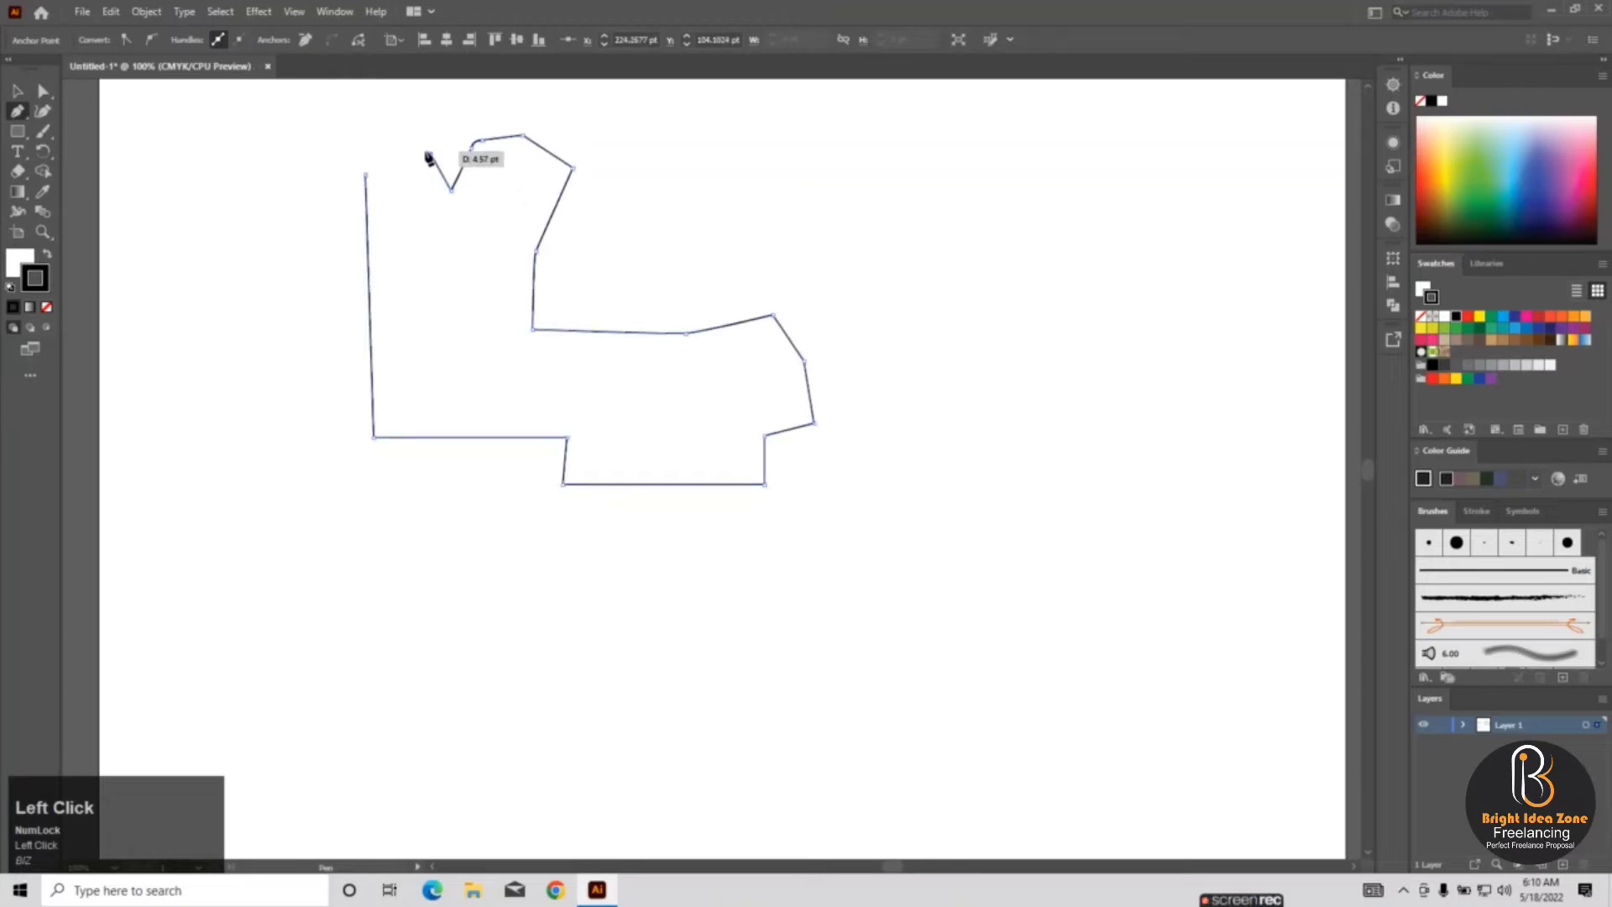
{"action": "left_click", "coordinate": [432, 155]}
{"action": "left_click", "coordinate": [416, 139]}
{"action": "left_click", "coordinate": [400, 172]}
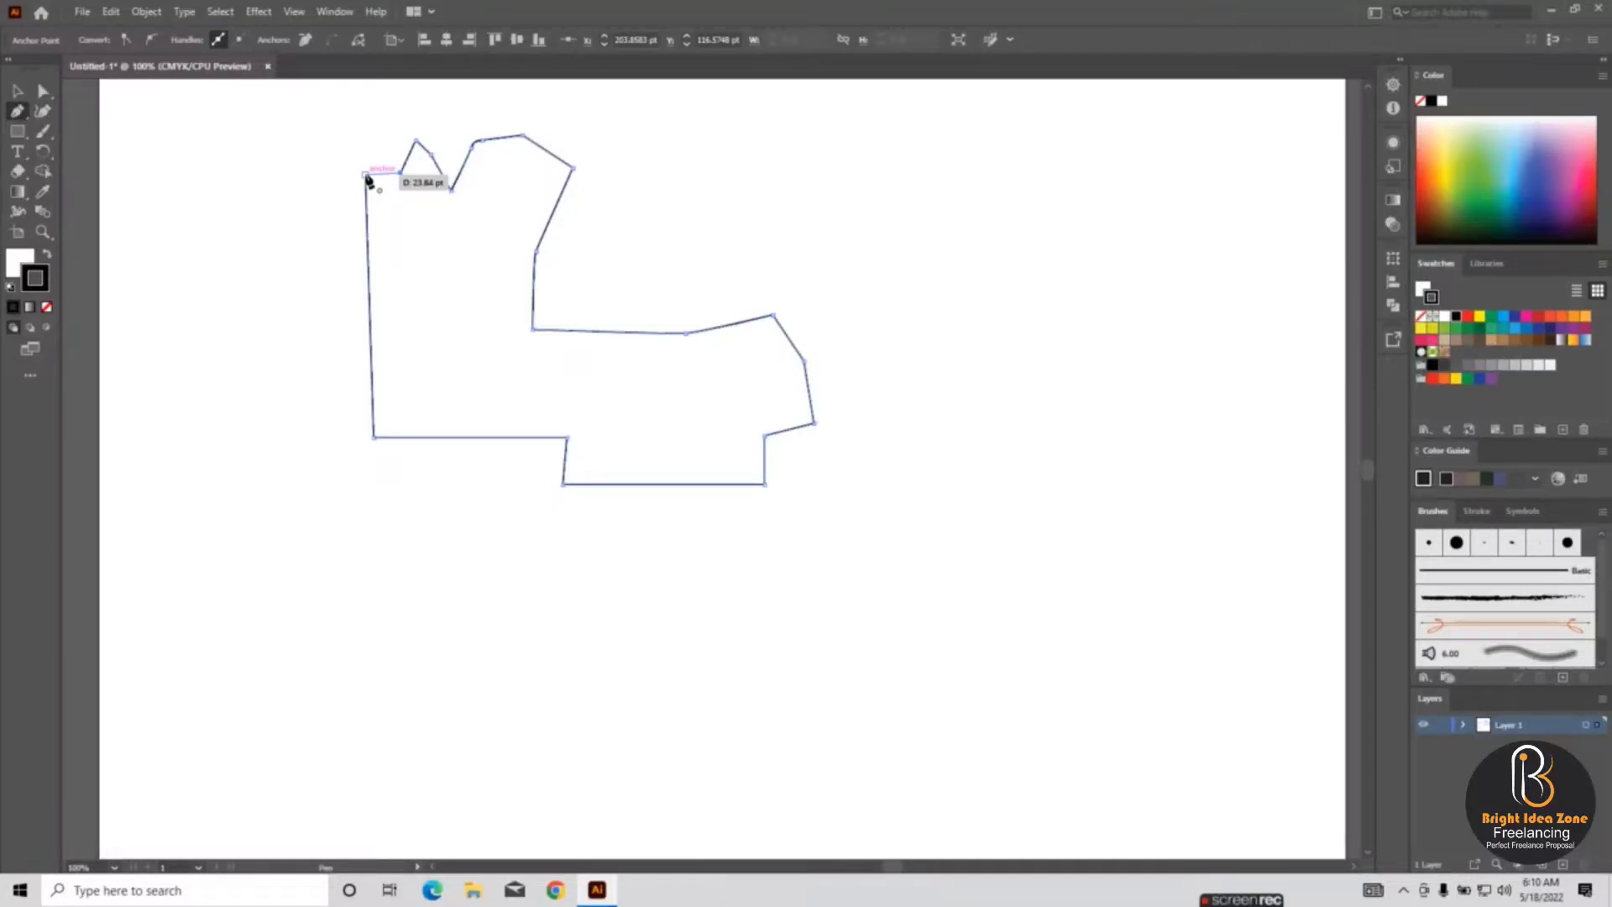
{"action": "left_click", "coordinate": [367, 178]}
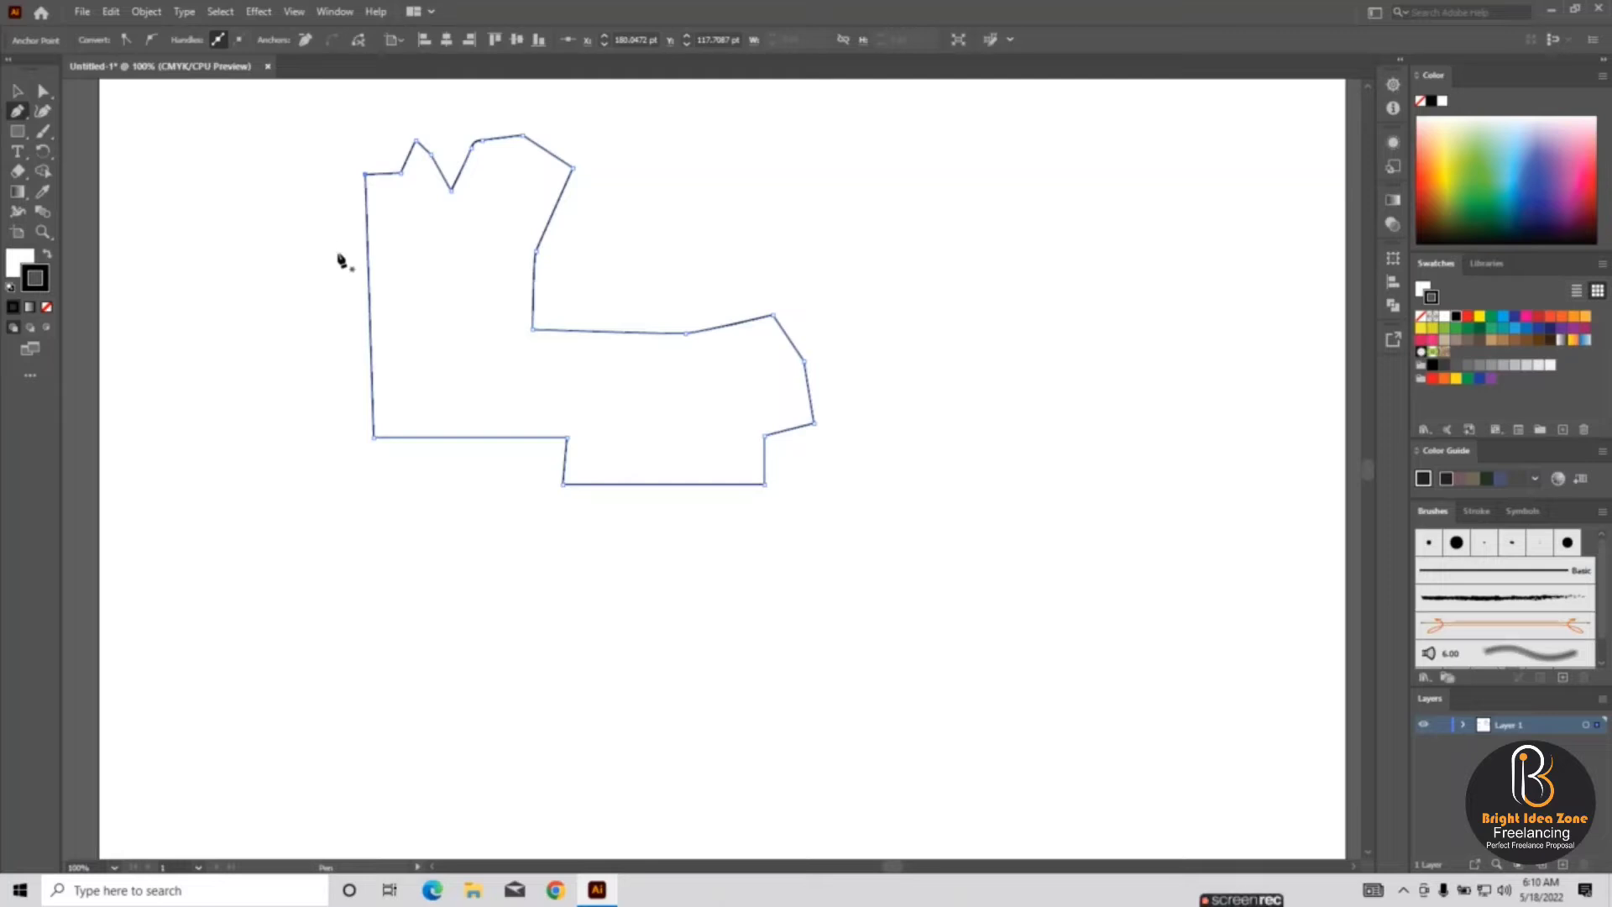
- Delete the whole irregular outline from the artboard
{"action": "key", "text": "Delete"}
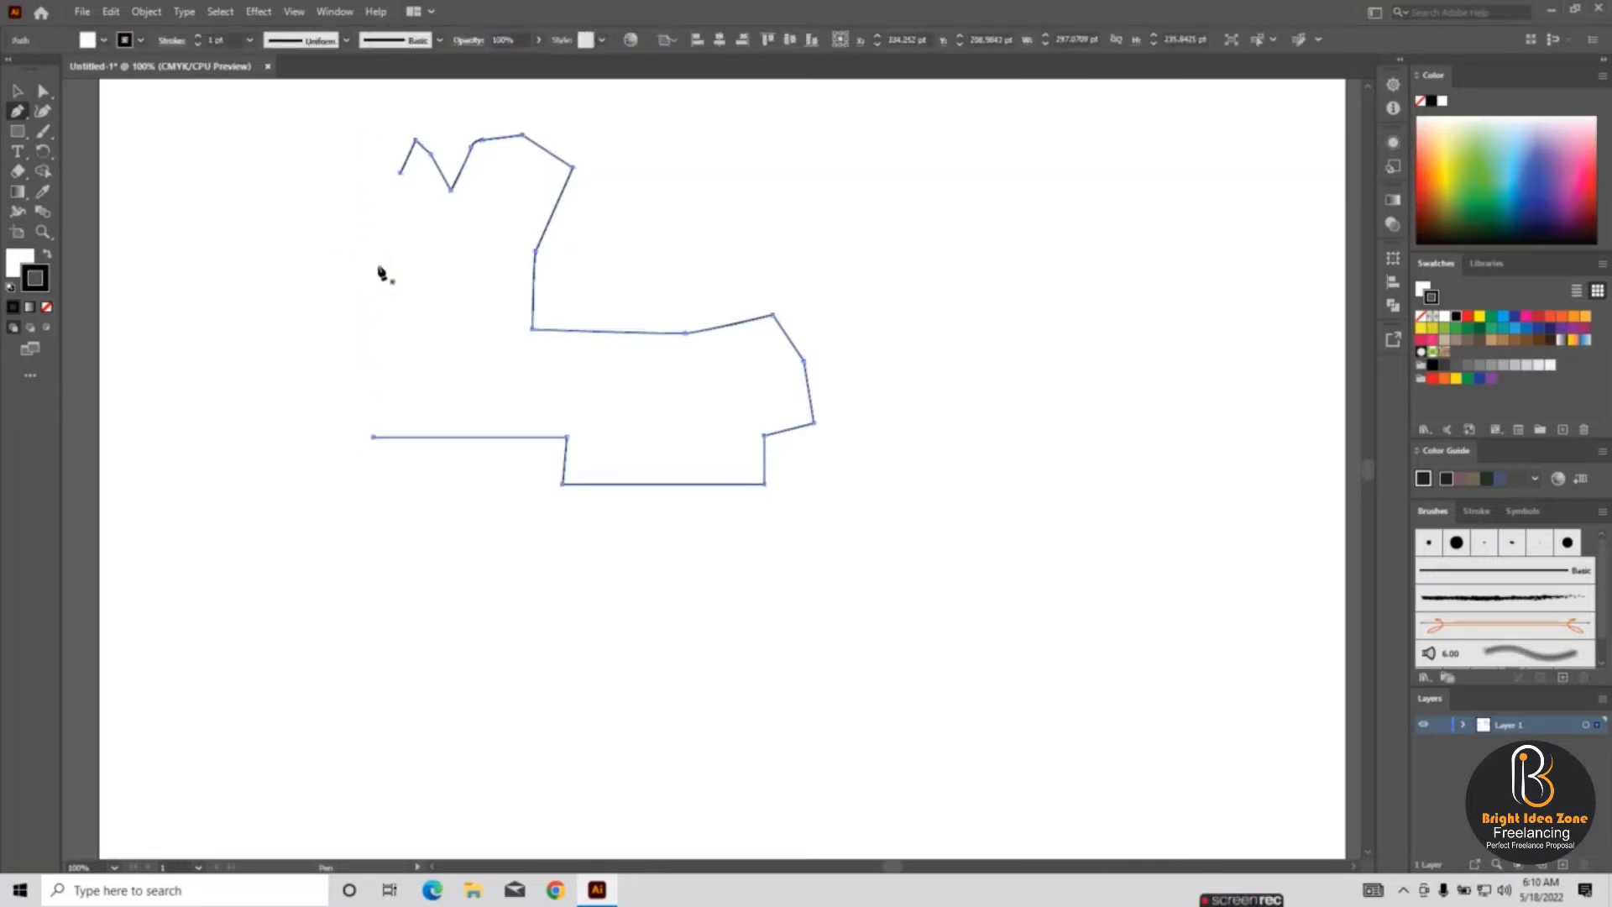
{"action": "key", "text": "ctrl+a"}
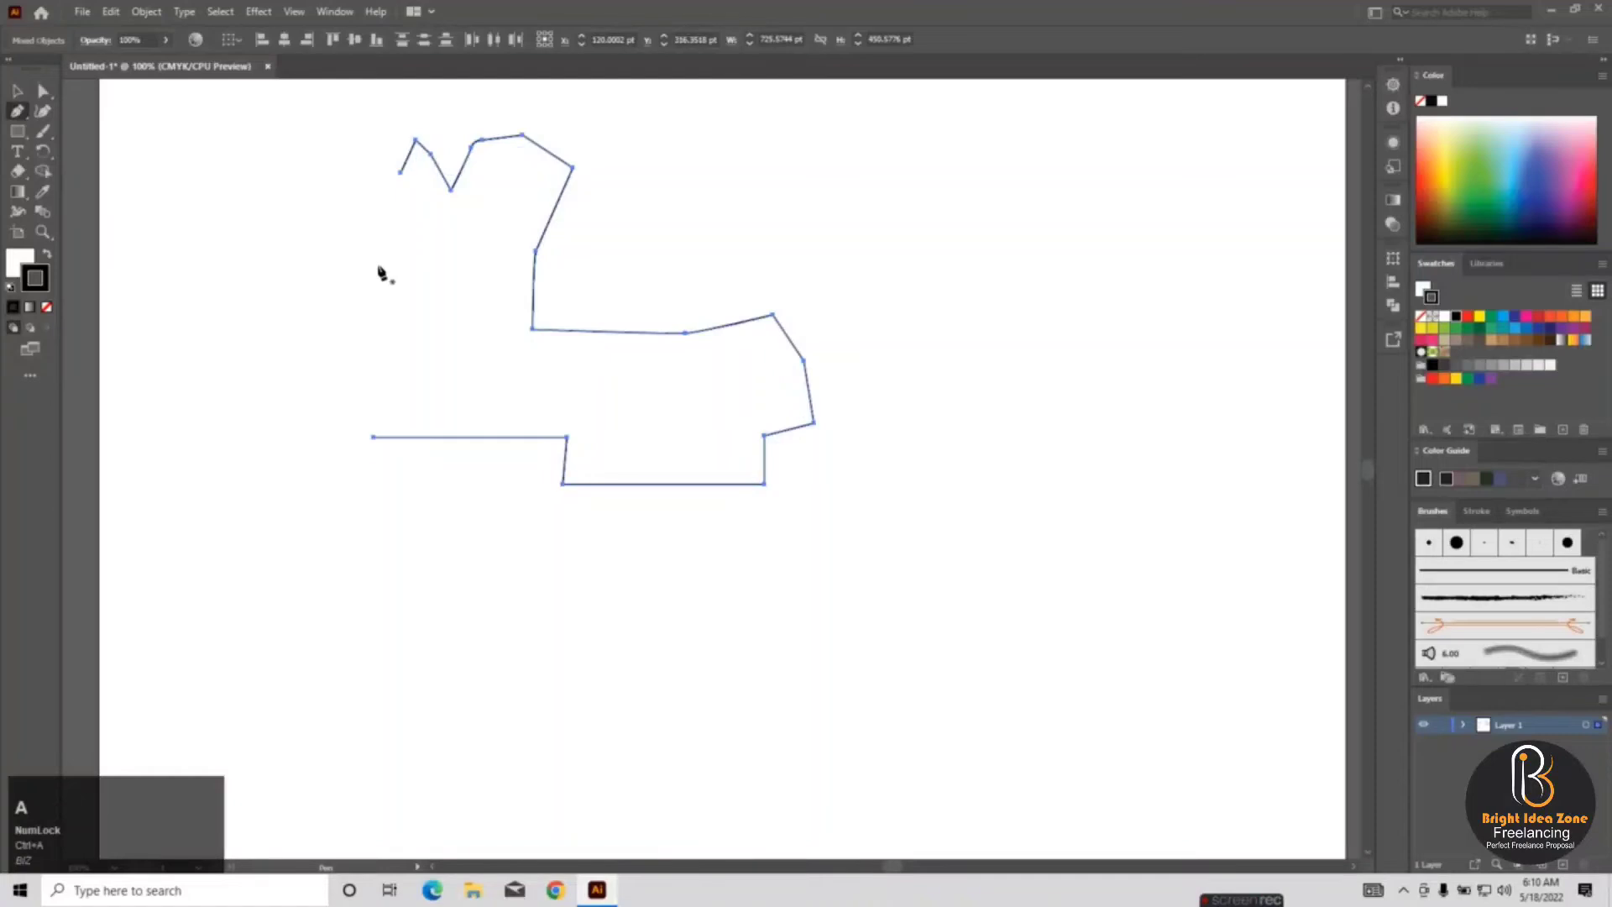
{"action": "key", "text": "Delete"}
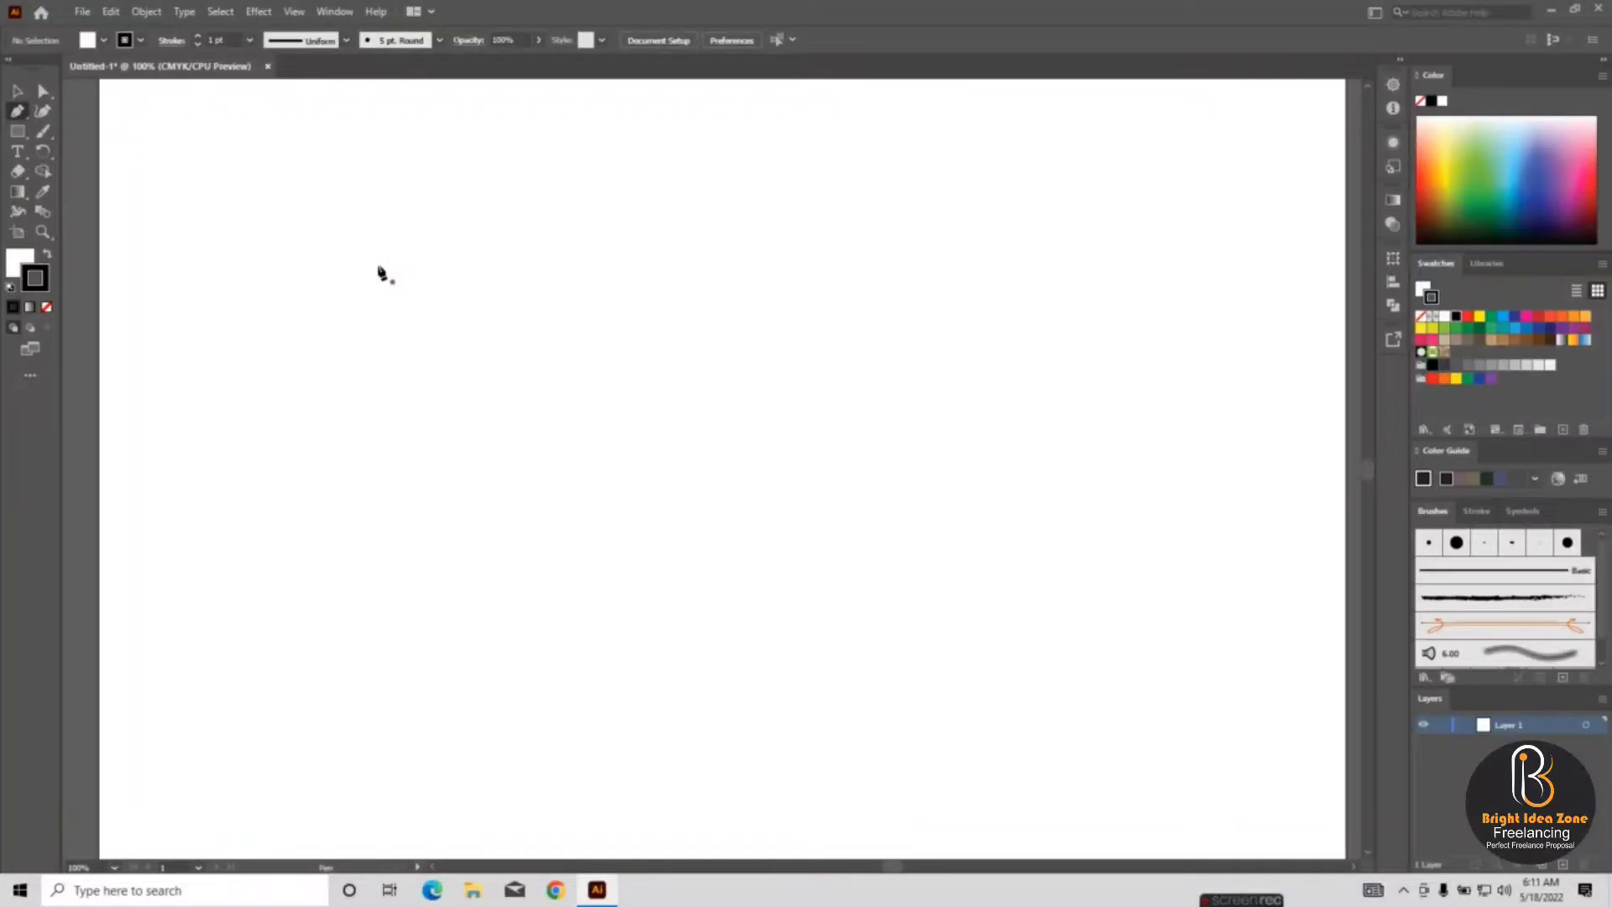
- Draw an open U-shaped path about 118 pt wide and 147 pt tall, with straight vertical sides and a curved bottom
{"action": "left_click", "coordinate": [493, 199]}
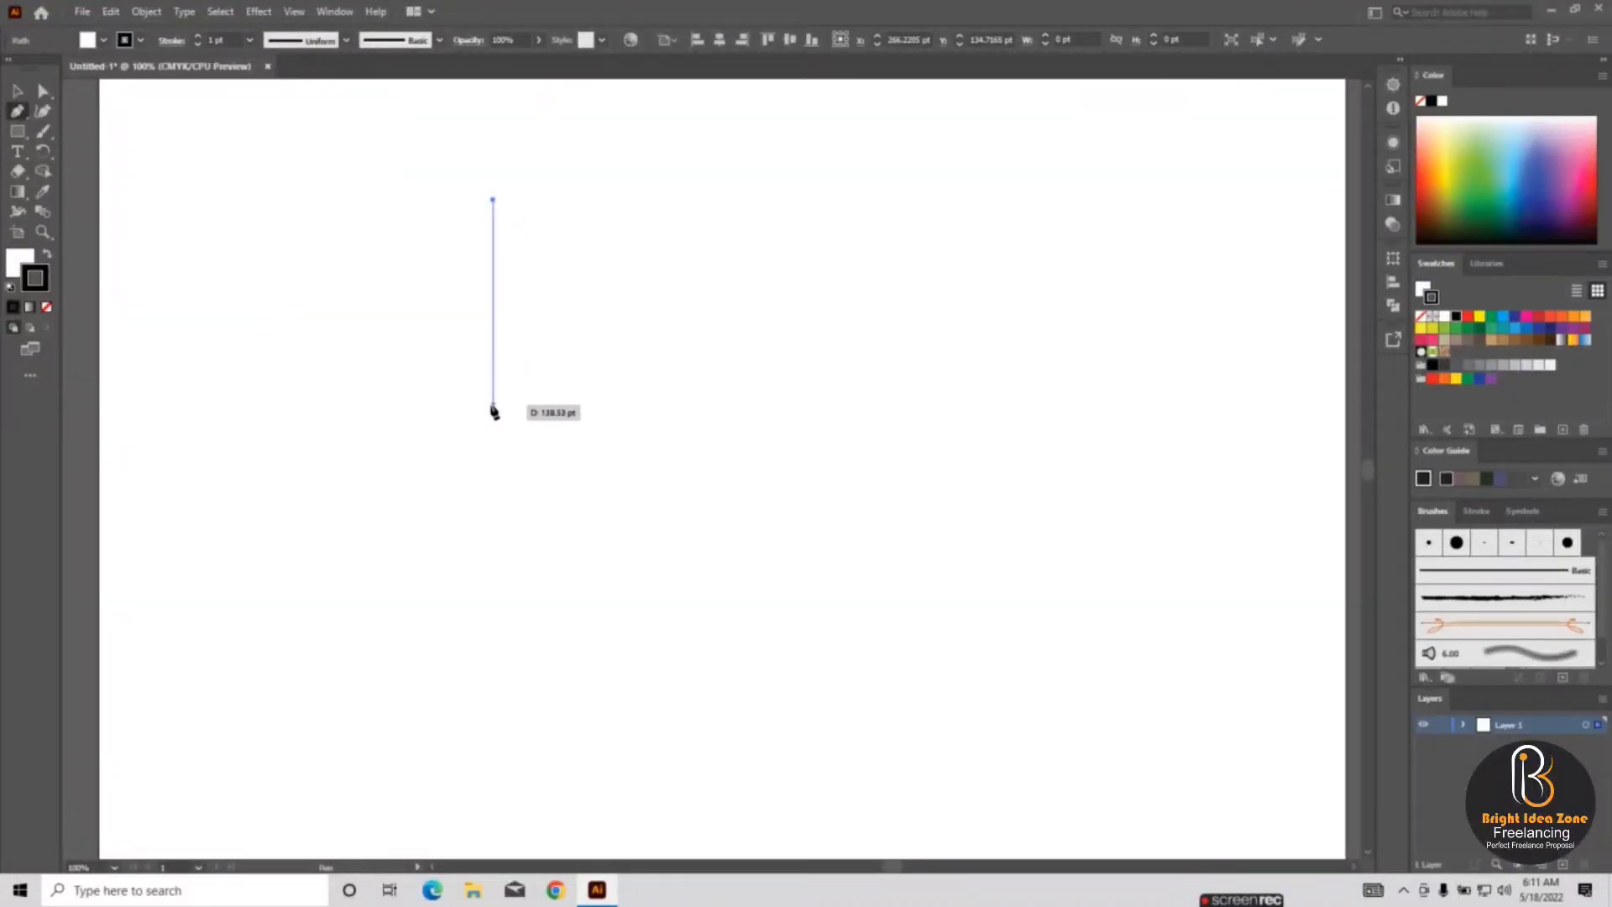
{"action": "left_click", "coordinate": [493, 368]}
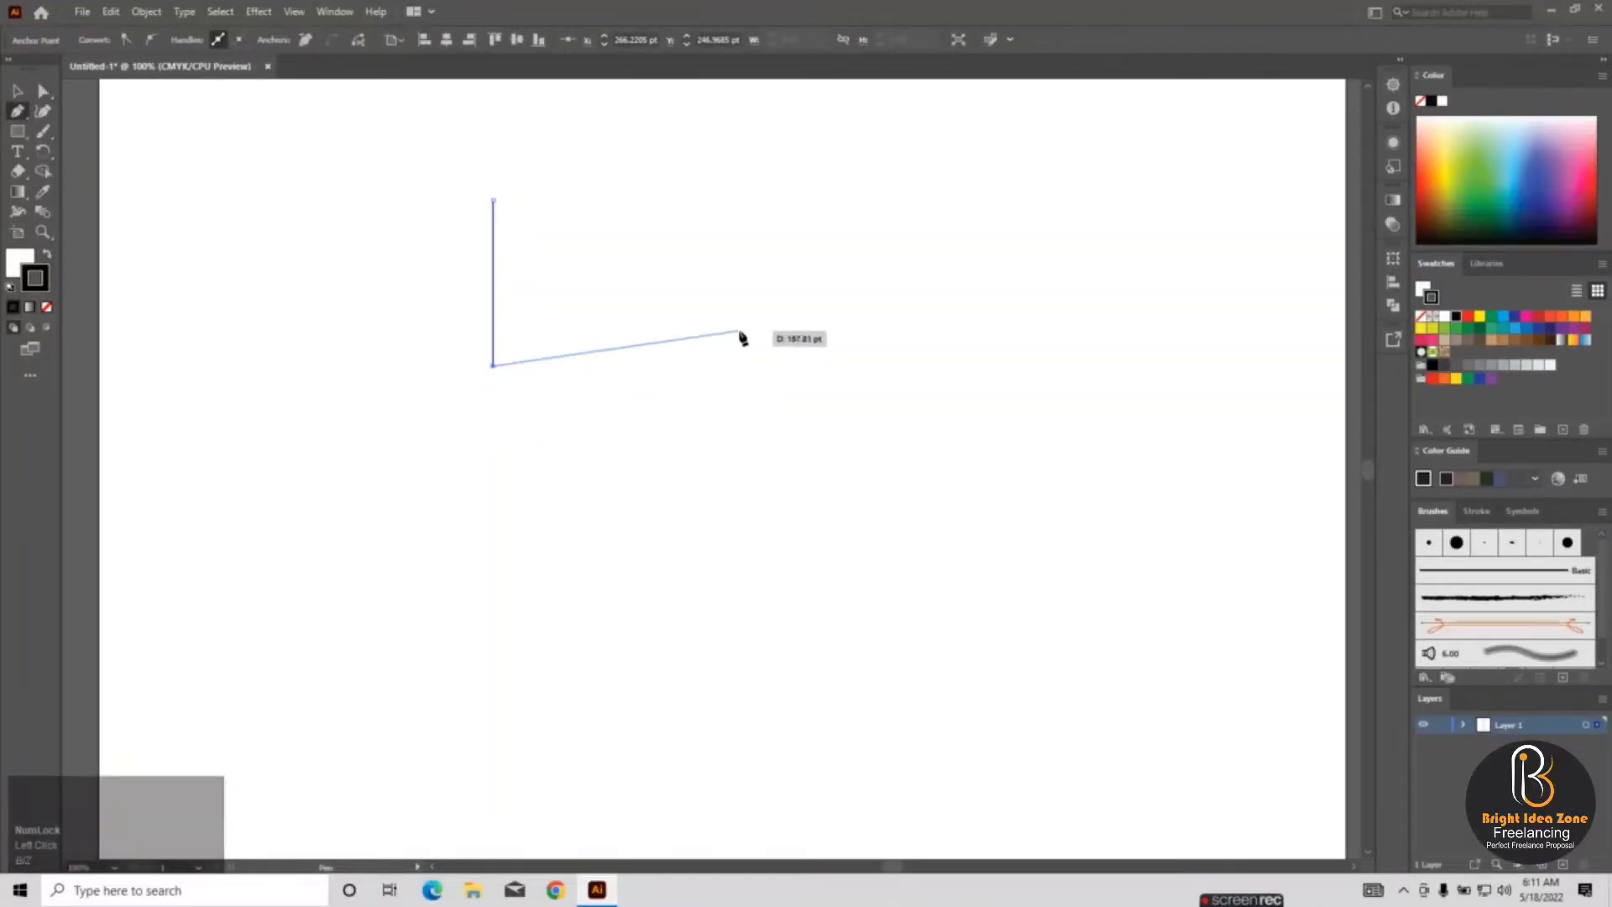
{"action": "left_click", "coordinate": [669, 367], "text": "shift"}
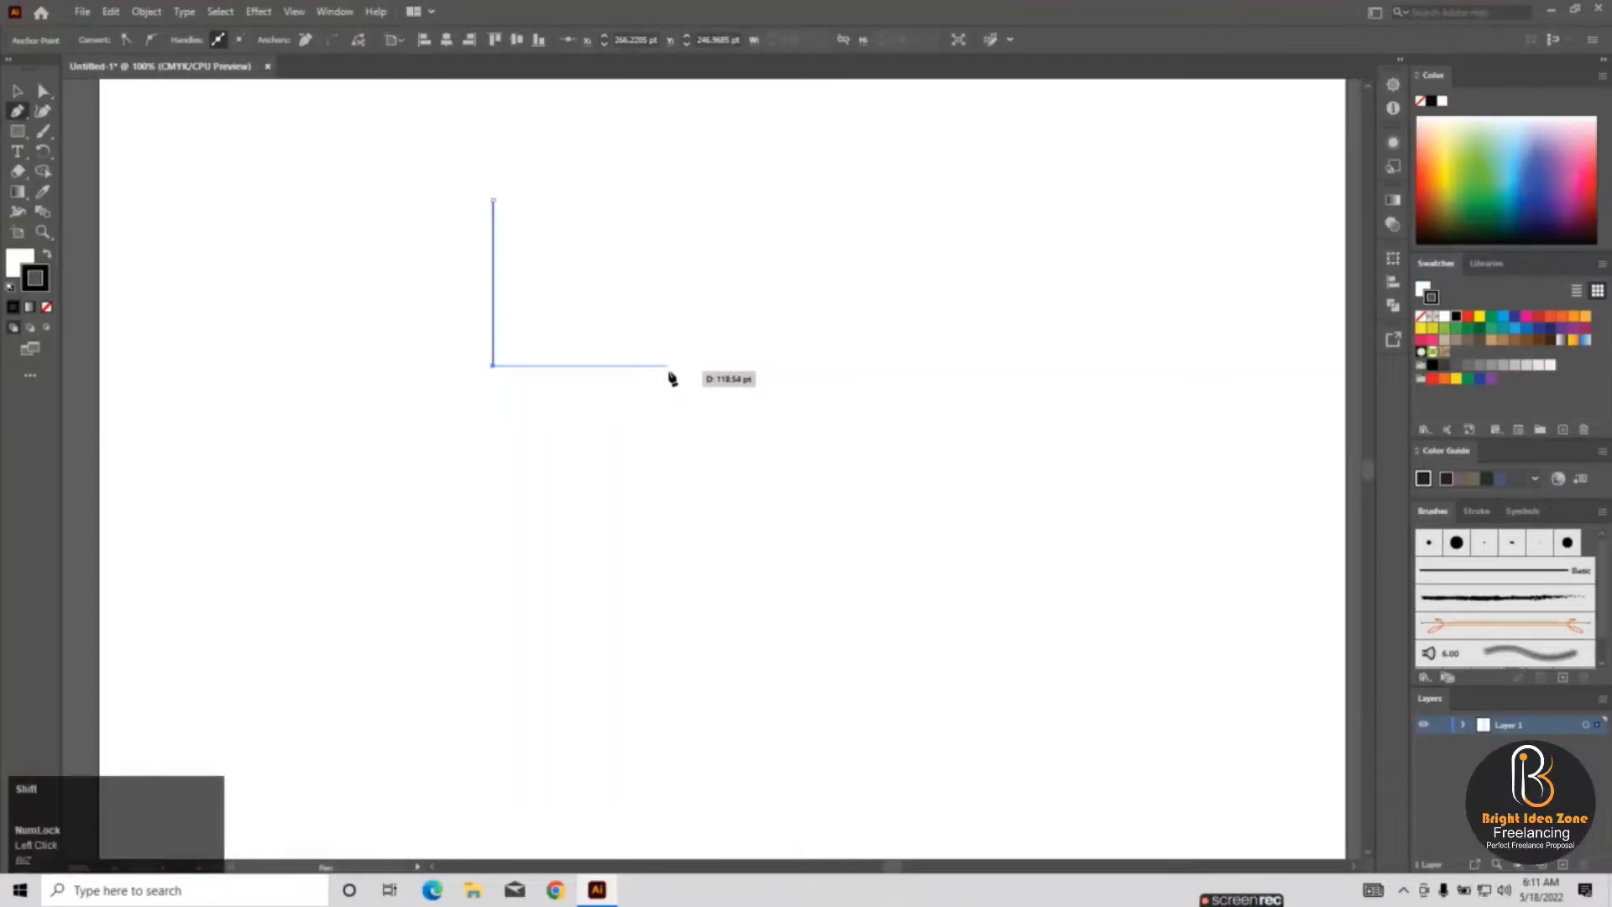
{"action": "left_click", "coordinate": [669, 372], "text": "shift"}
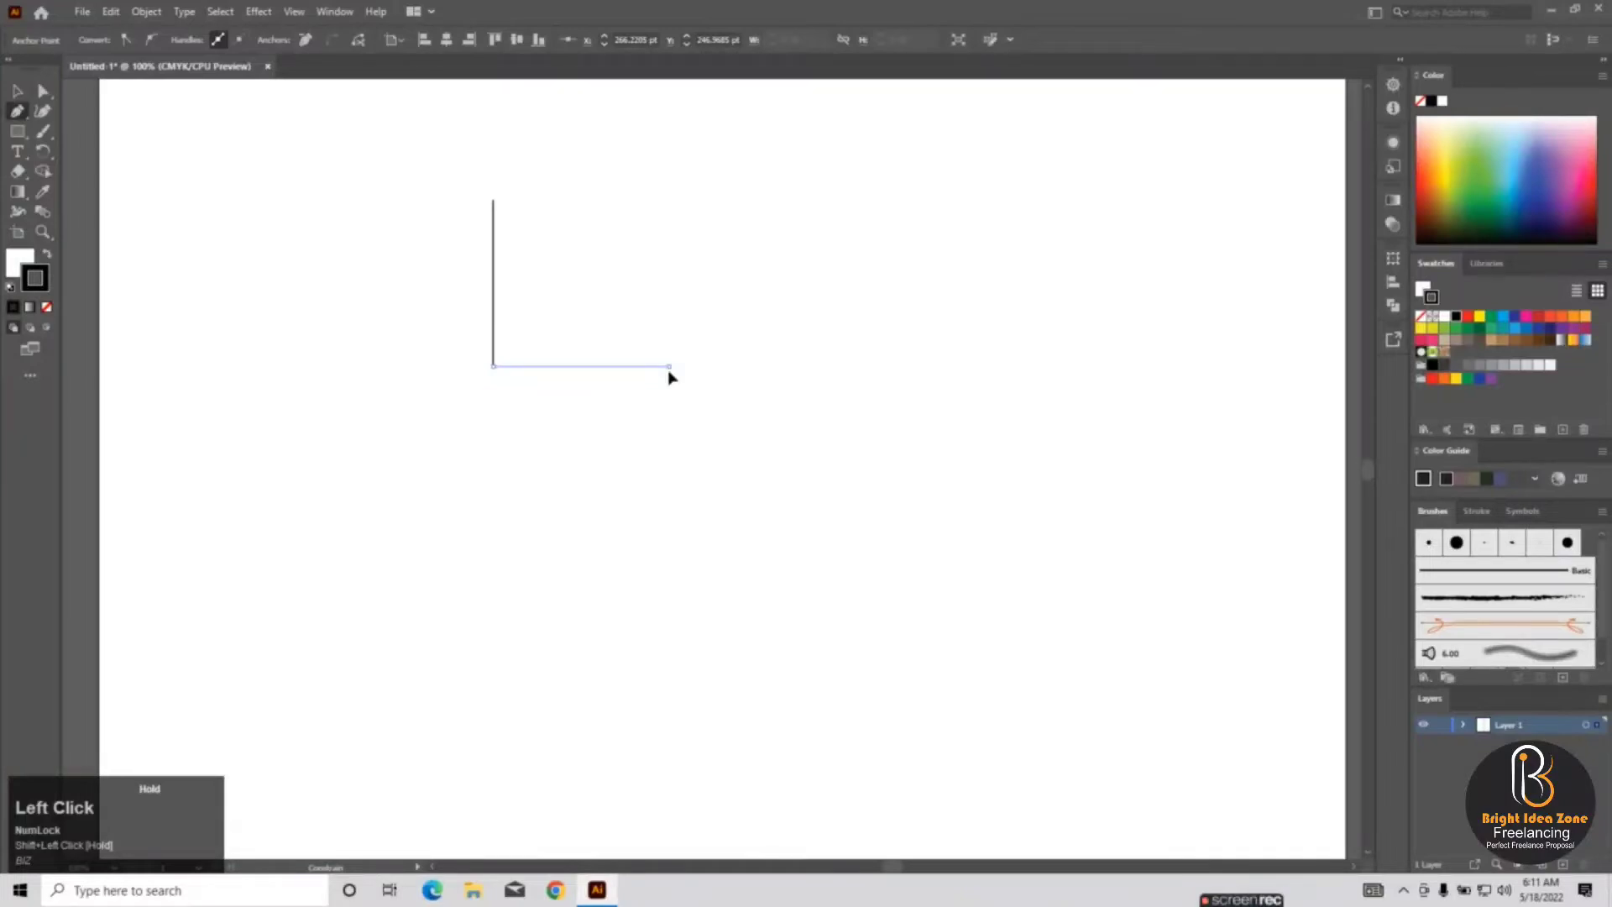
{"action": "left_click_drag", "start_coordinate": [670, 372], "coordinate": [789, 253]}
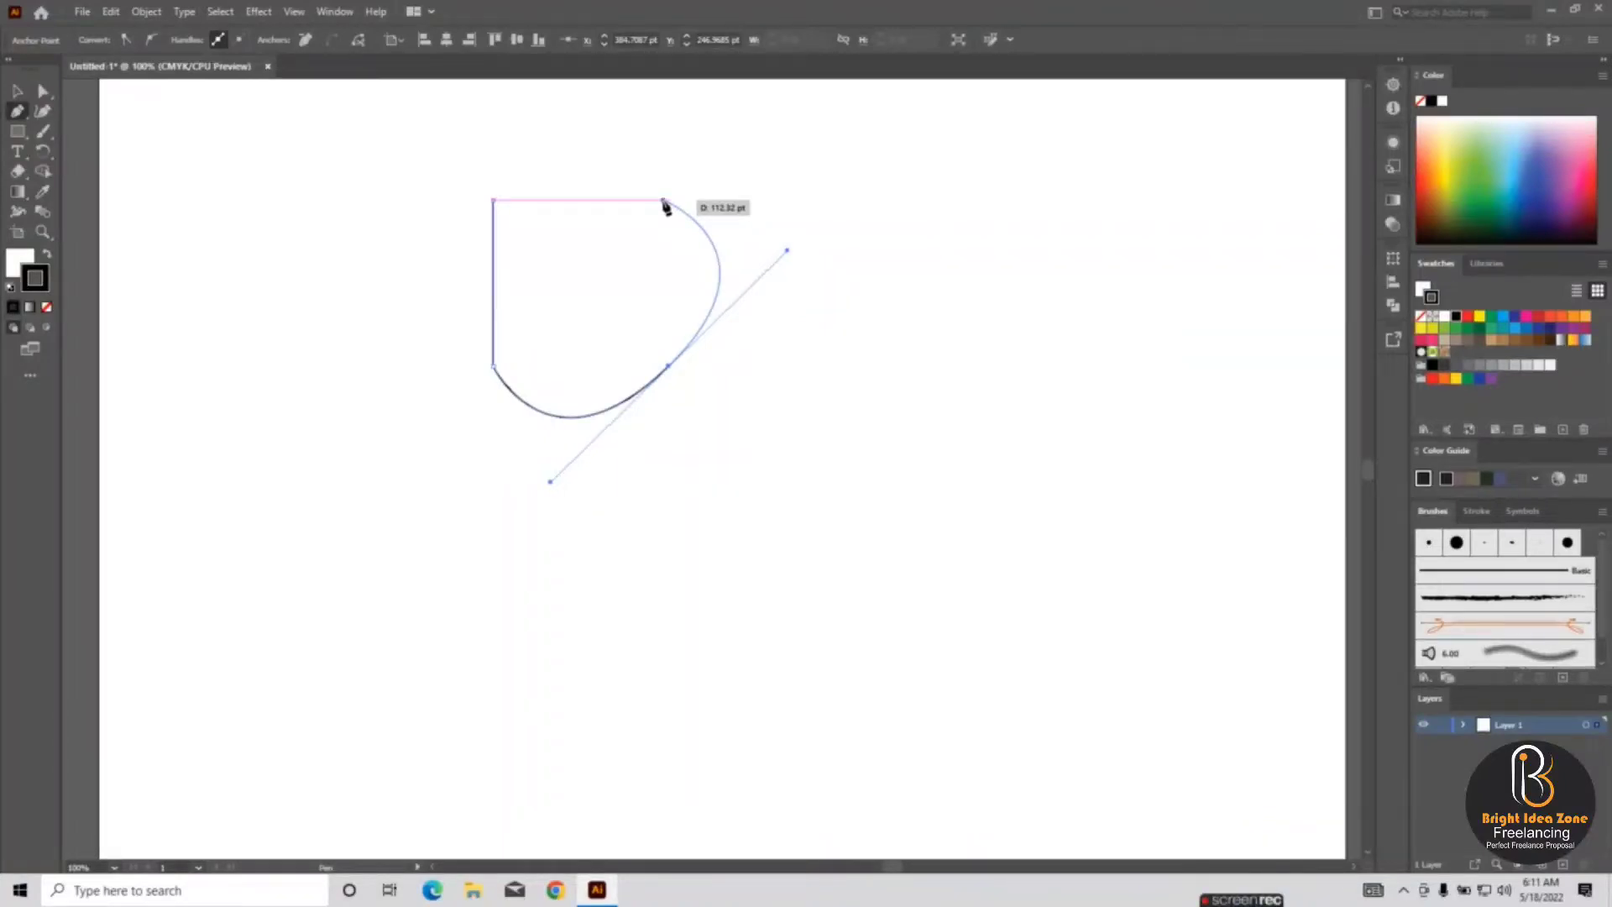
{"action": "left_click", "coordinate": [670, 369]}
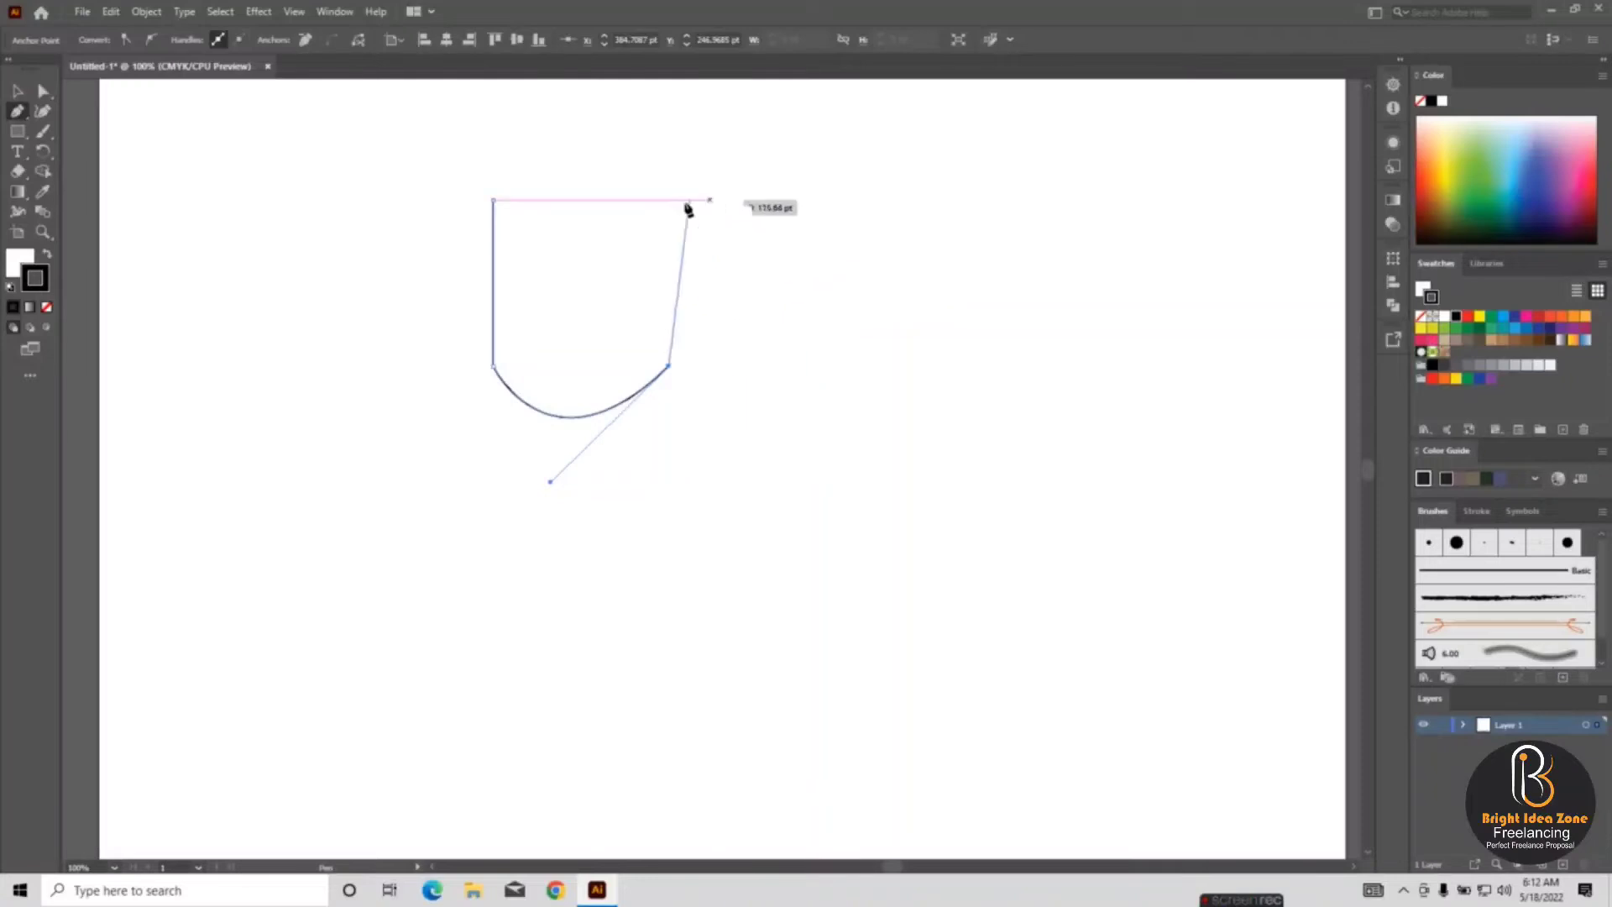
{"action": "left_click", "coordinate": [677, 205], "text": "shift"}
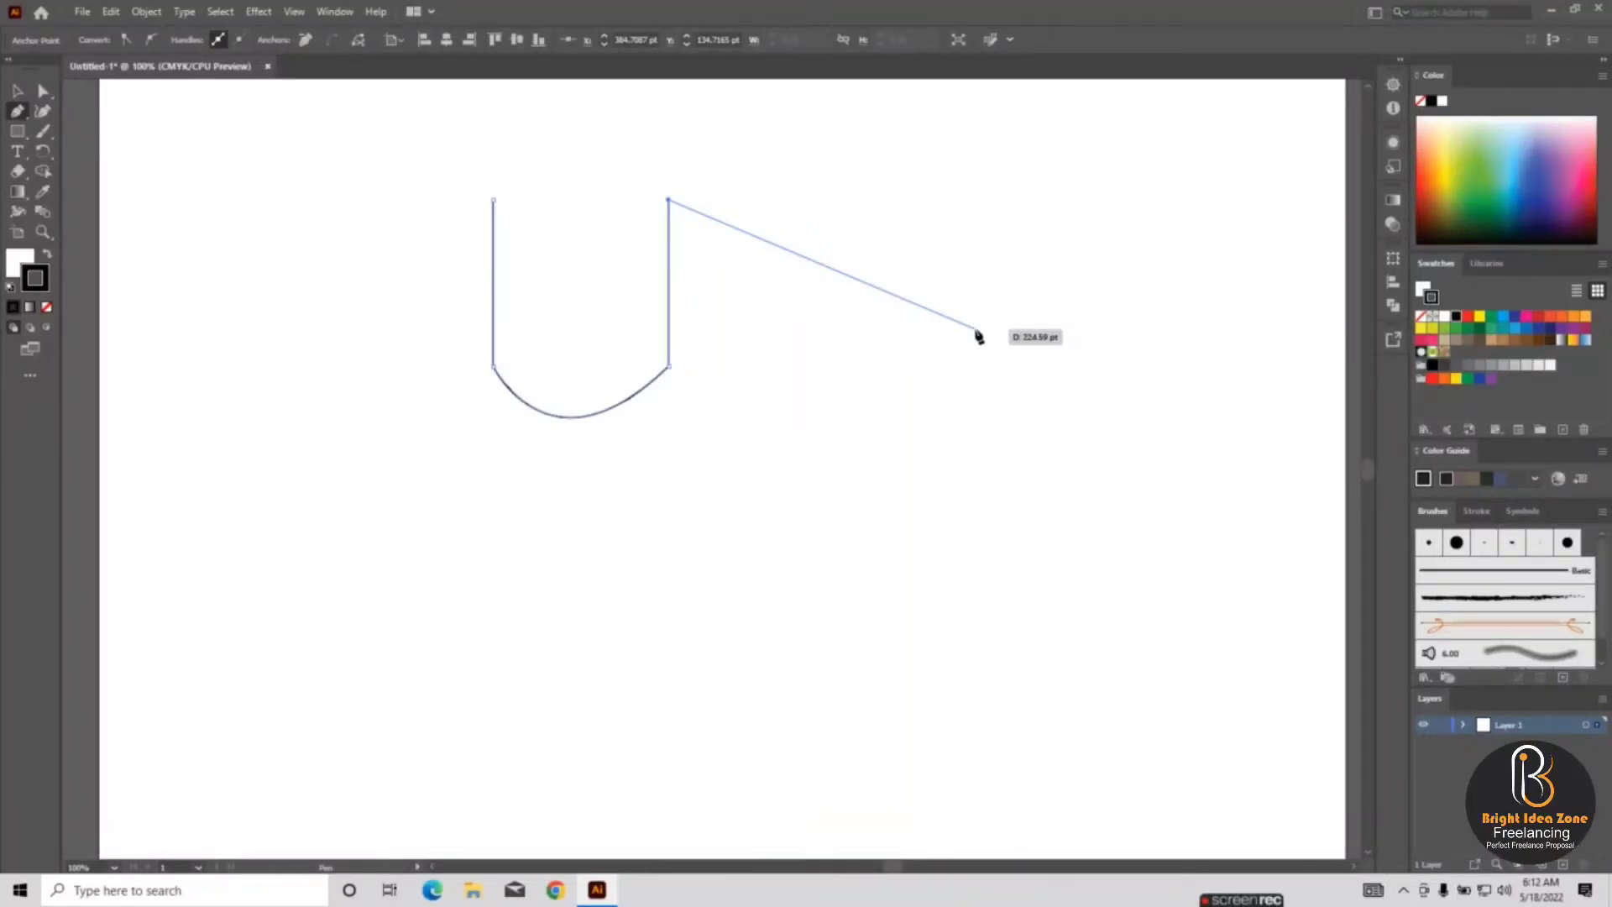
{"action": "key", "text": "Escape"}
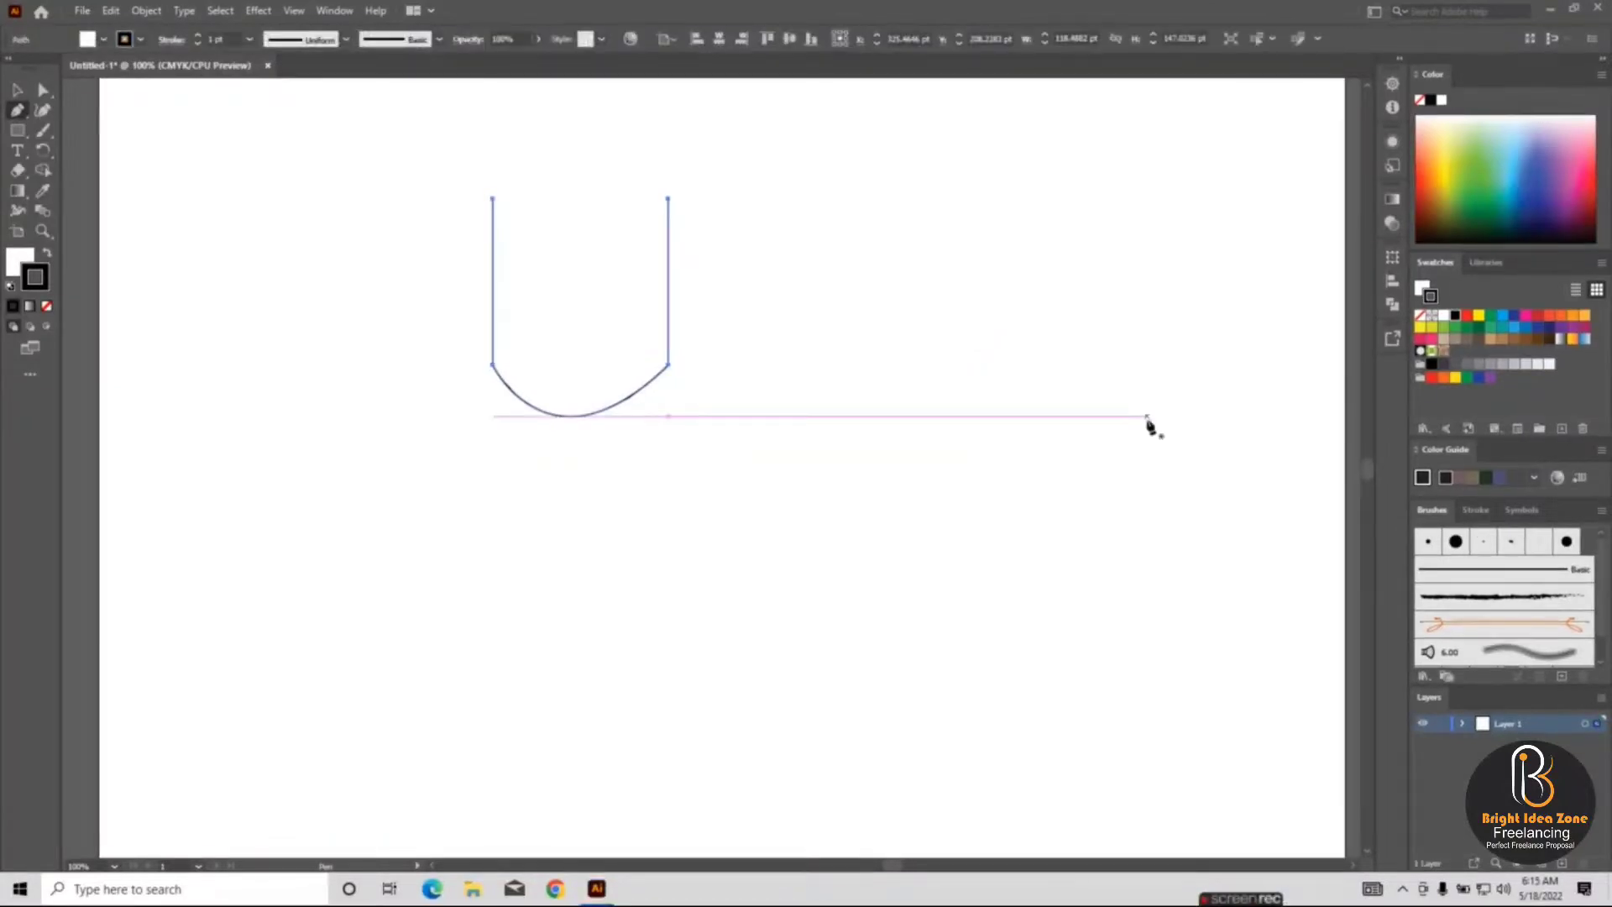
- Select the U-shaped path and delete it, leaving the Selection tool active
{"action": "left_click", "coordinate": [783, 382], "text": "ctrl"}
{"action": "key", "text": "ctrl+a"}
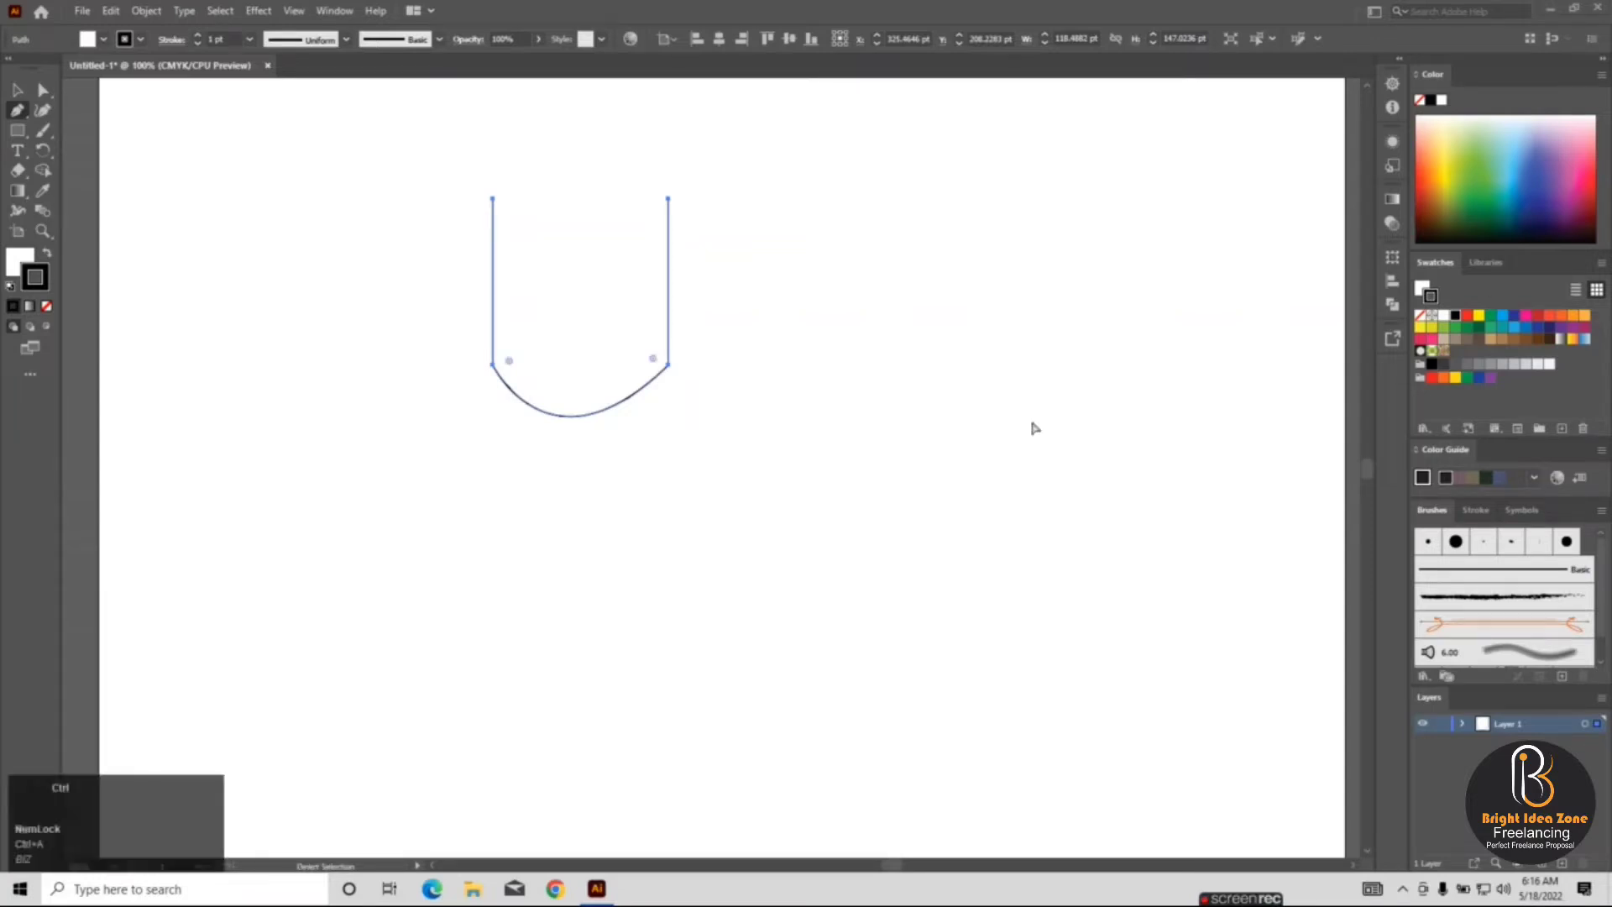
{"action": "key", "text": "a"}
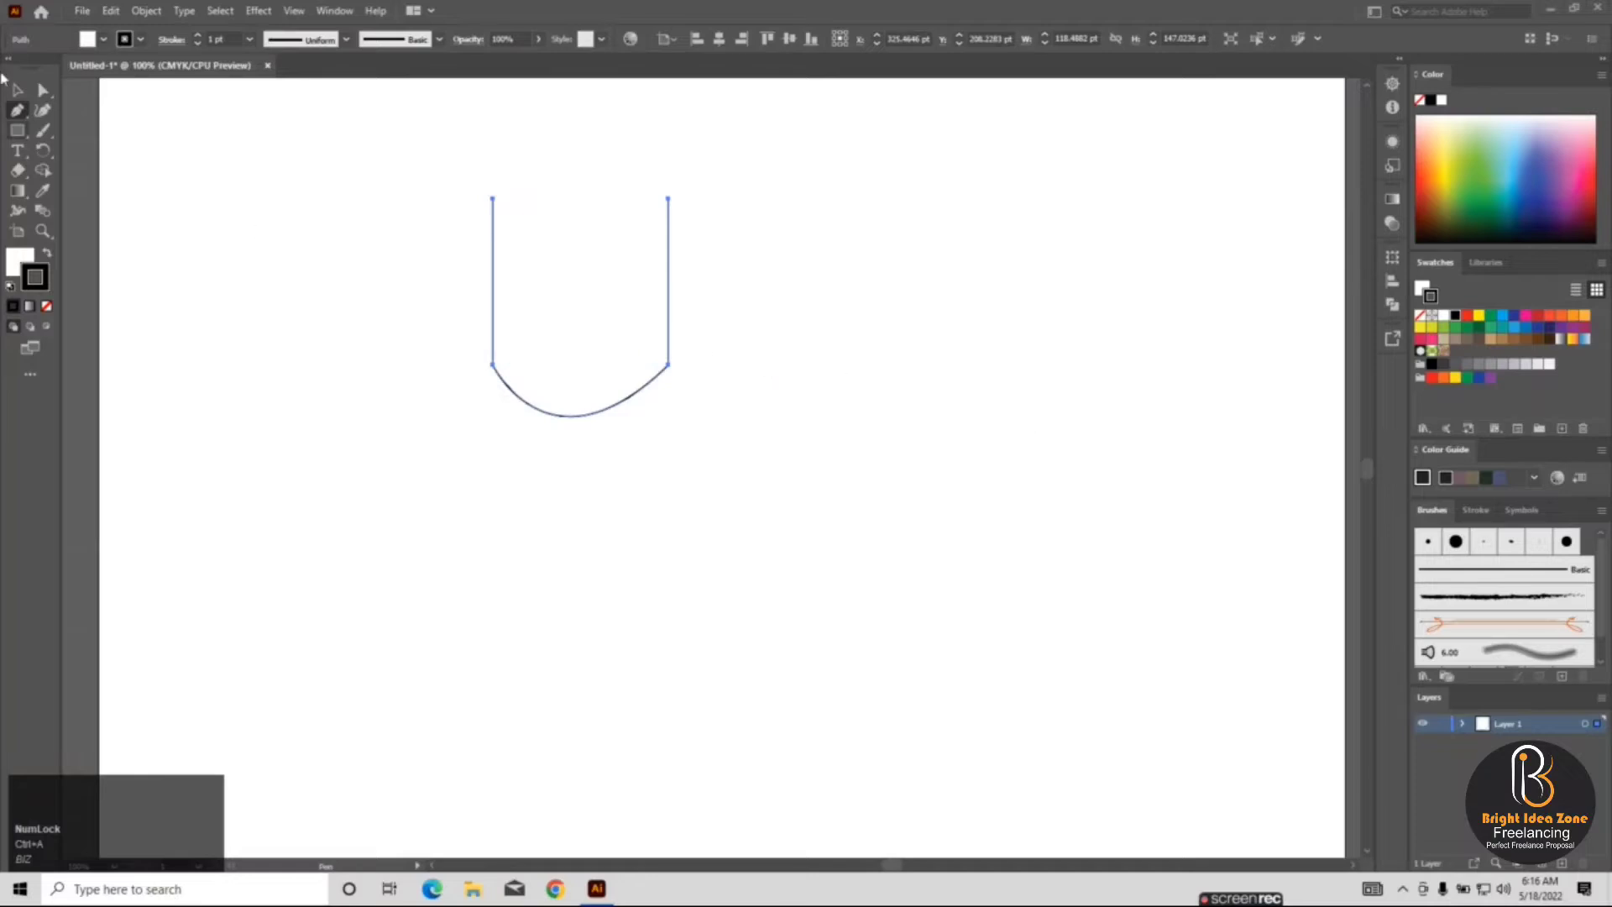
{"action": "left_click", "coordinate": [17, 90]}
{"action": "left_click", "coordinate": [405, 204]}
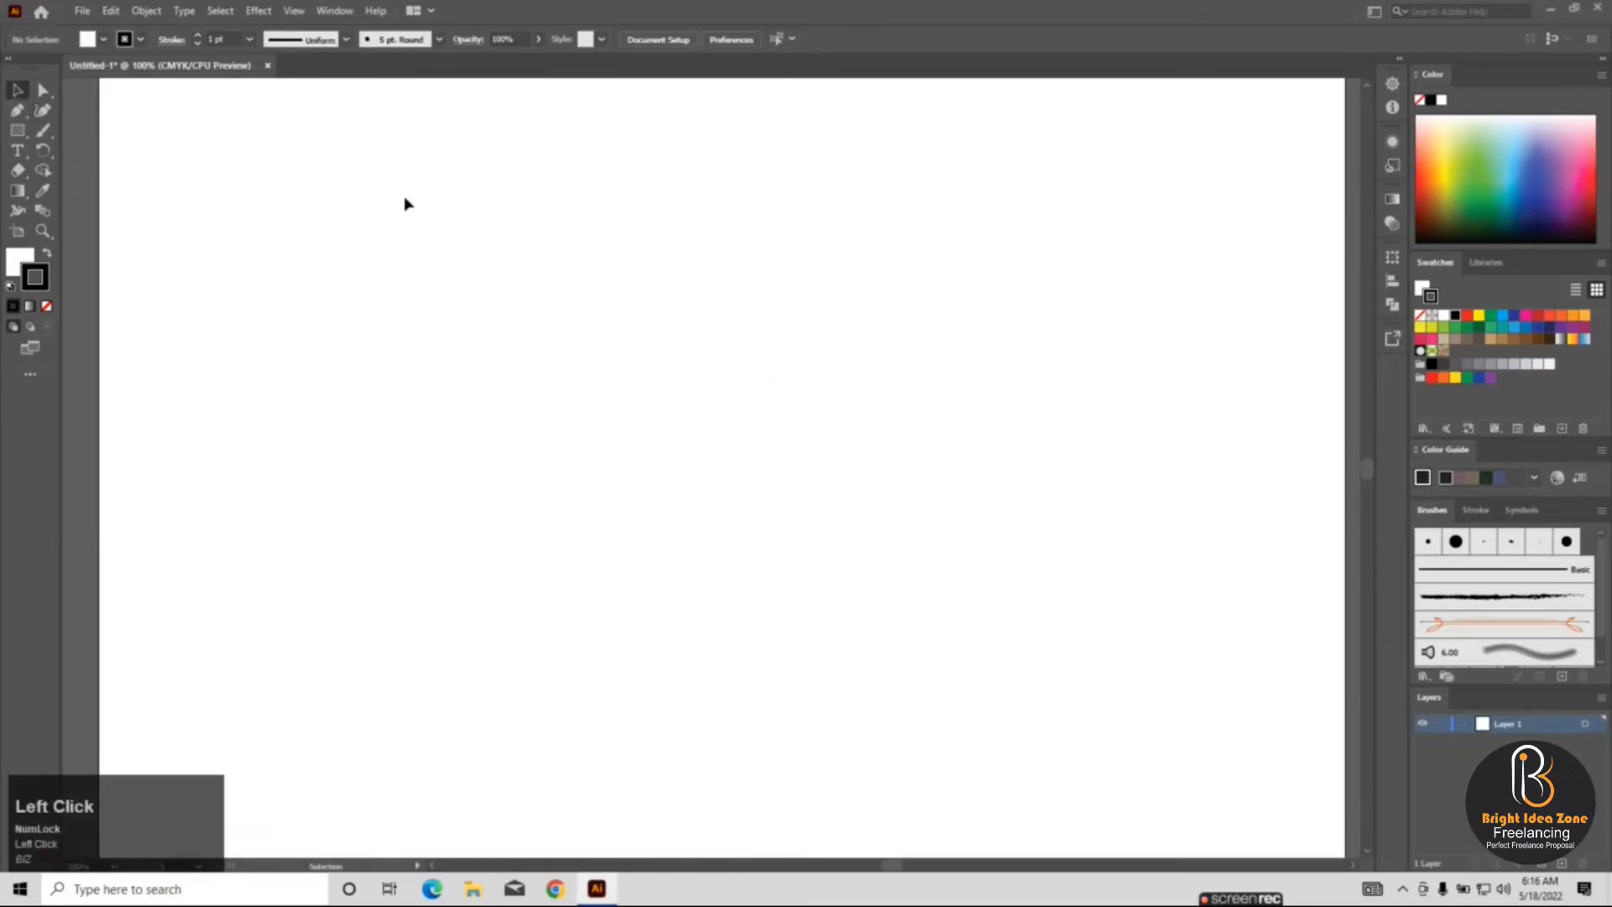
- Draw a closed leaf shape about 39 pt wide and 115 pt tall with the Pen tool, its two curved sides meeting in sharp points
{"action": "left_click", "coordinate": [22, 118]}
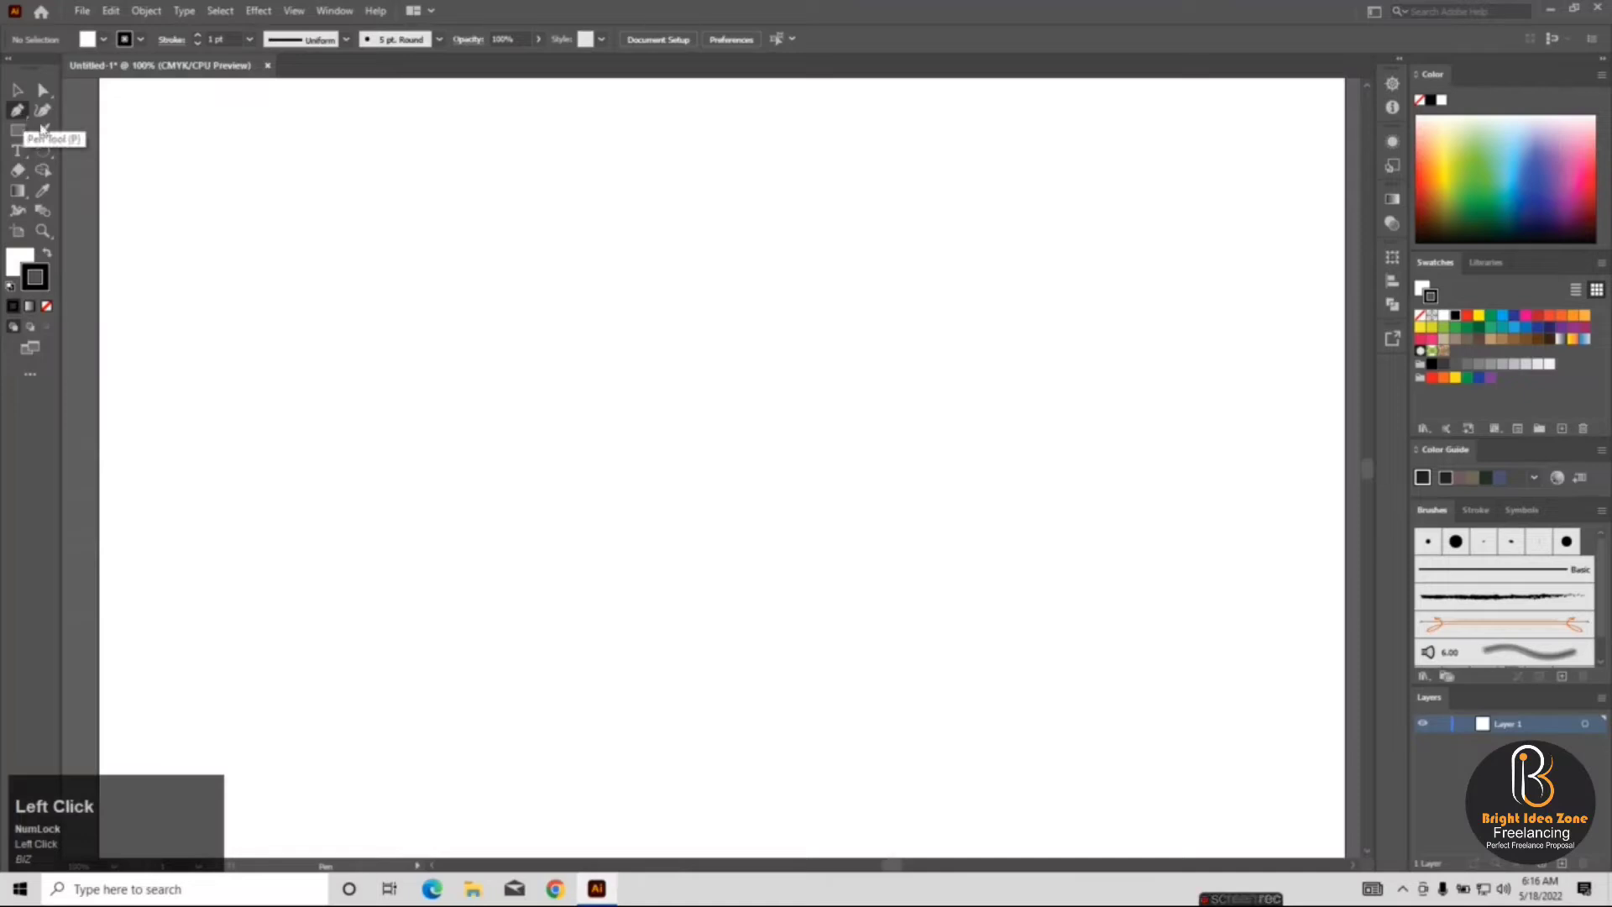
{"action": "left_click", "coordinate": [601, 242]}
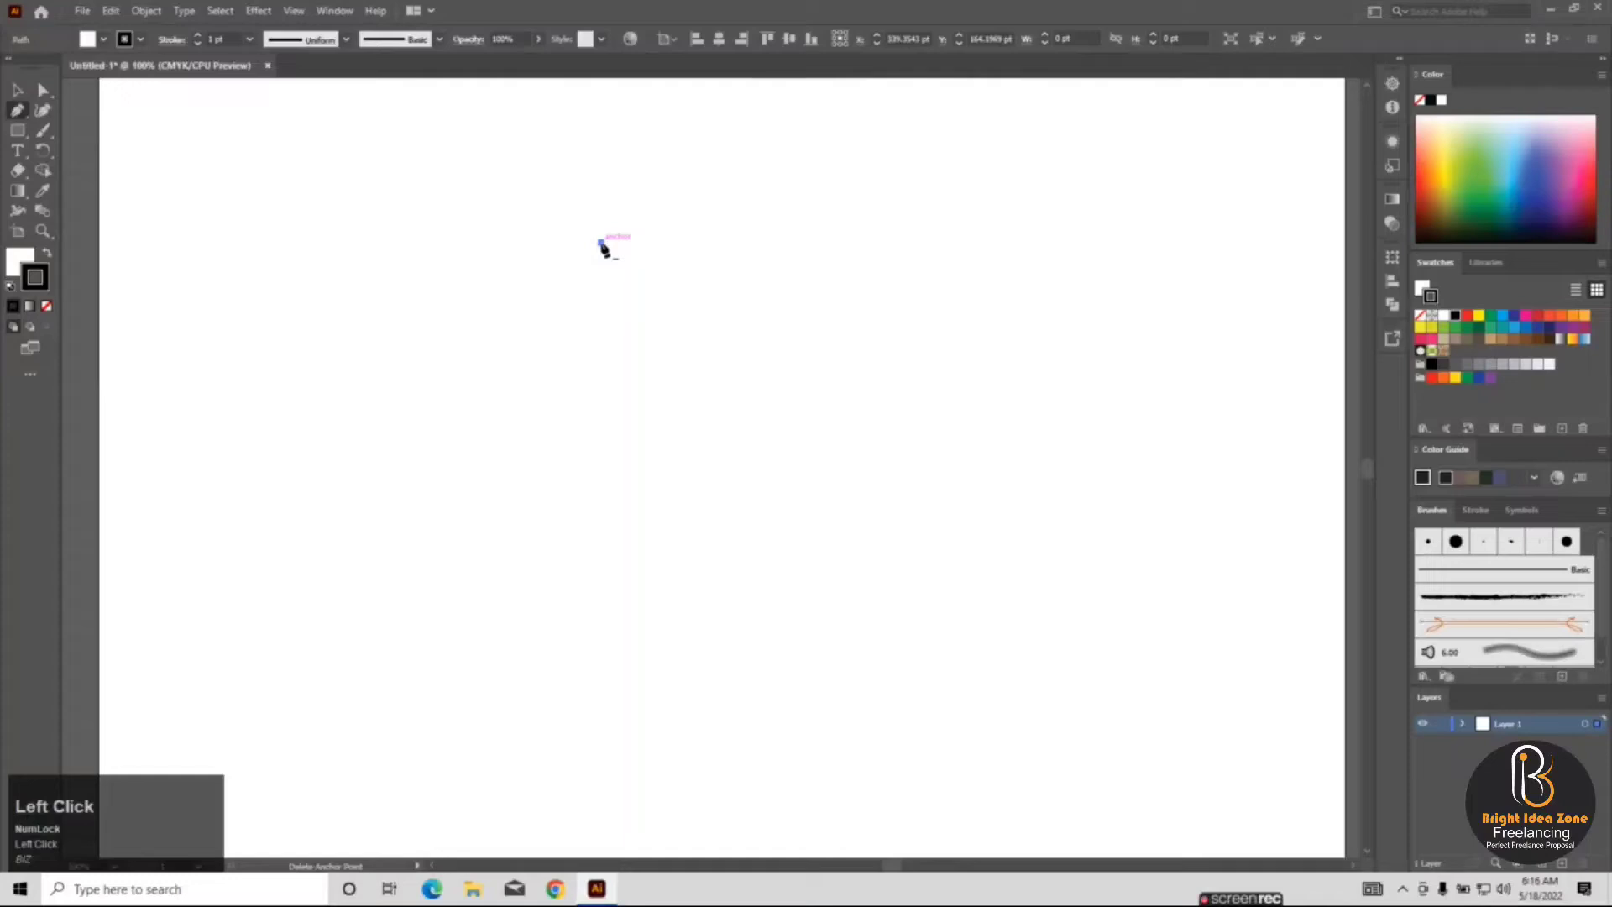
{"action": "left_click", "coordinate": [605, 418]}
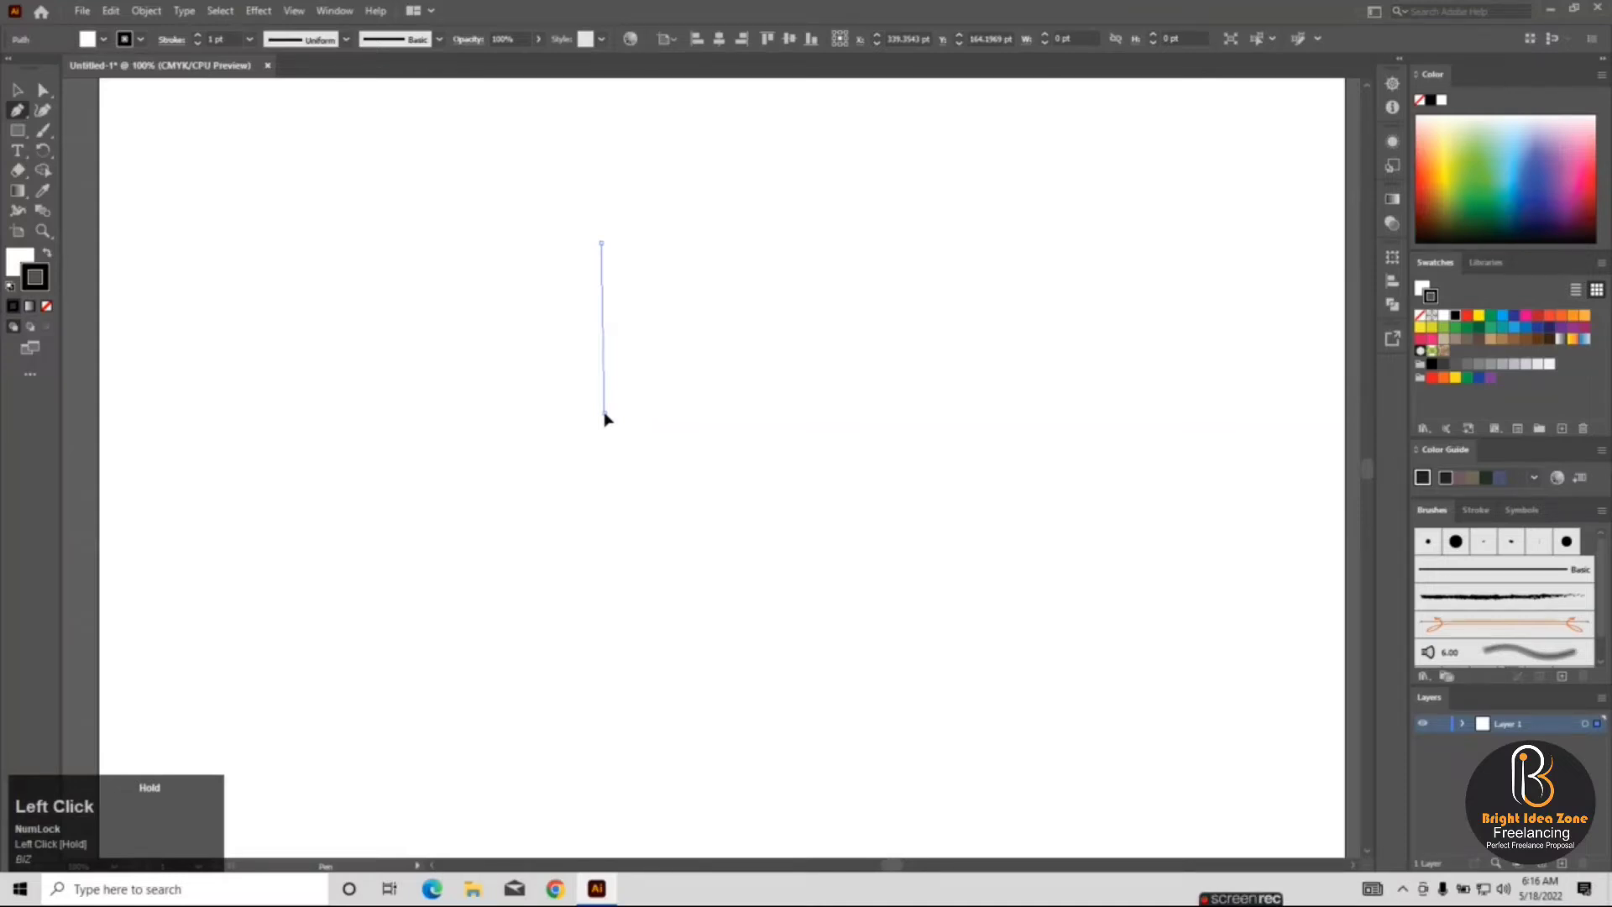
{"action": "left_click_drag", "start_coordinate": [605, 415], "coordinate": [669, 518]}
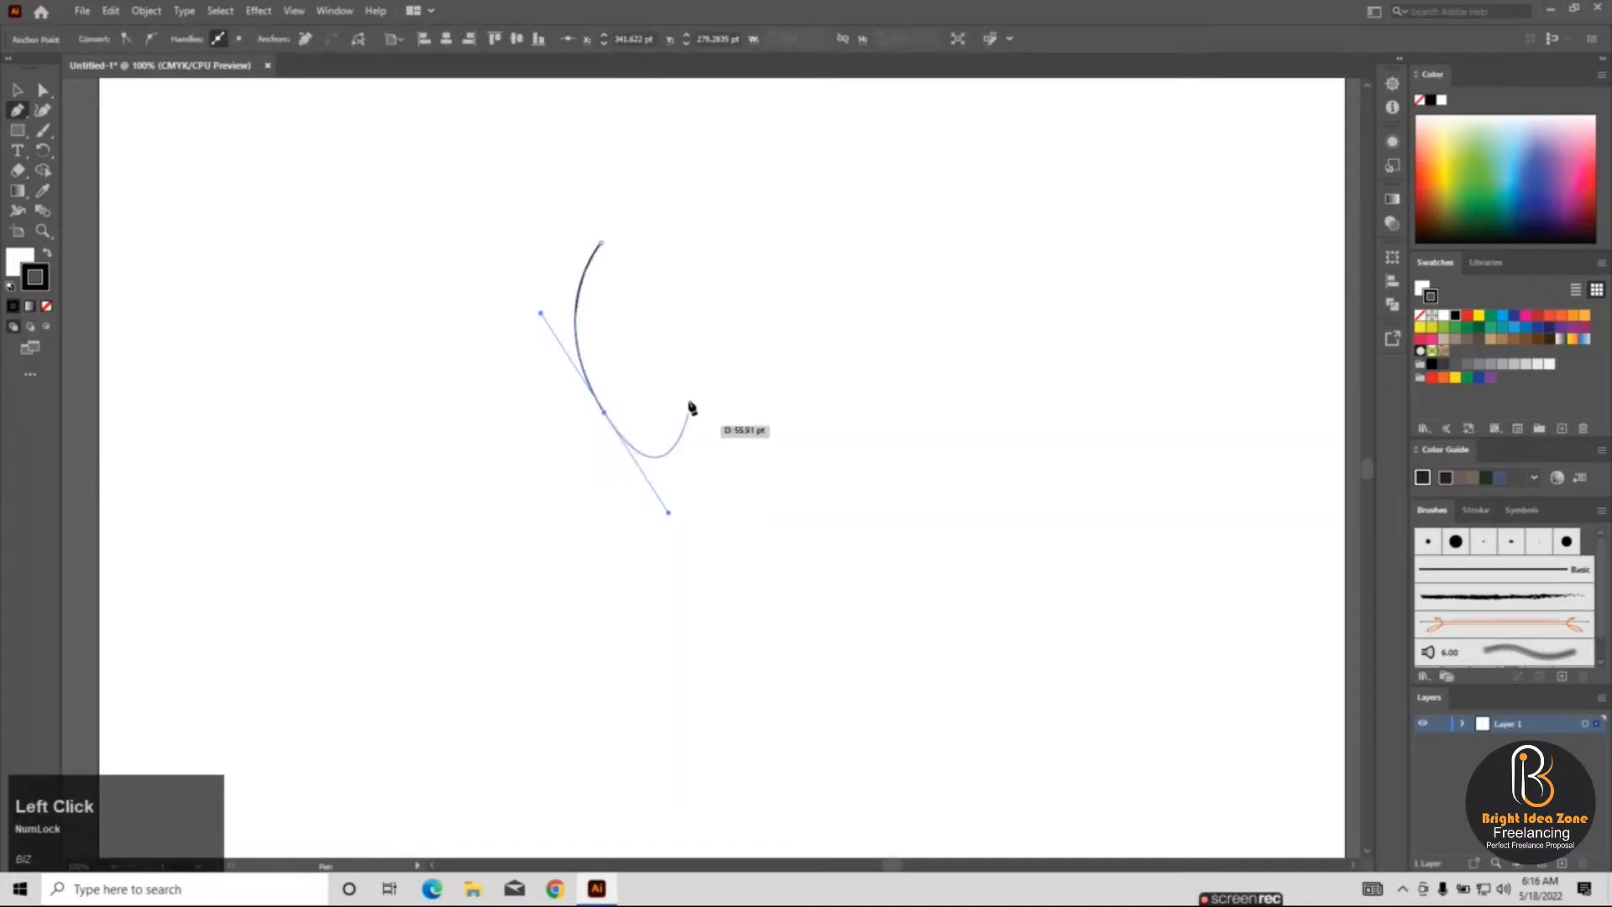
{"action": "left_click", "coordinate": [602, 244]}
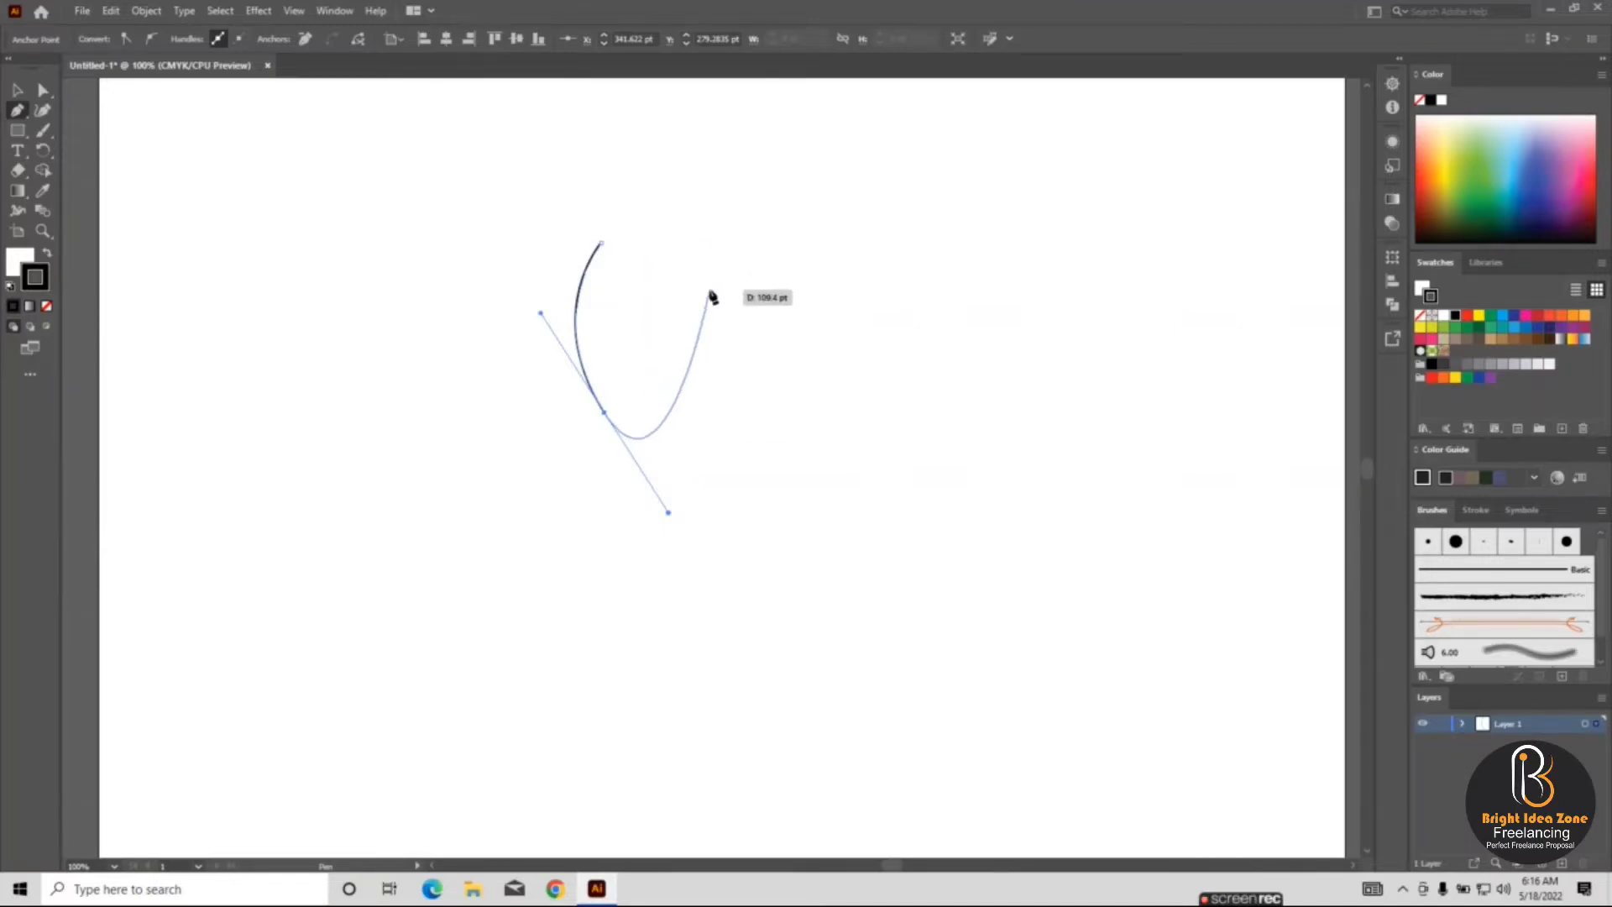
{"action": "left_click_drag", "start_coordinate": [608, 424], "coordinate": [608, 420]}
{"action": "left_click", "coordinate": [608, 422]}
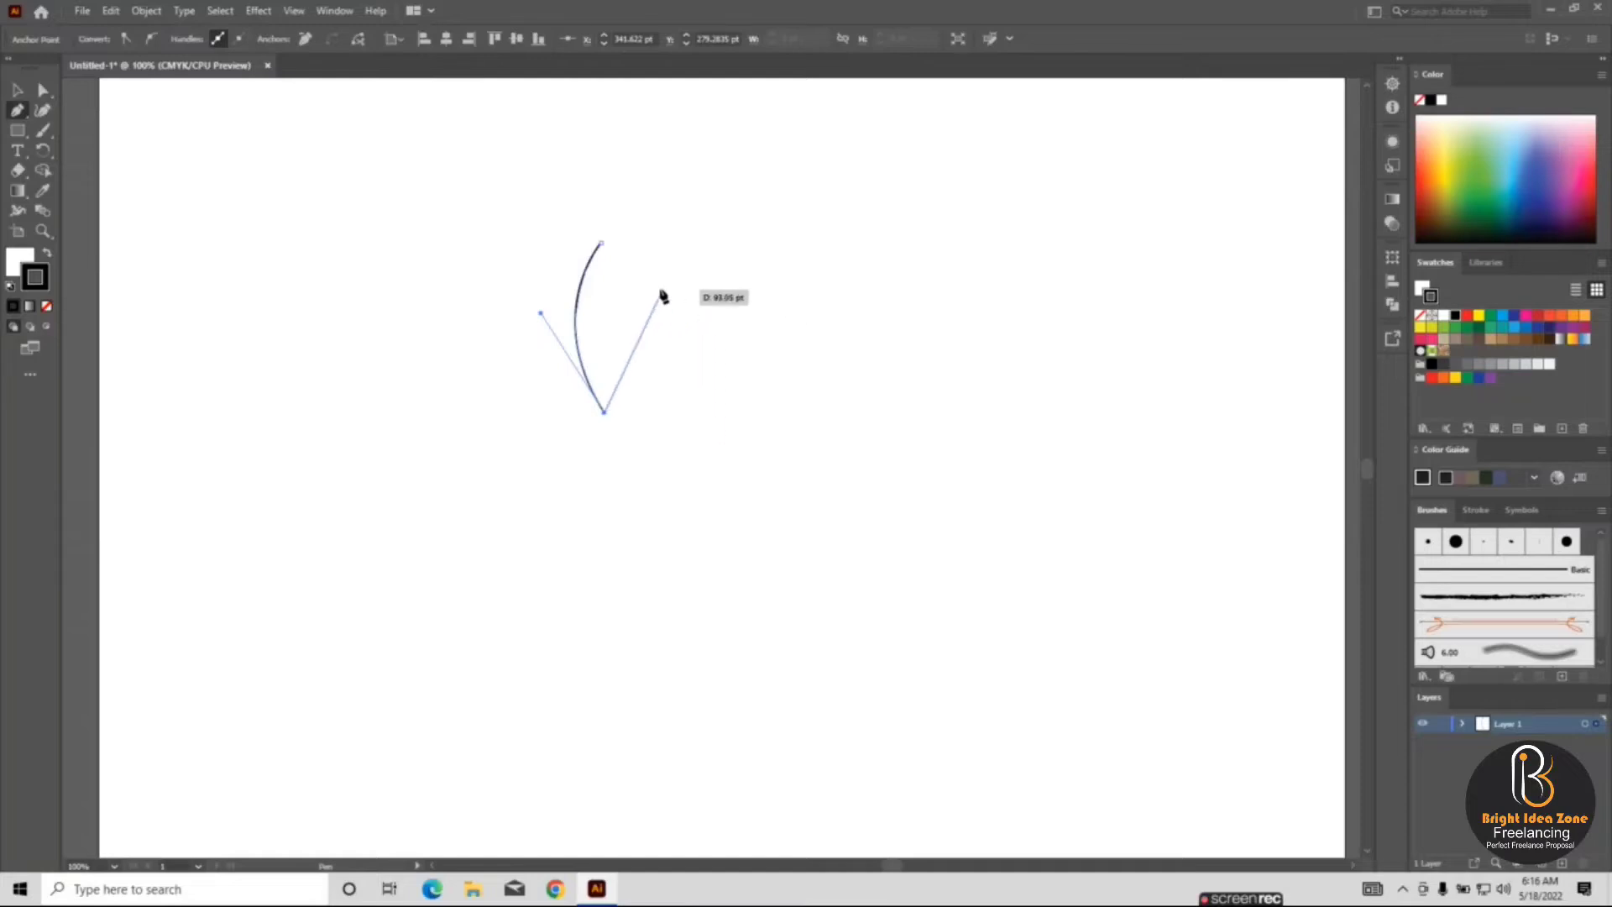
{"action": "left_click", "coordinate": [609, 250]}
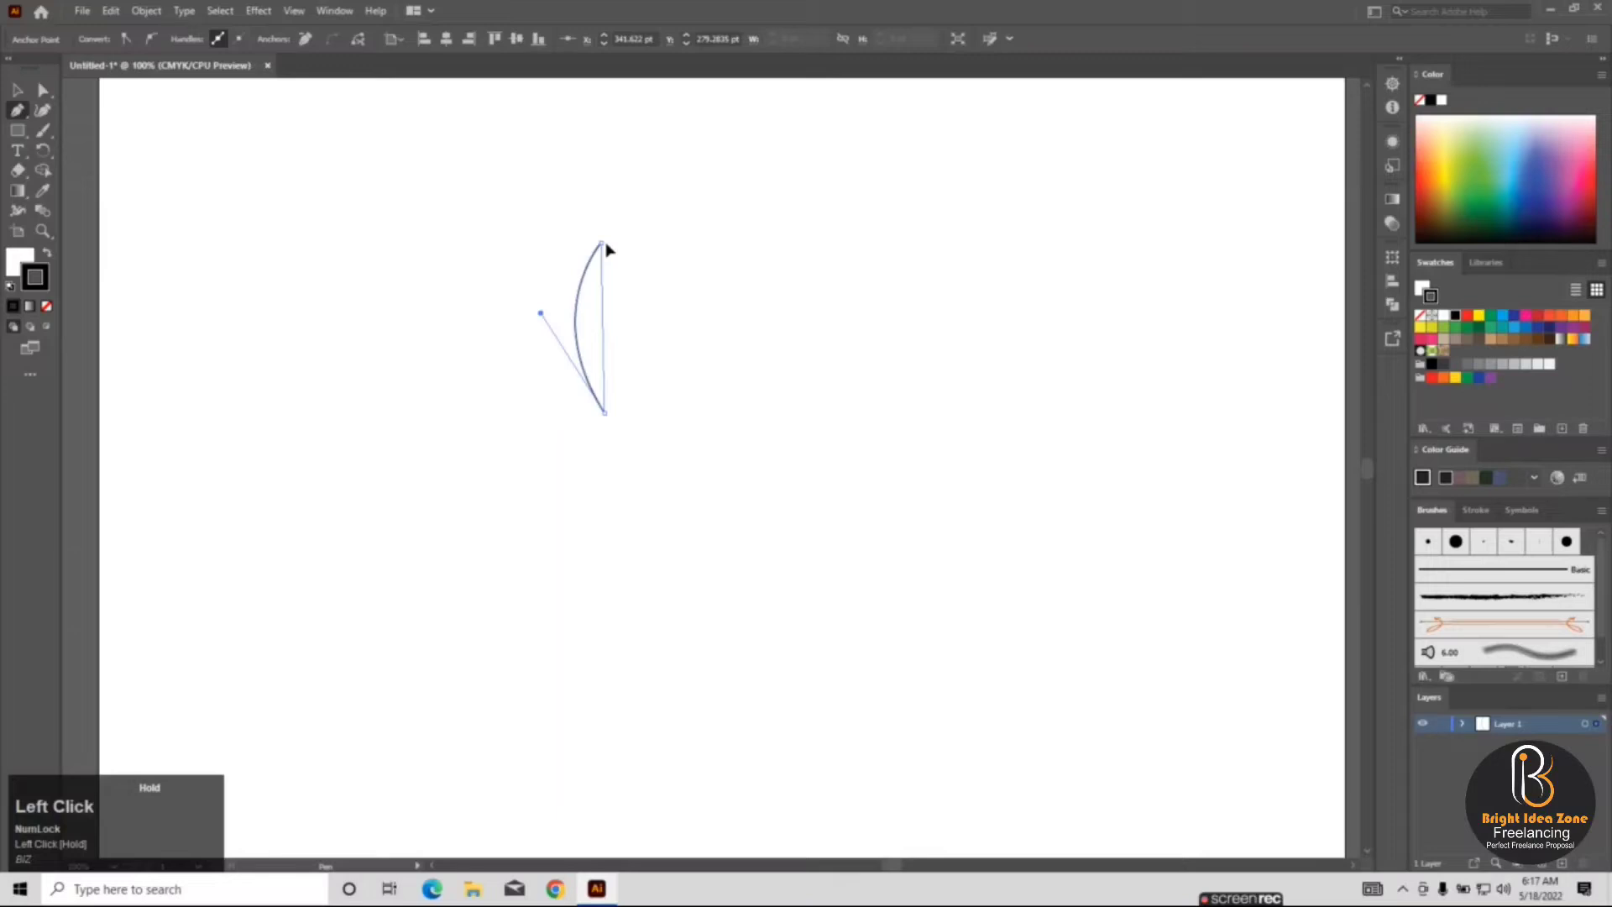
{"action": "left_click_drag", "start_coordinate": [609, 250], "coordinate": [532, 167]}
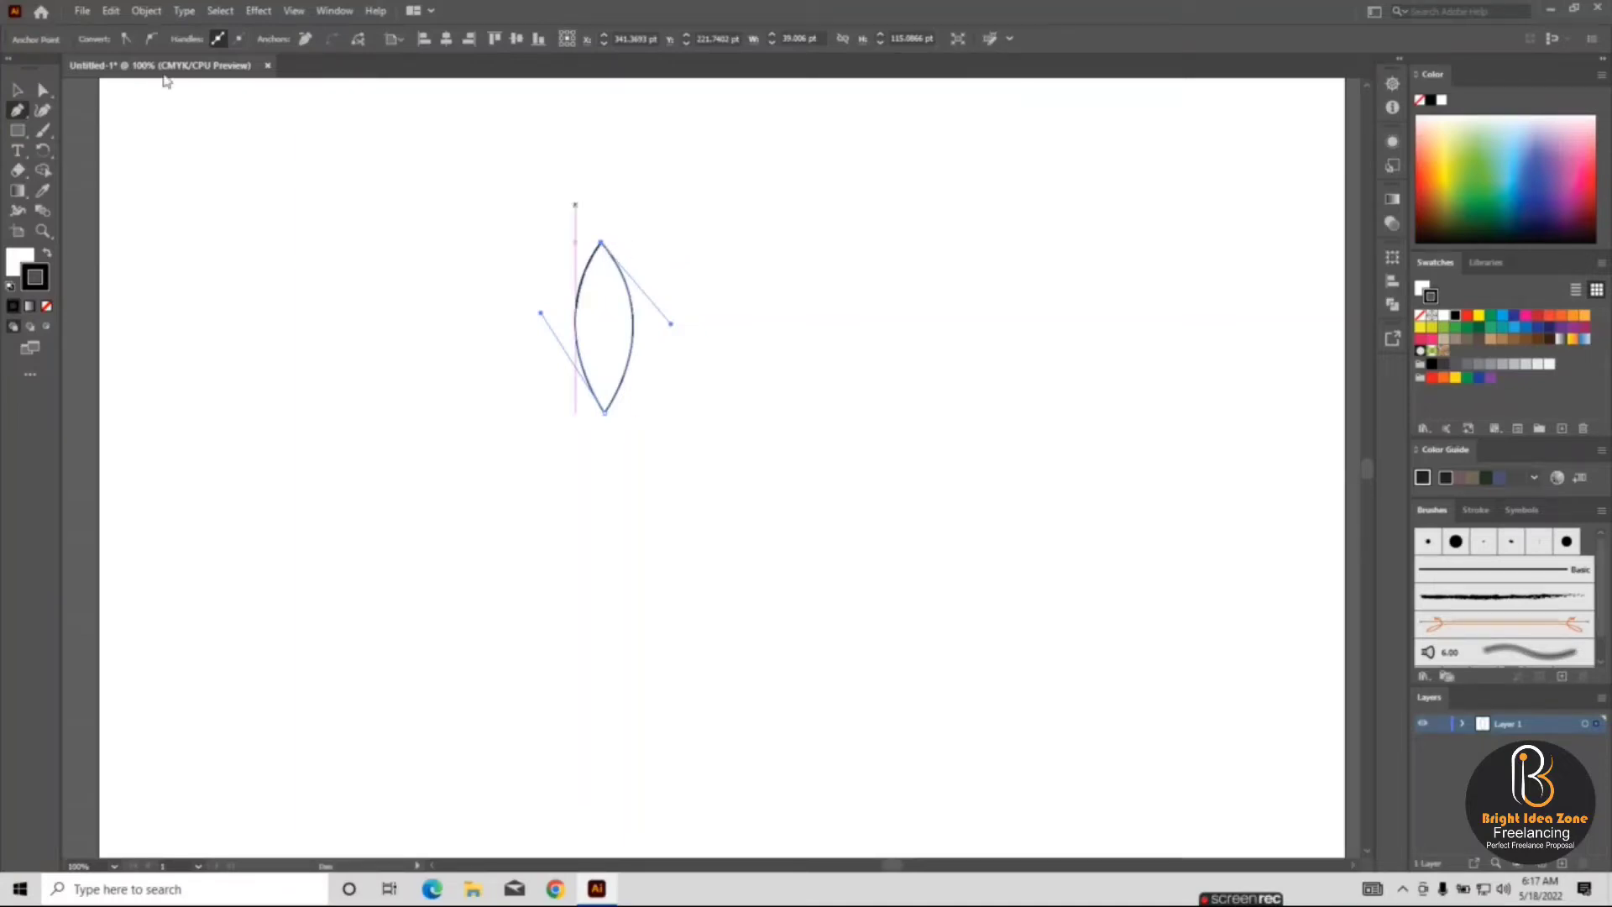
- Give the leaf shape a green stroke and a green fill, then deselect it
{"action": "left_click", "coordinate": [12, 100]}
{"action": "left_click", "coordinate": [561, 274]}
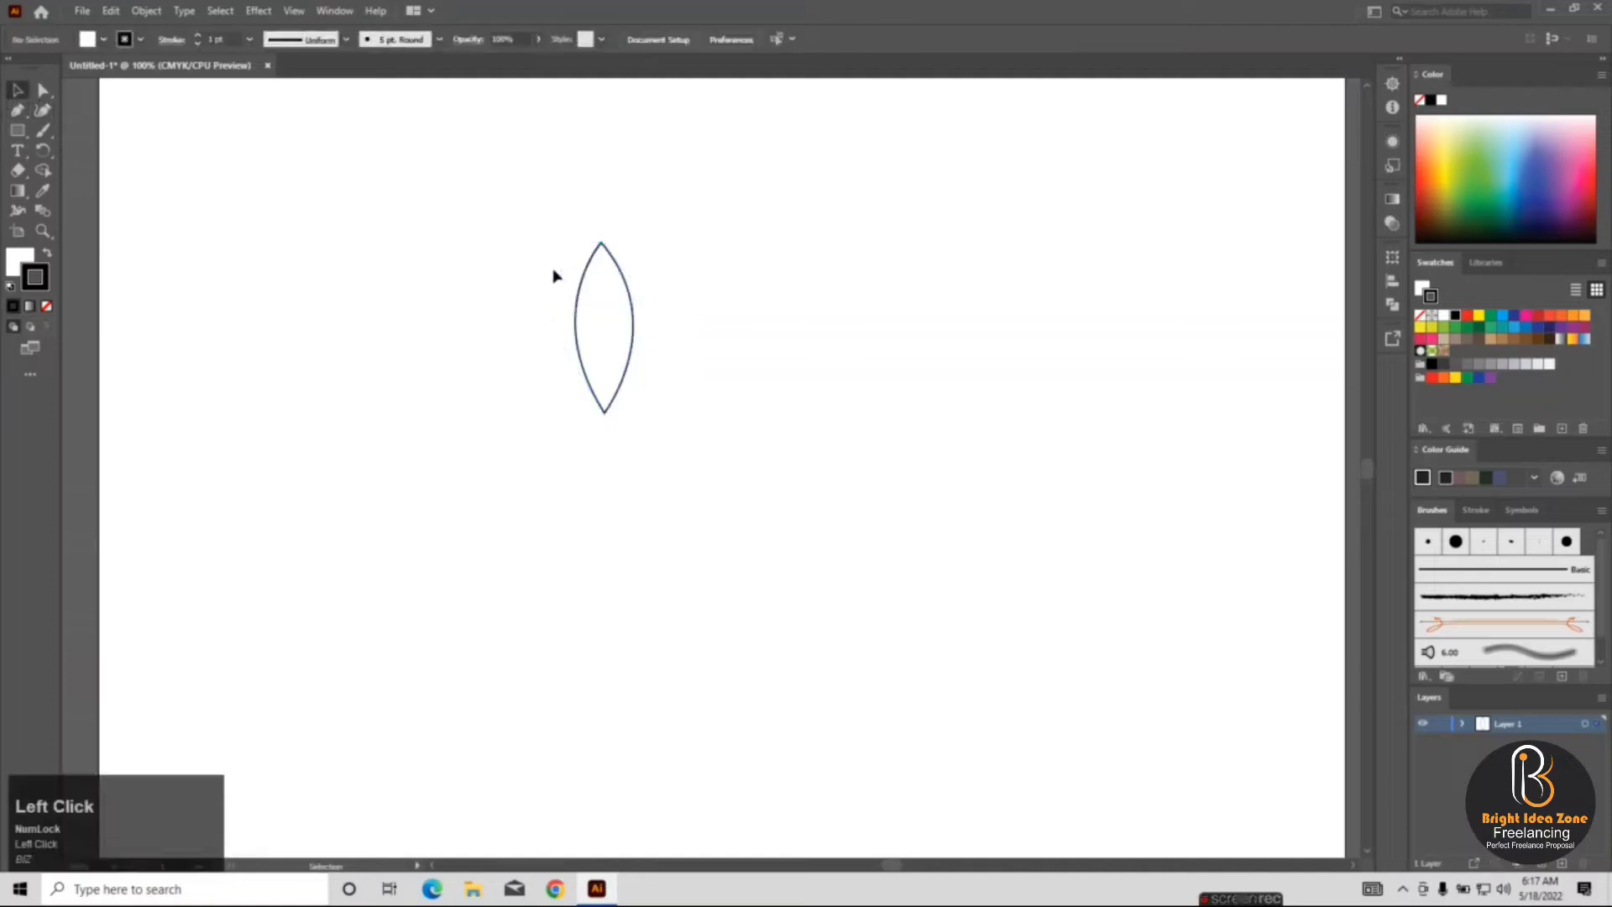
{"action": "left_click", "coordinate": [626, 302]}
{"action": "left_click", "coordinate": [1491, 177]}
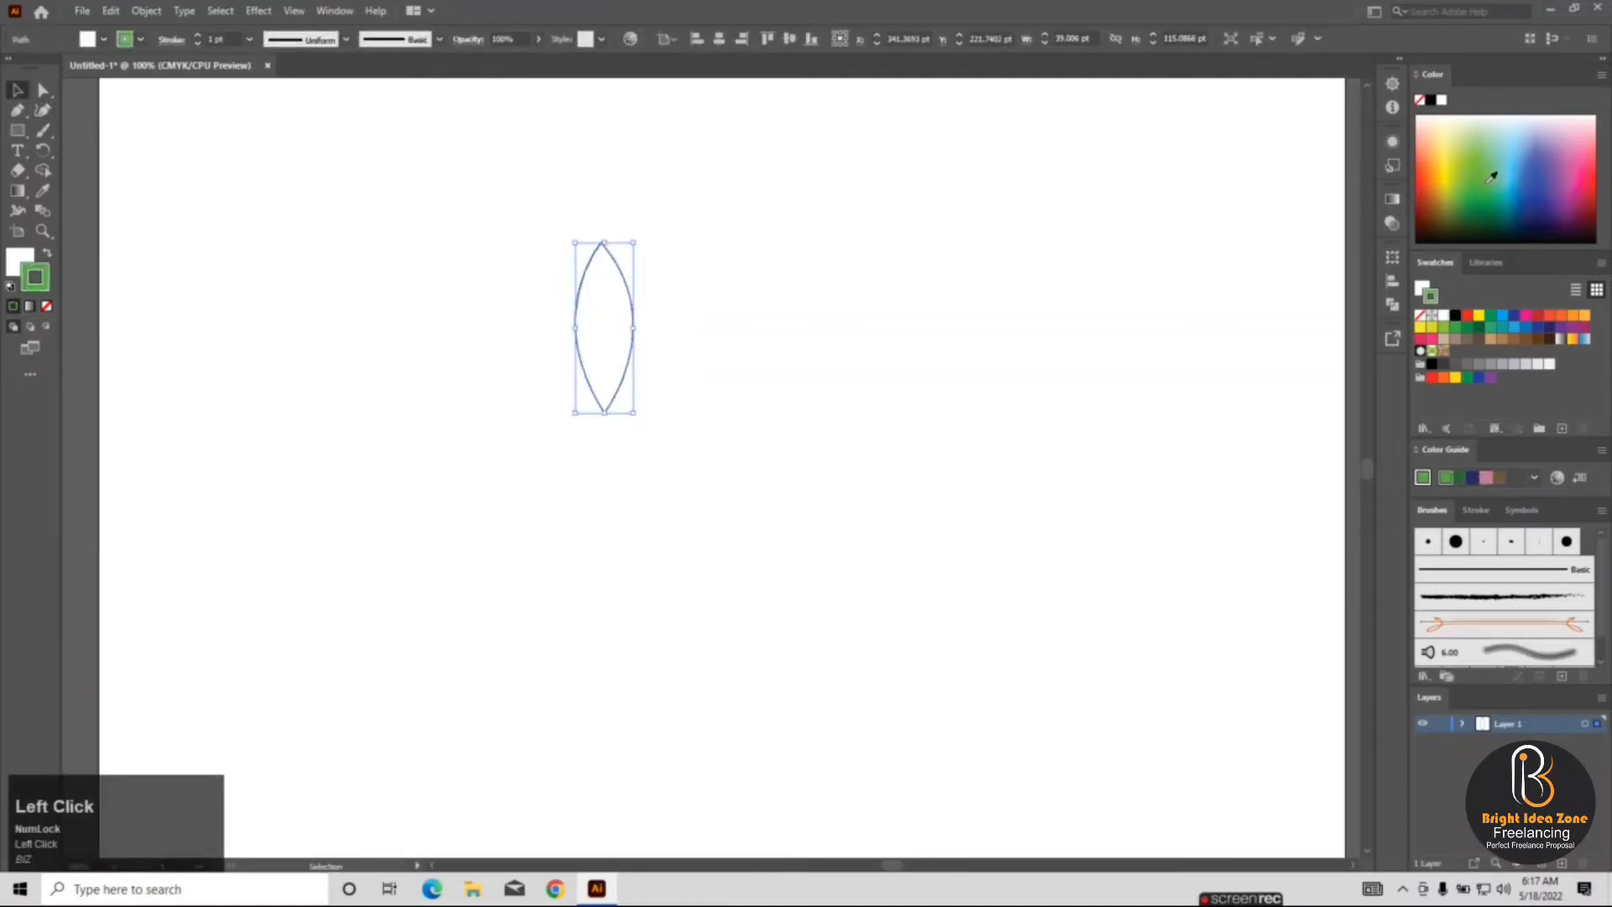
{"action": "left_click", "coordinate": [19, 261]}
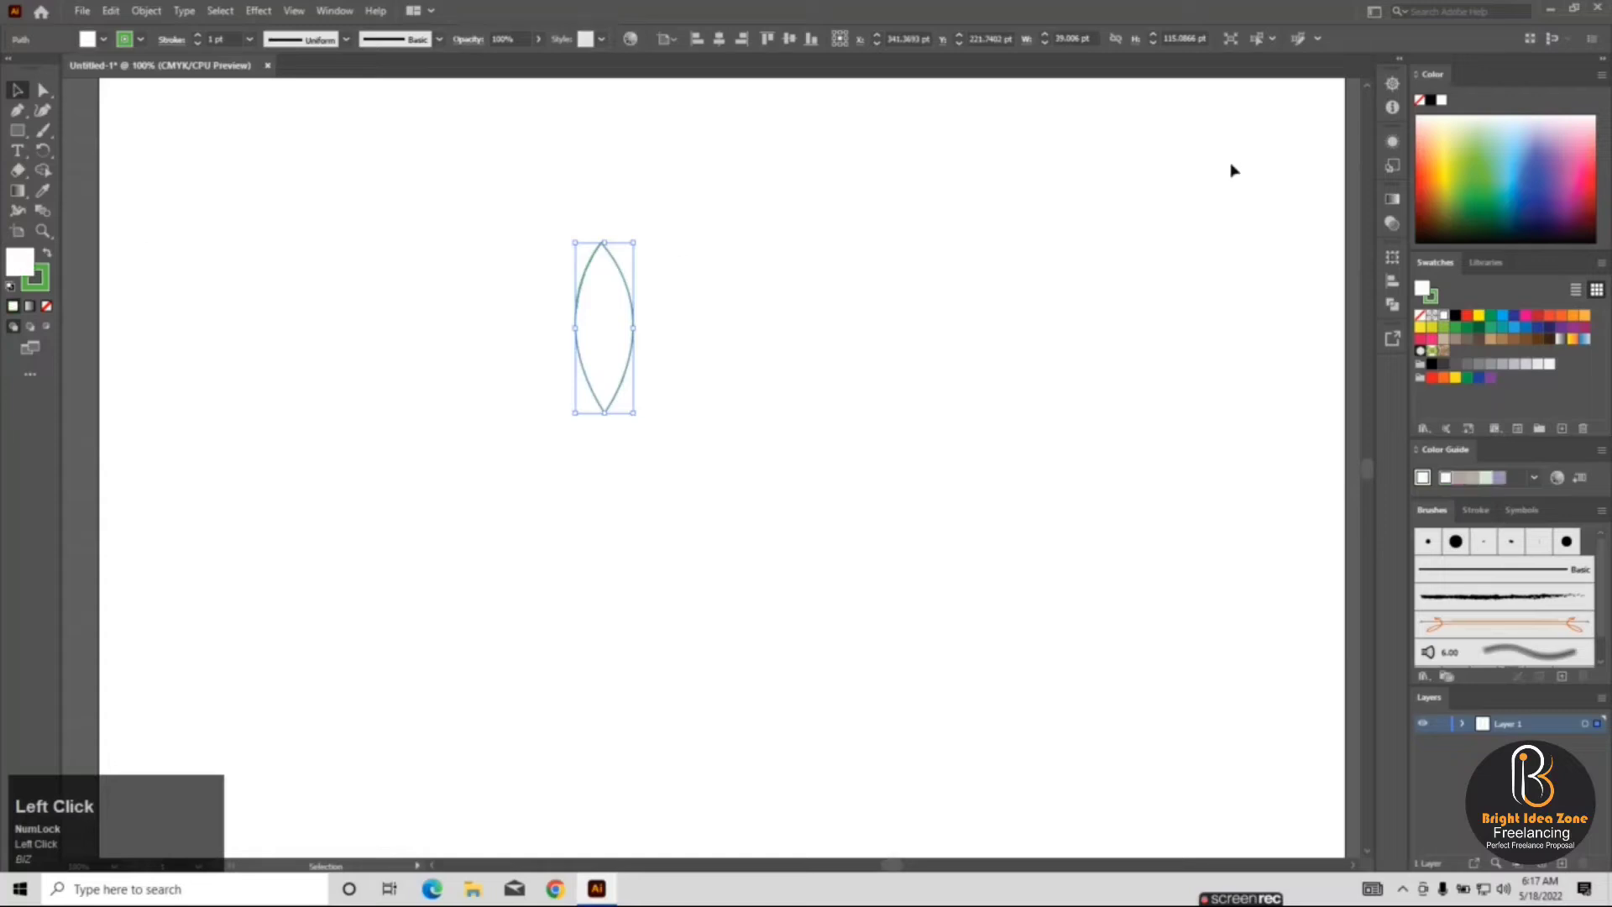
{"action": "left_click", "coordinate": [1480, 159]}
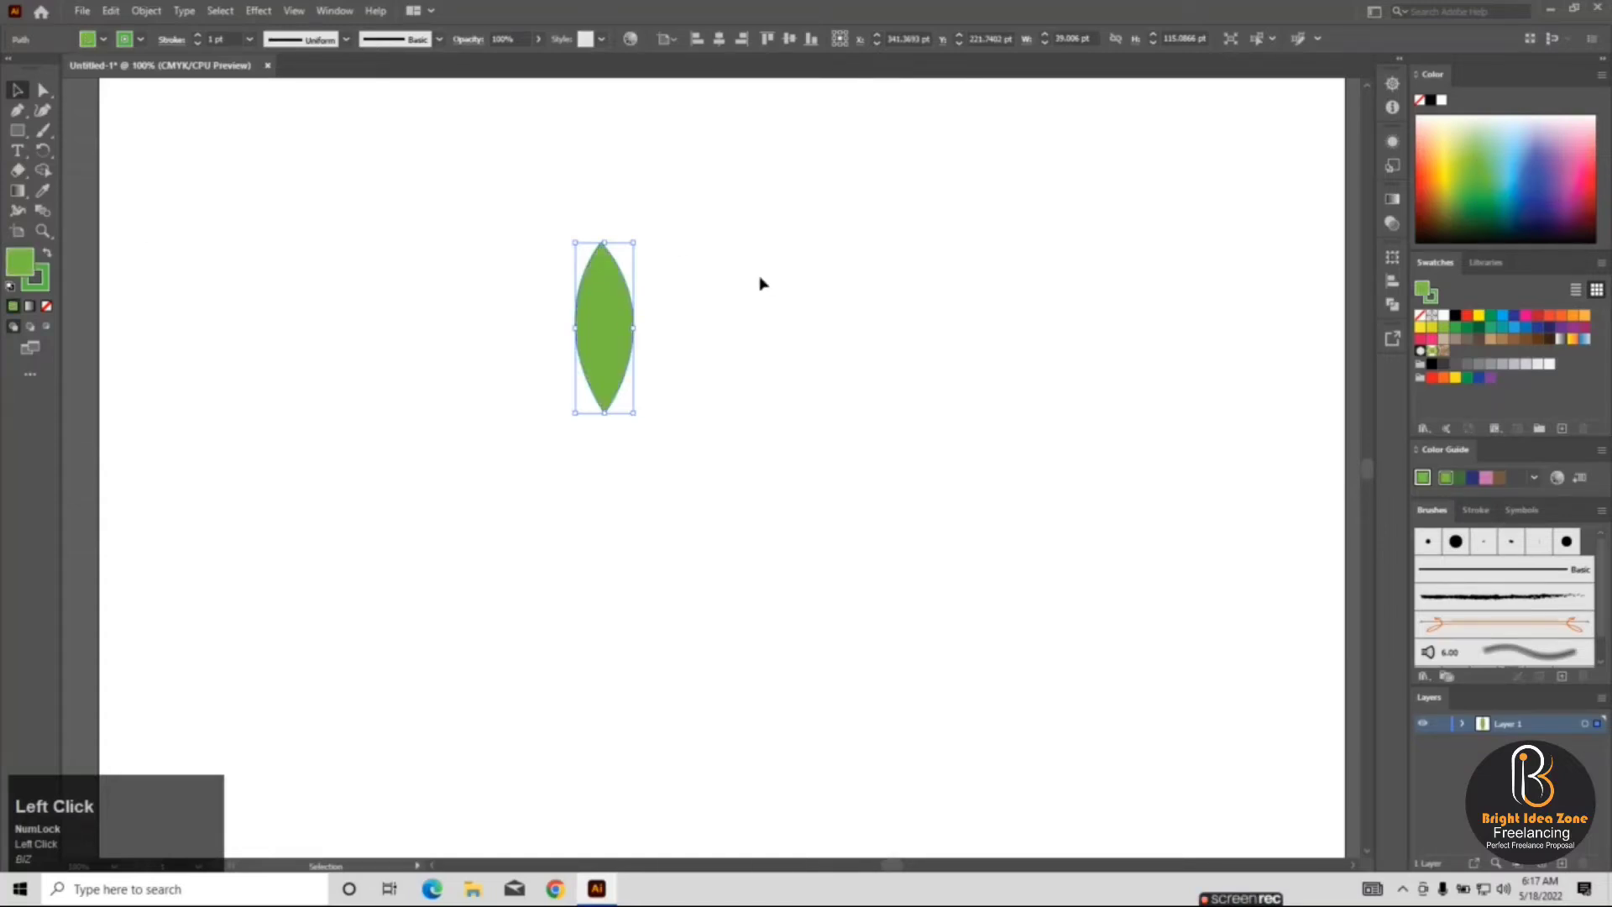
{"action": "left_click", "coordinate": [482, 252]}
- Move the green leaf to the upper right area of the artboard
{"action": "left_click_drag", "start_coordinate": [597, 312], "coordinate": [1254, 254]}
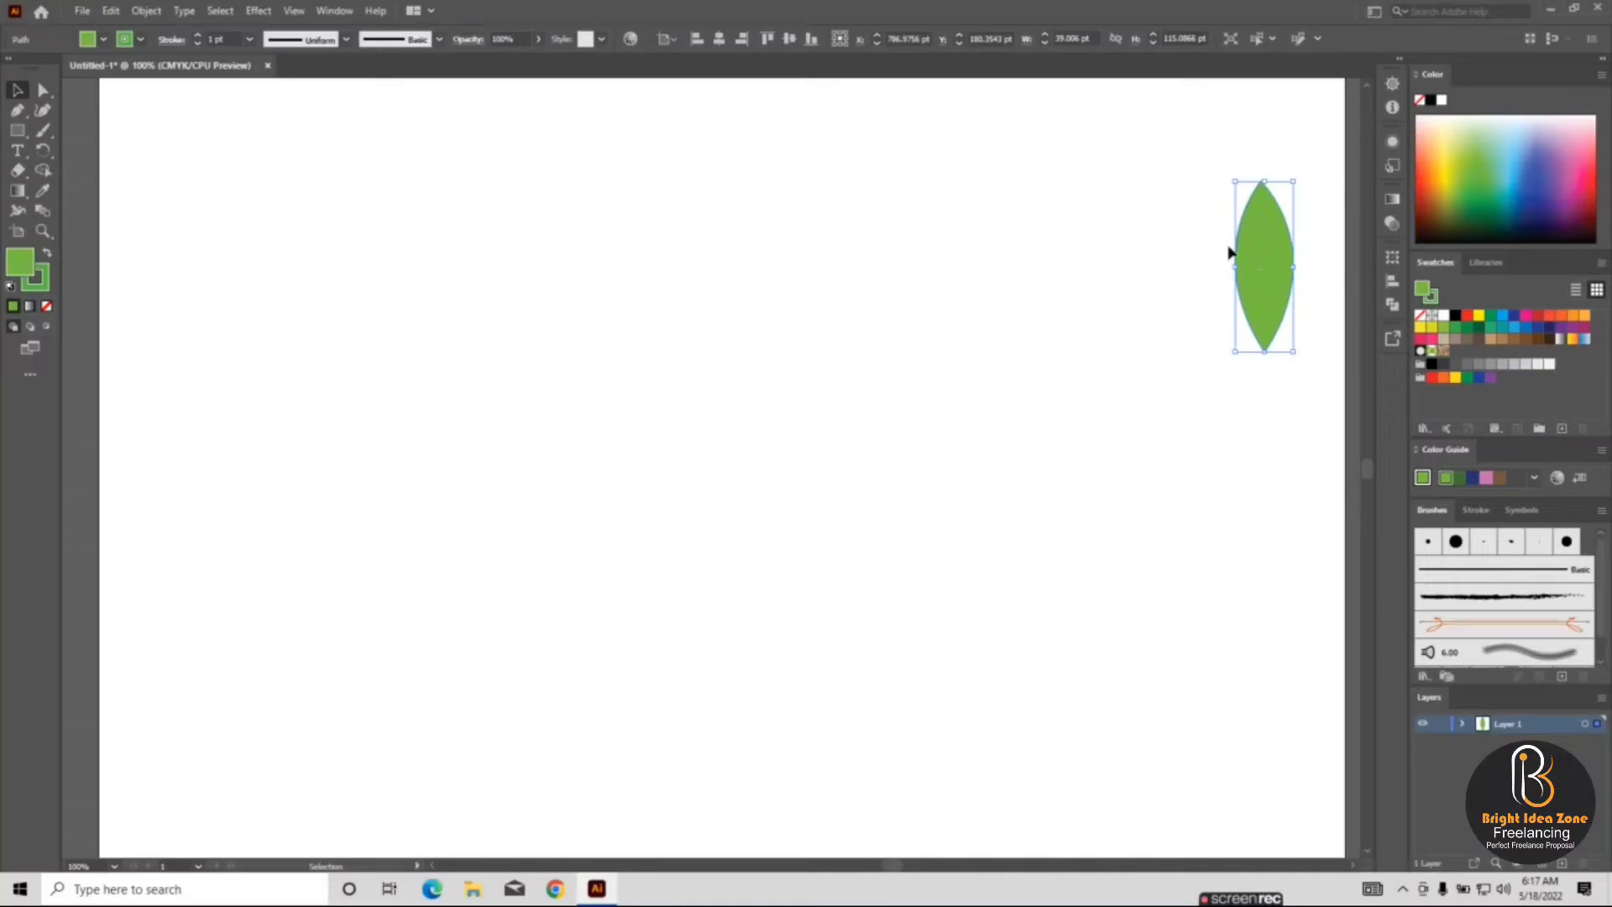
{"action": "scroll", "coordinate": [923, 283], "scroll_direction": "down", "scroll_amount": 1}
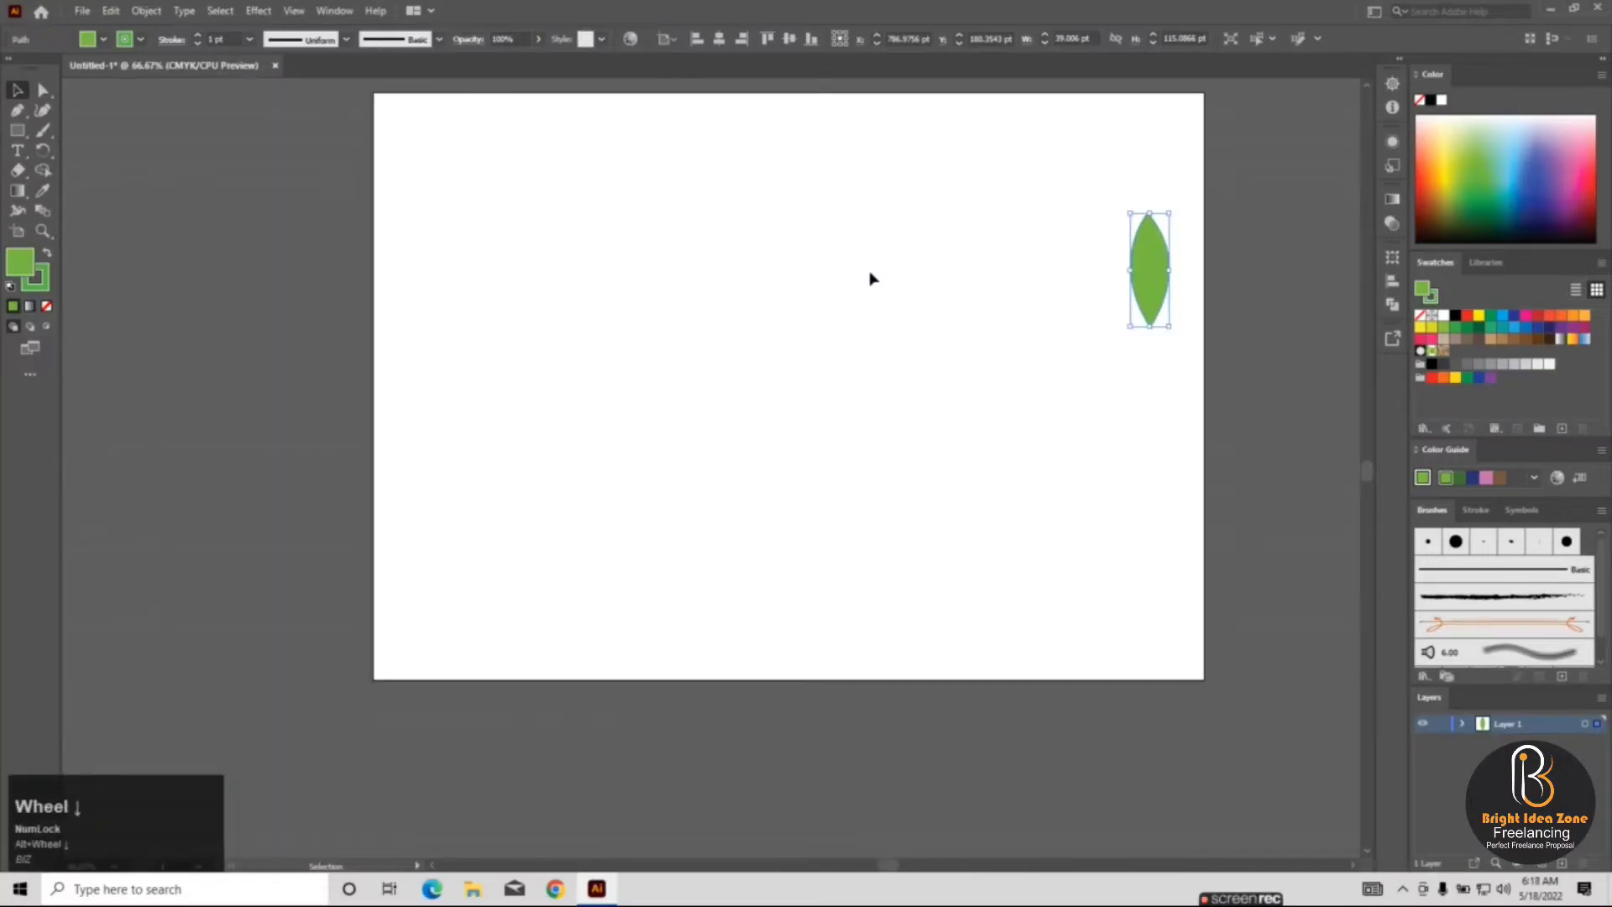
{"action": "scroll", "coordinate": [871, 279], "scroll_direction": "up", "scroll_amount": 5}
{"action": "scroll", "coordinate": [871, 278], "scroll_direction": "down", "scroll_amount": 3}
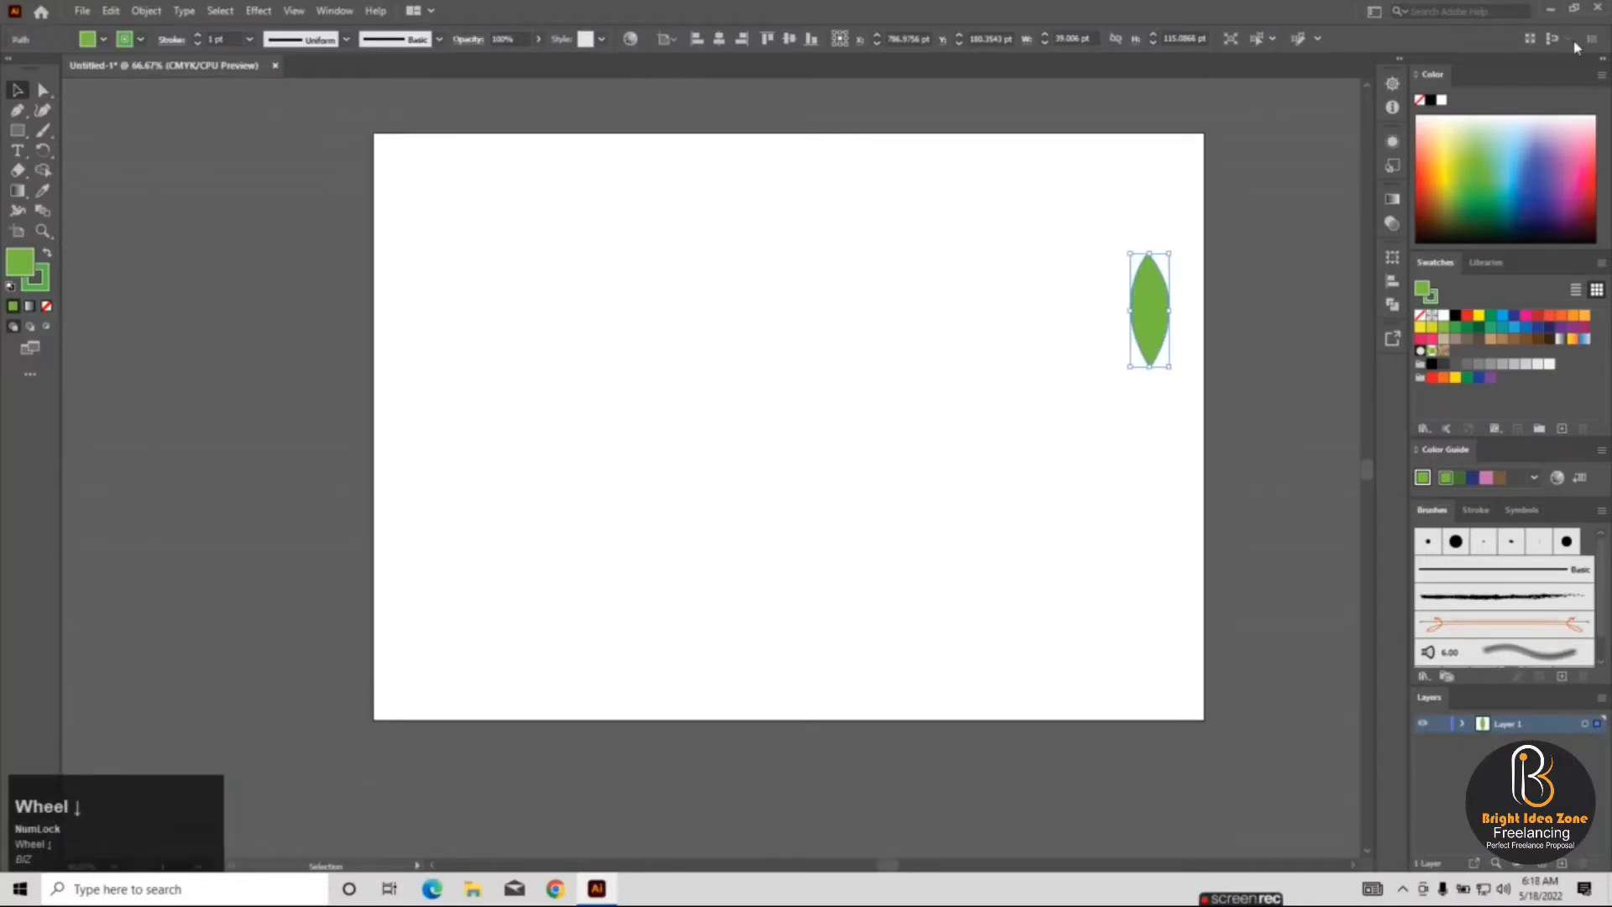
- Place the logo image 12.jpg from the desktop into the document over the artboard's left part
{"action": "left_click", "coordinate": [1551, 8]}
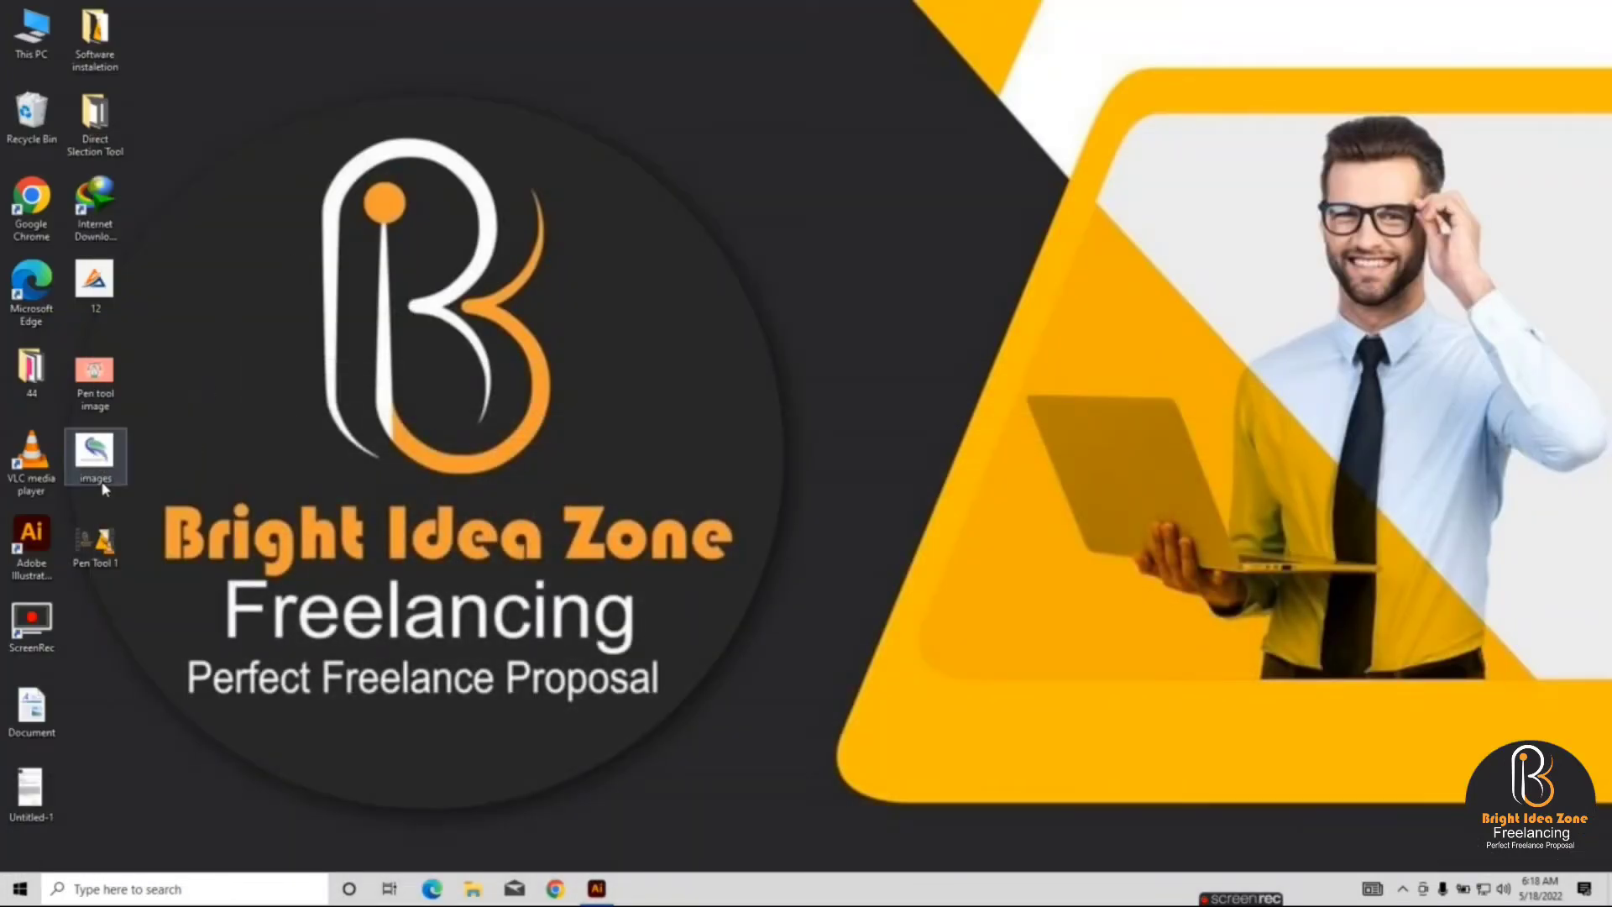
{"action": "left_click_drag", "start_coordinate": [326, 498], "coordinate": [540, 409]}
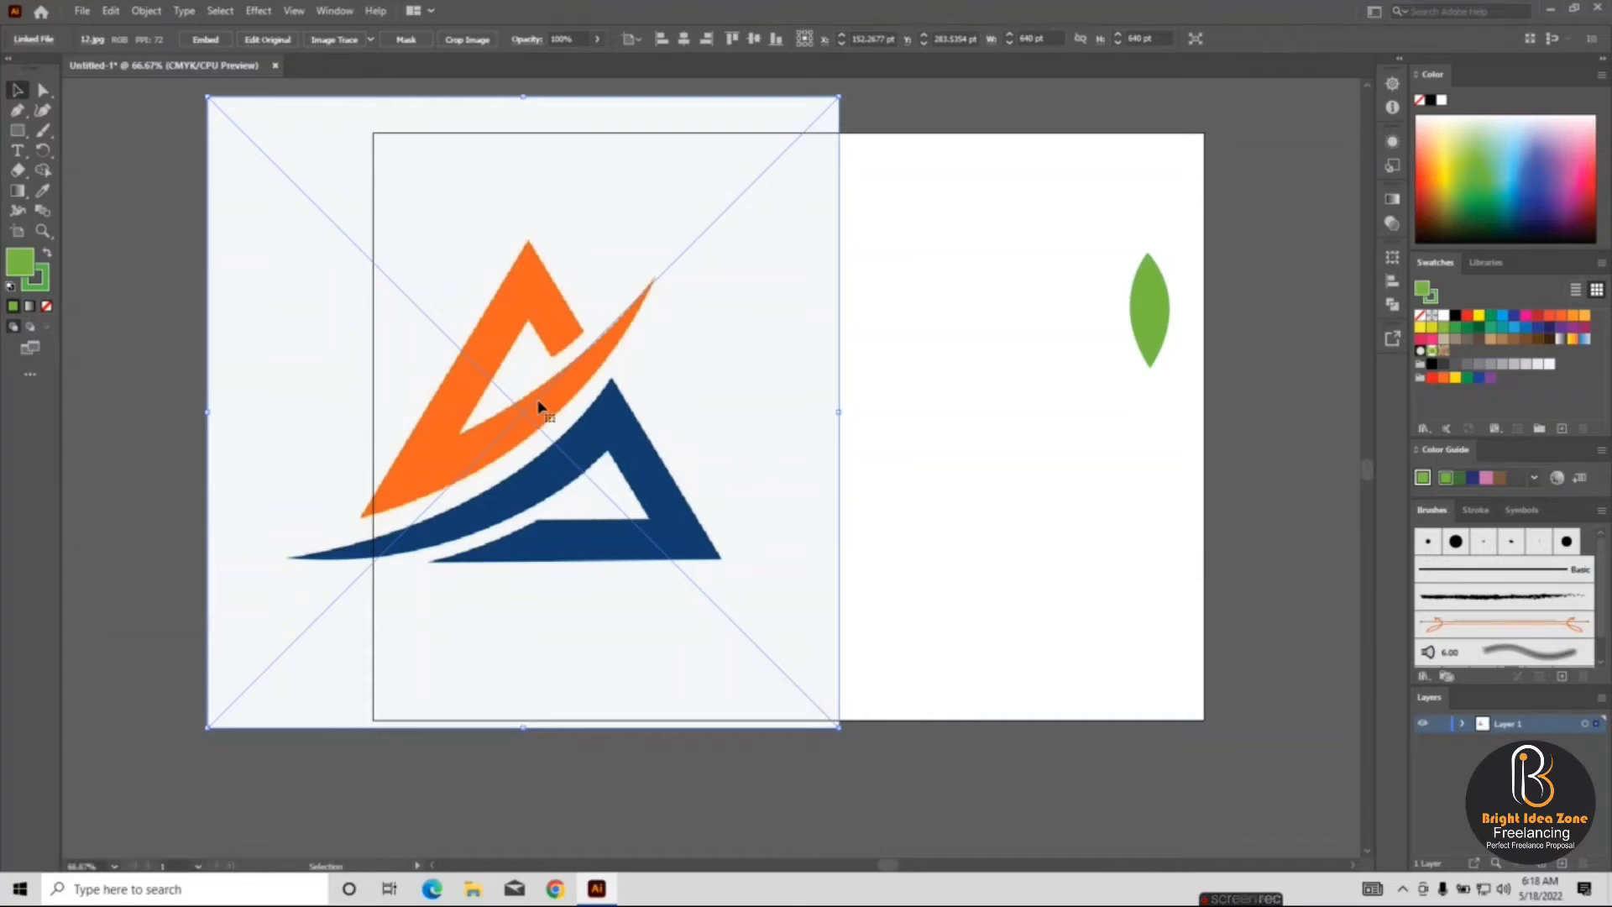
{"action": "left_click", "coordinate": [1002, 235]}
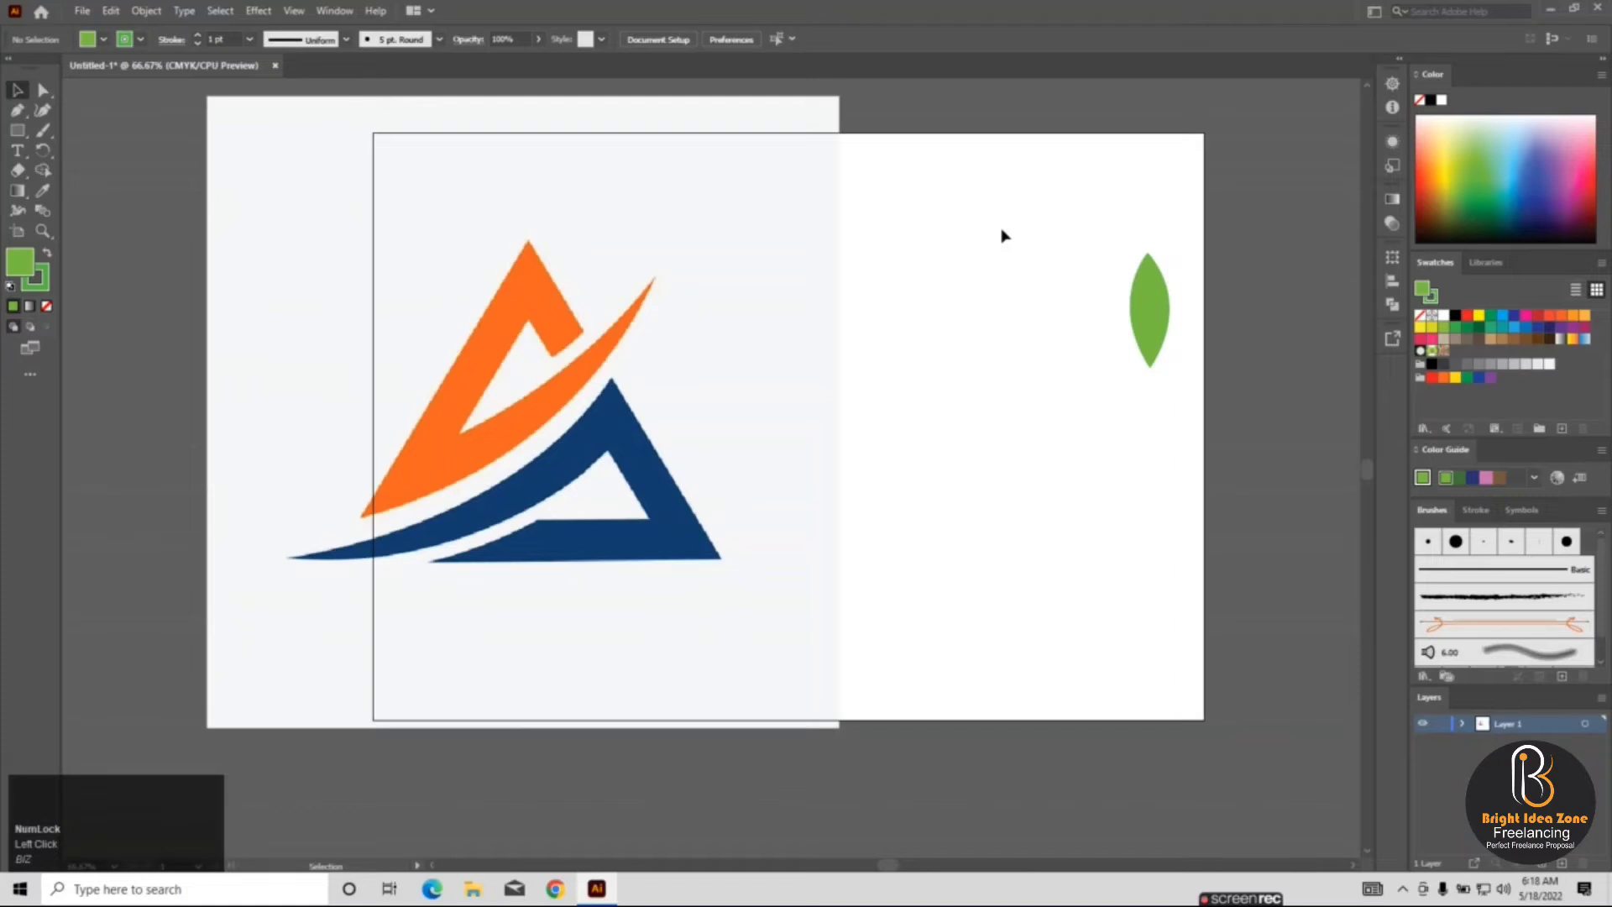
- Scale the logo image down to about 533 by 515 pt and move it fully inside the artboard
{"action": "left_click", "coordinate": [323, 139]}
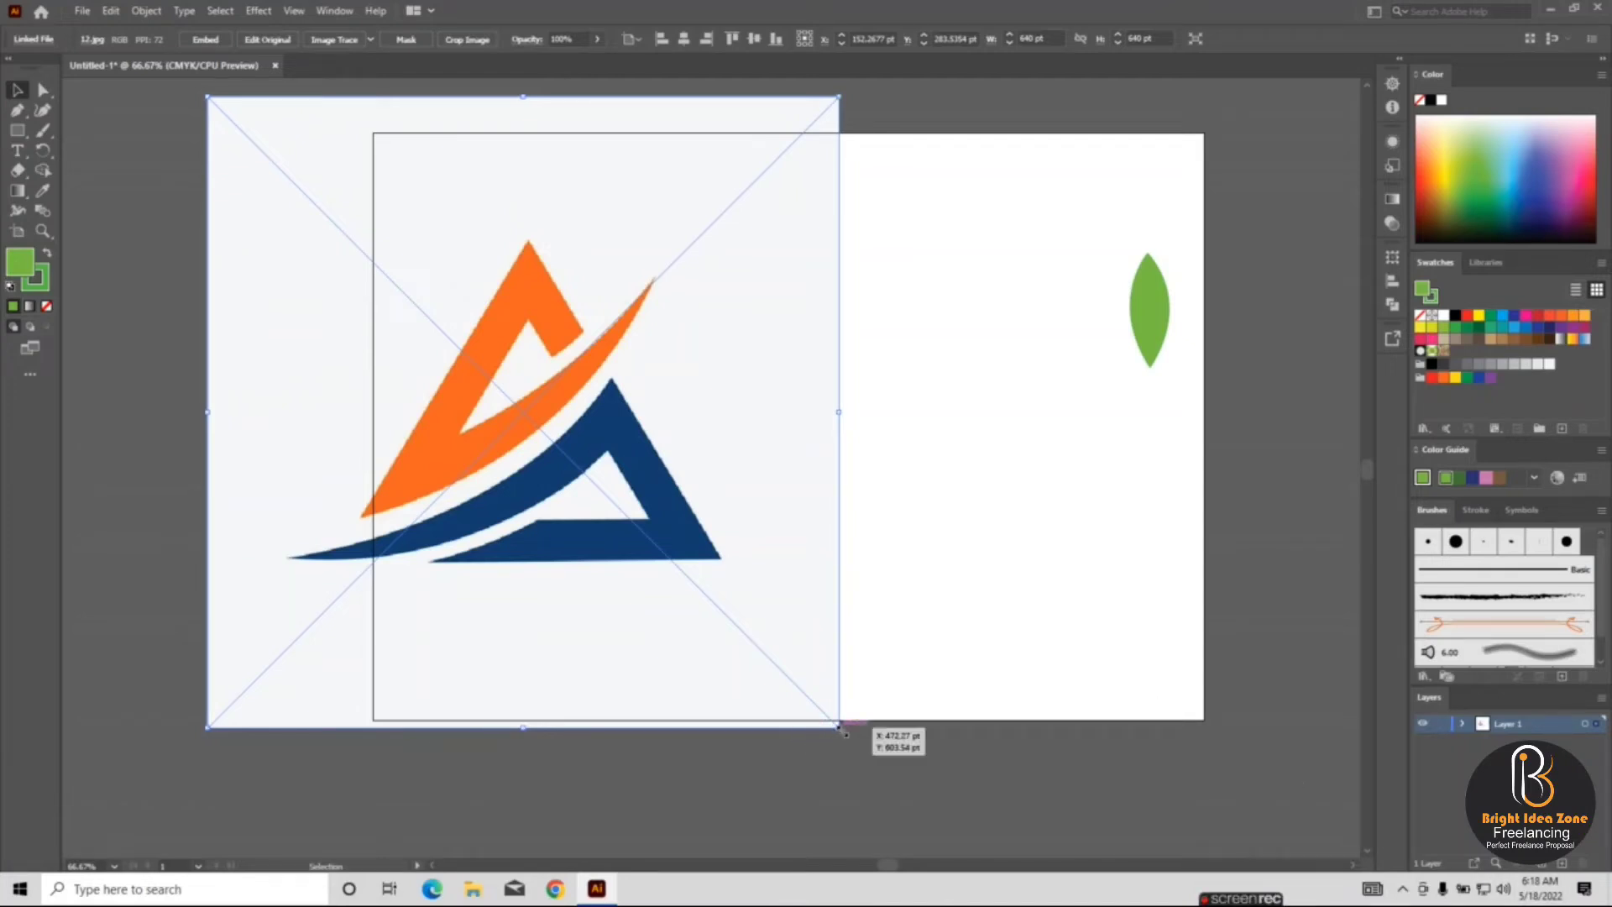
{"action": "left_click_drag", "start_coordinate": [839, 727], "coordinate": [736, 605]}
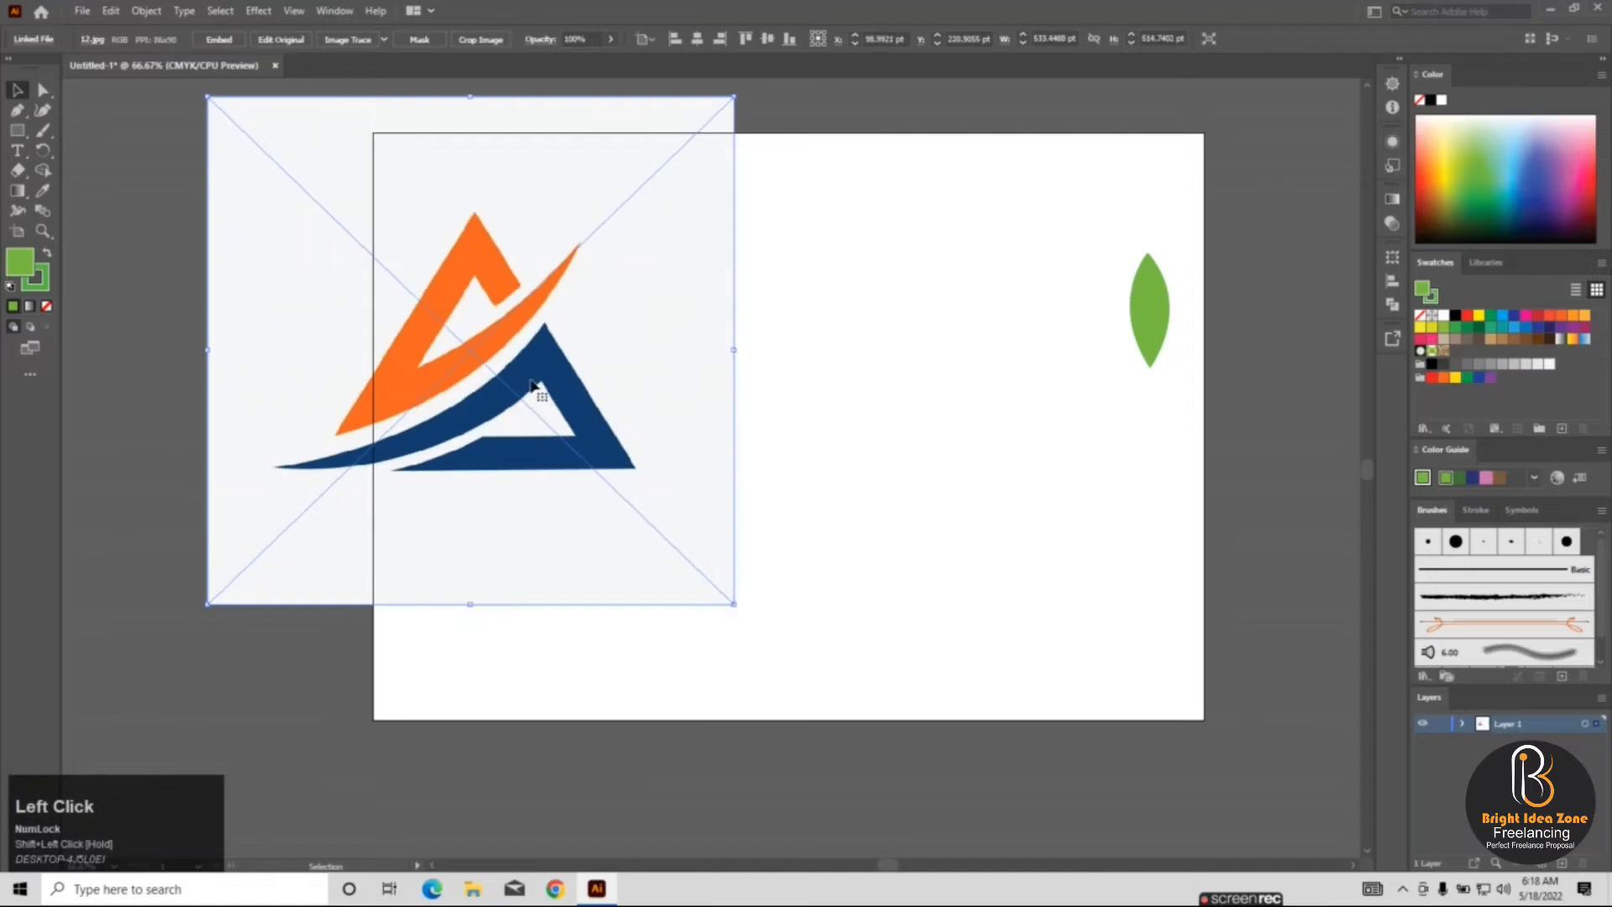
{"action": "left_click_drag", "start_coordinate": [526, 373], "coordinate": [739, 440]}
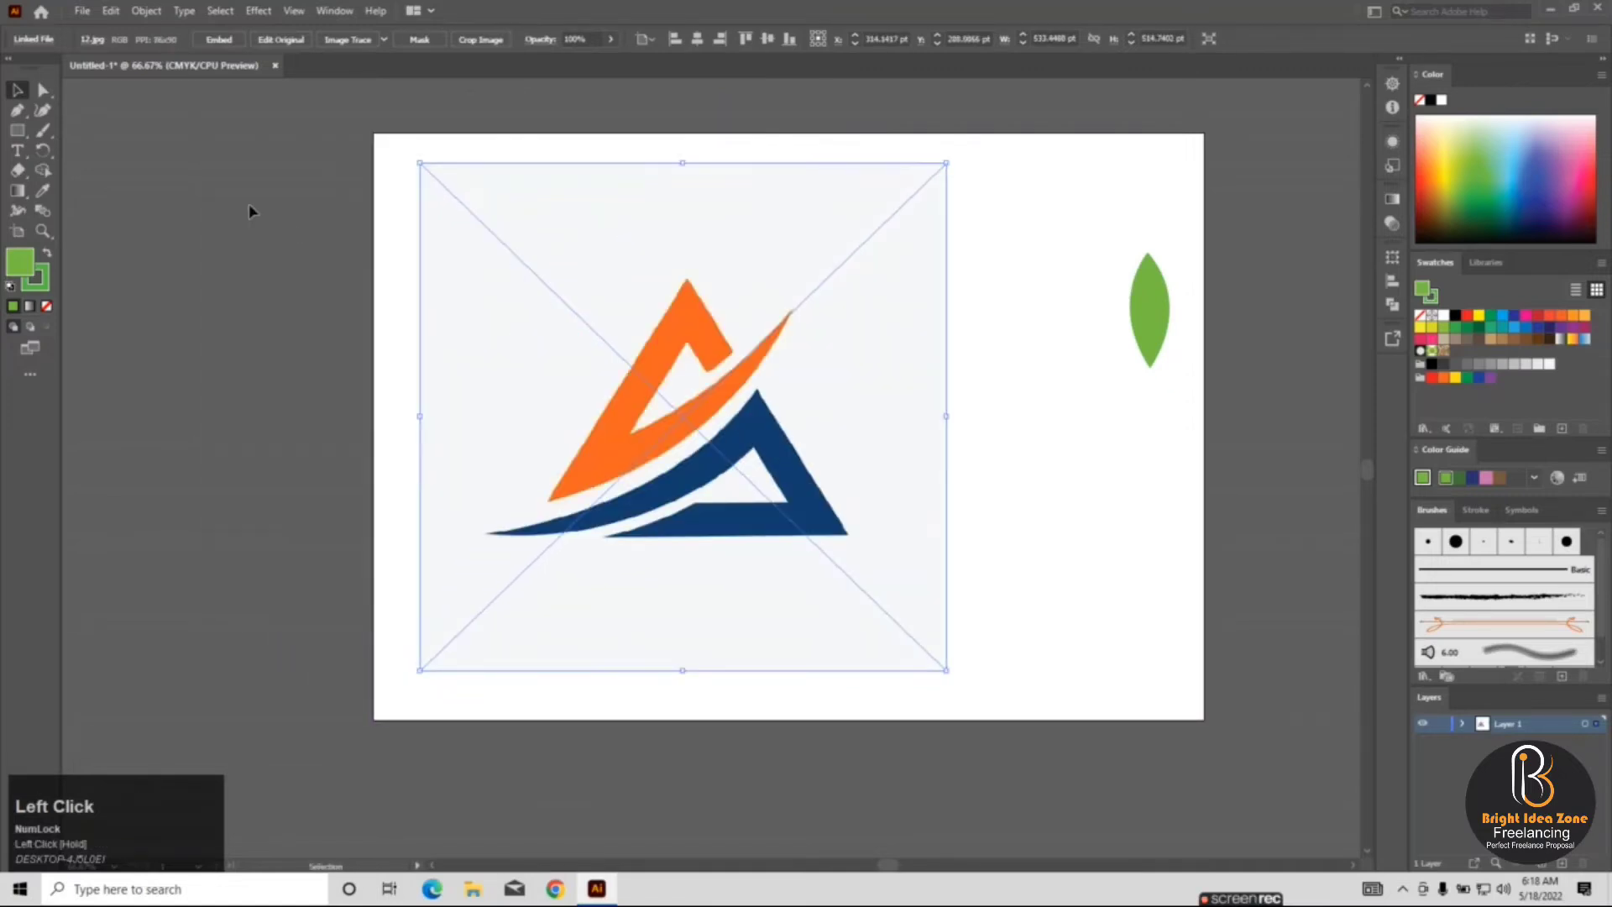
{"action": "left_click", "coordinate": [193, 194]}
- Lock the logo image in place and test the lock by trying to select or move it
{"action": "left_click", "coordinate": [565, 388]}
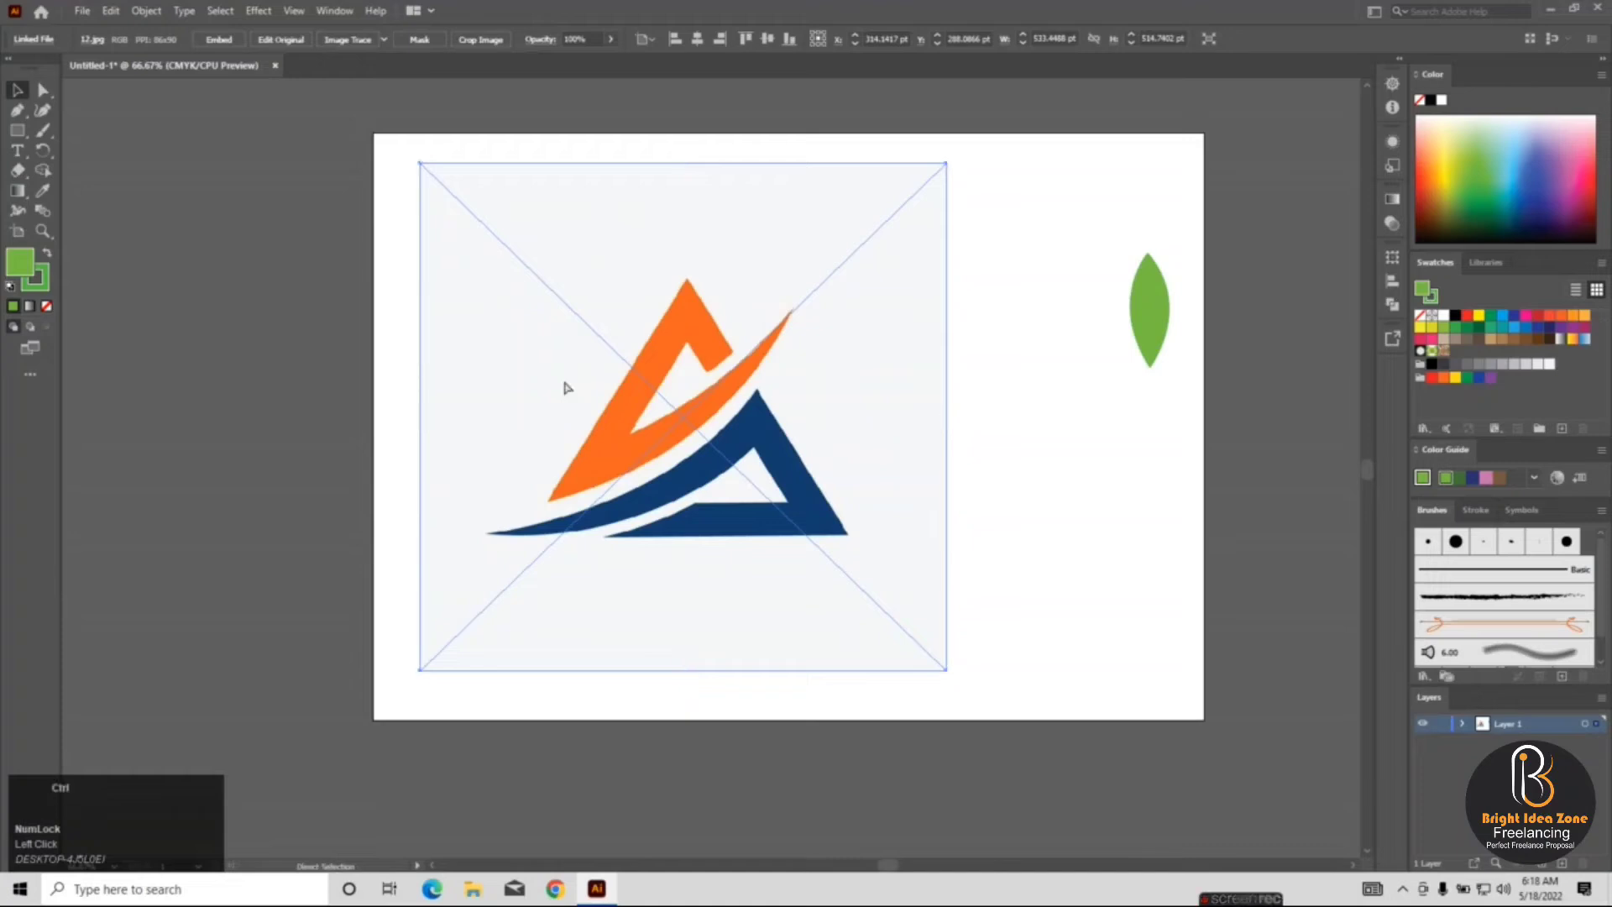
{"action": "key", "text": "ctrl+2"}
{"action": "left_click", "coordinate": [684, 397]}
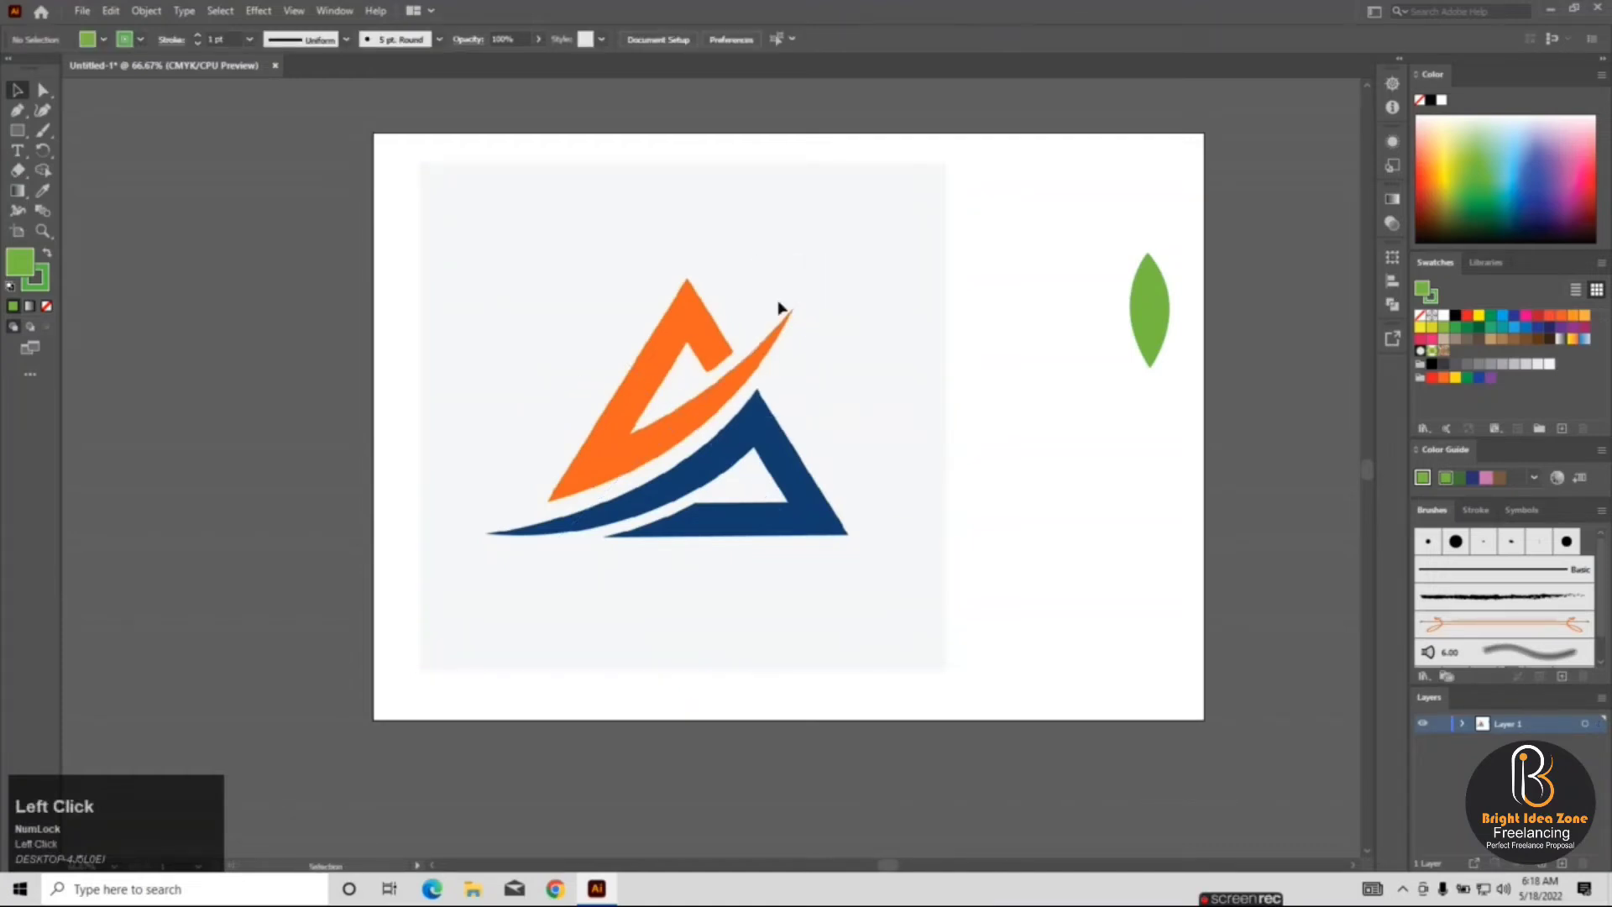
{"action": "left_click_drag", "start_coordinate": [720, 339], "coordinate": [899, 515]}
{"action": "left_click_drag", "start_coordinate": [833, 292], "coordinate": [687, 538]}
{"action": "left_click_drag", "start_coordinate": [802, 331], "coordinate": [923, 613]}
{"action": "left_click_drag", "start_coordinate": [955, 328], "coordinate": [995, 585]}
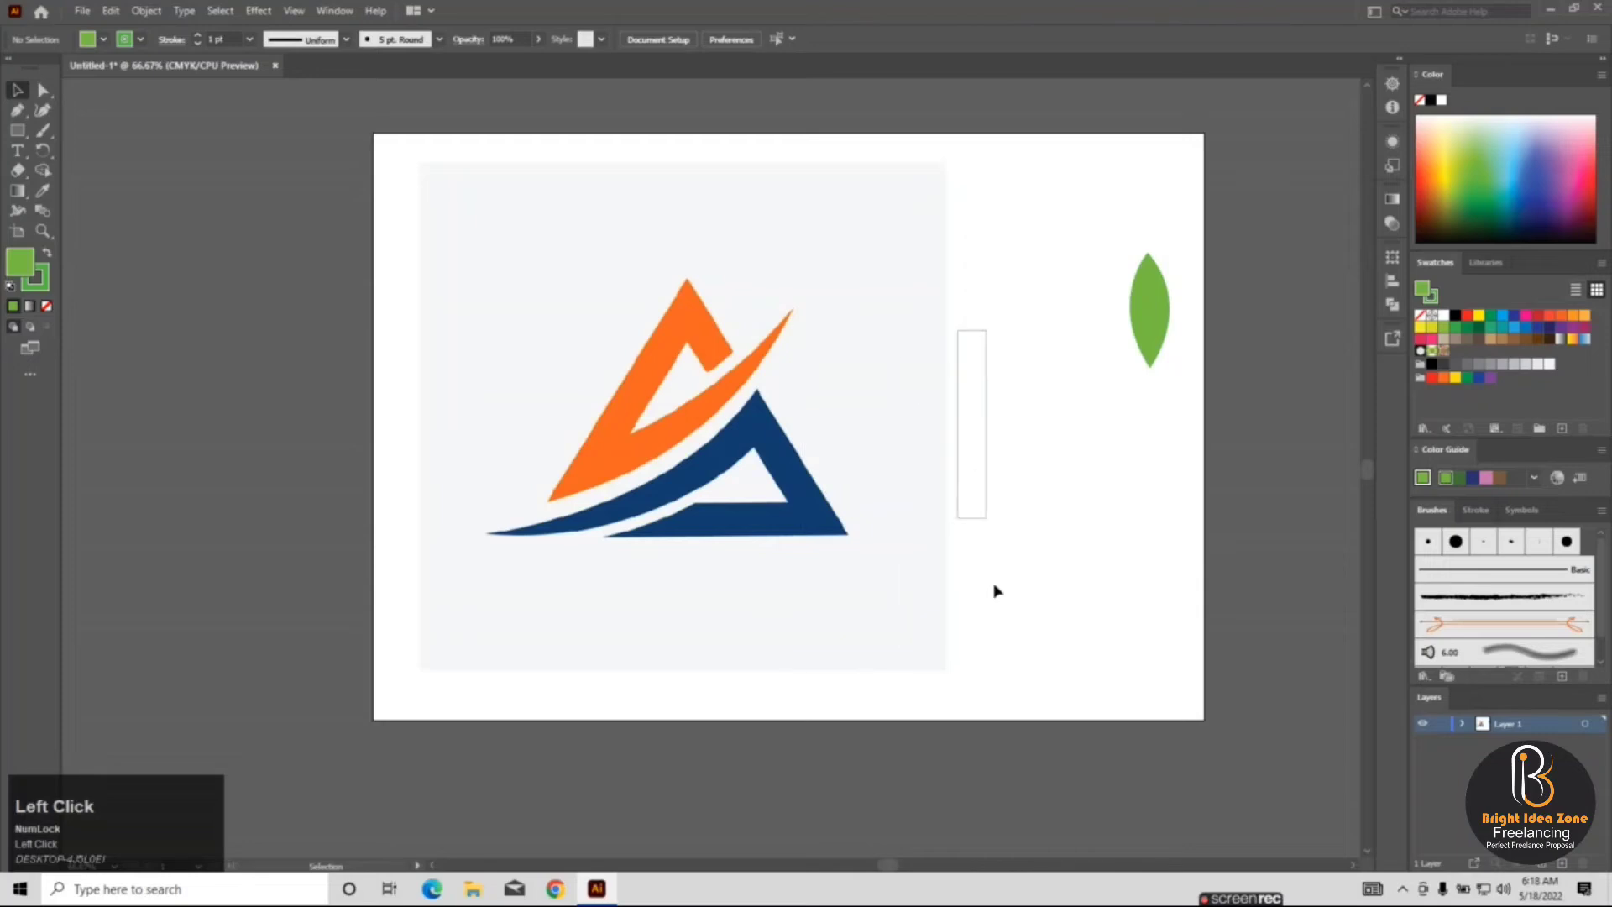
- Shift the green leaf slightly down on the artboard and deselect it
{"action": "left_click_drag", "start_coordinate": [1146, 265], "coordinate": [1286, 596]}
{"action": "left_click", "coordinate": [1119, 294]}
{"action": "left_click", "coordinate": [1094, 376]}
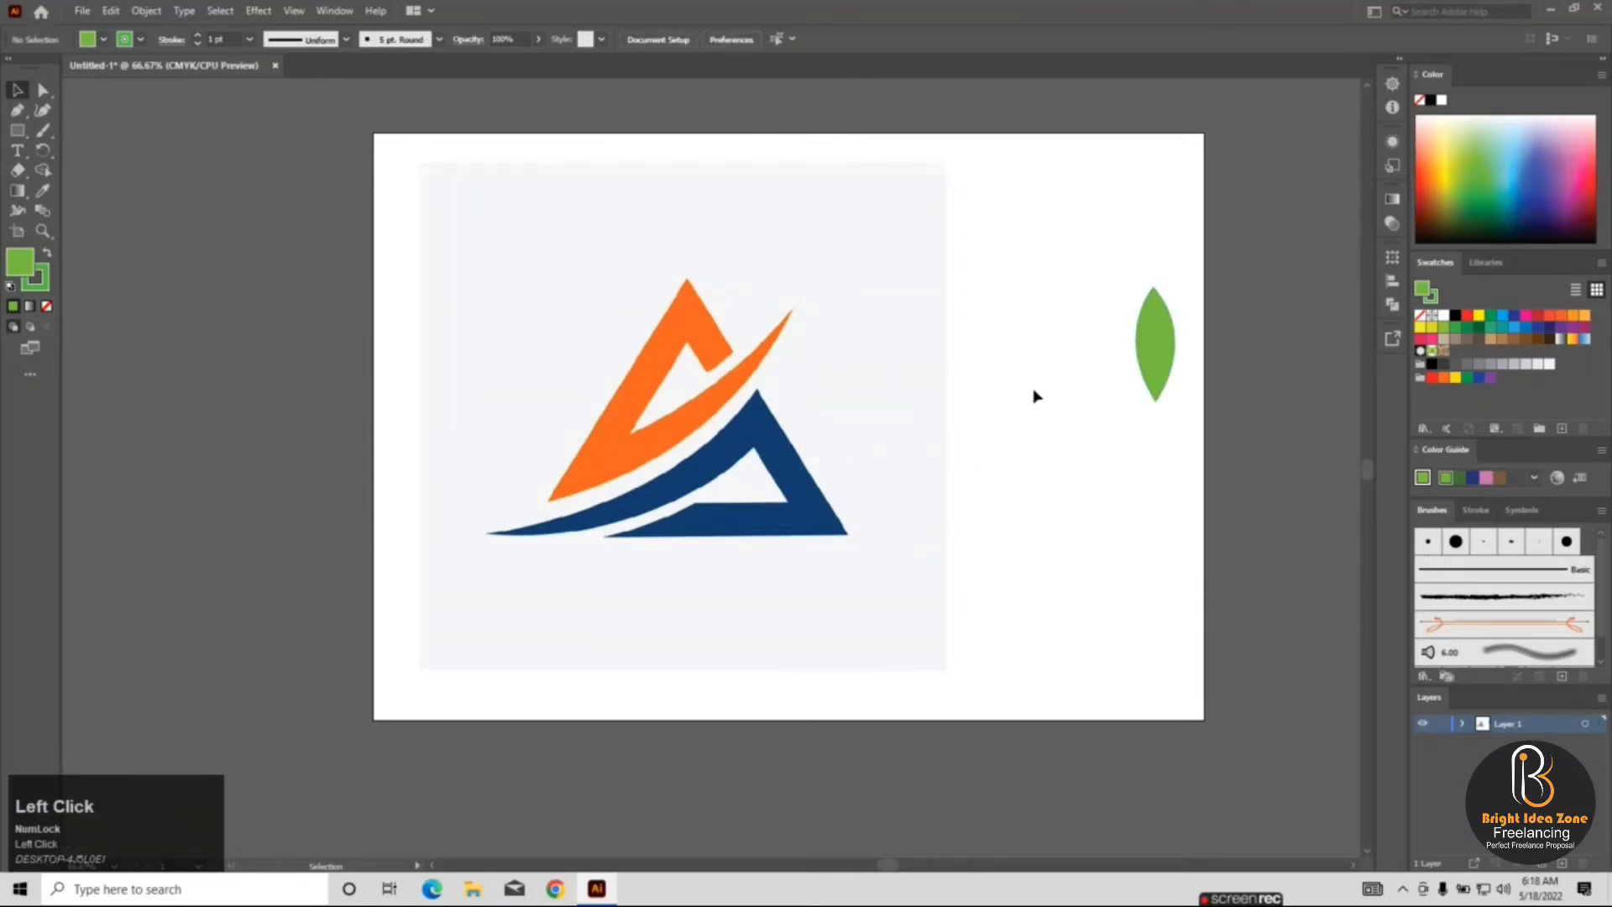
{"action": "left_click_drag", "start_coordinate": [705, 382], "coordinate": [758, 526]}
- Start tracing the orange shape with the Pen tool, from its short cut end up to the apex
{"action": "left_click", "coordinate": [16, 110]}
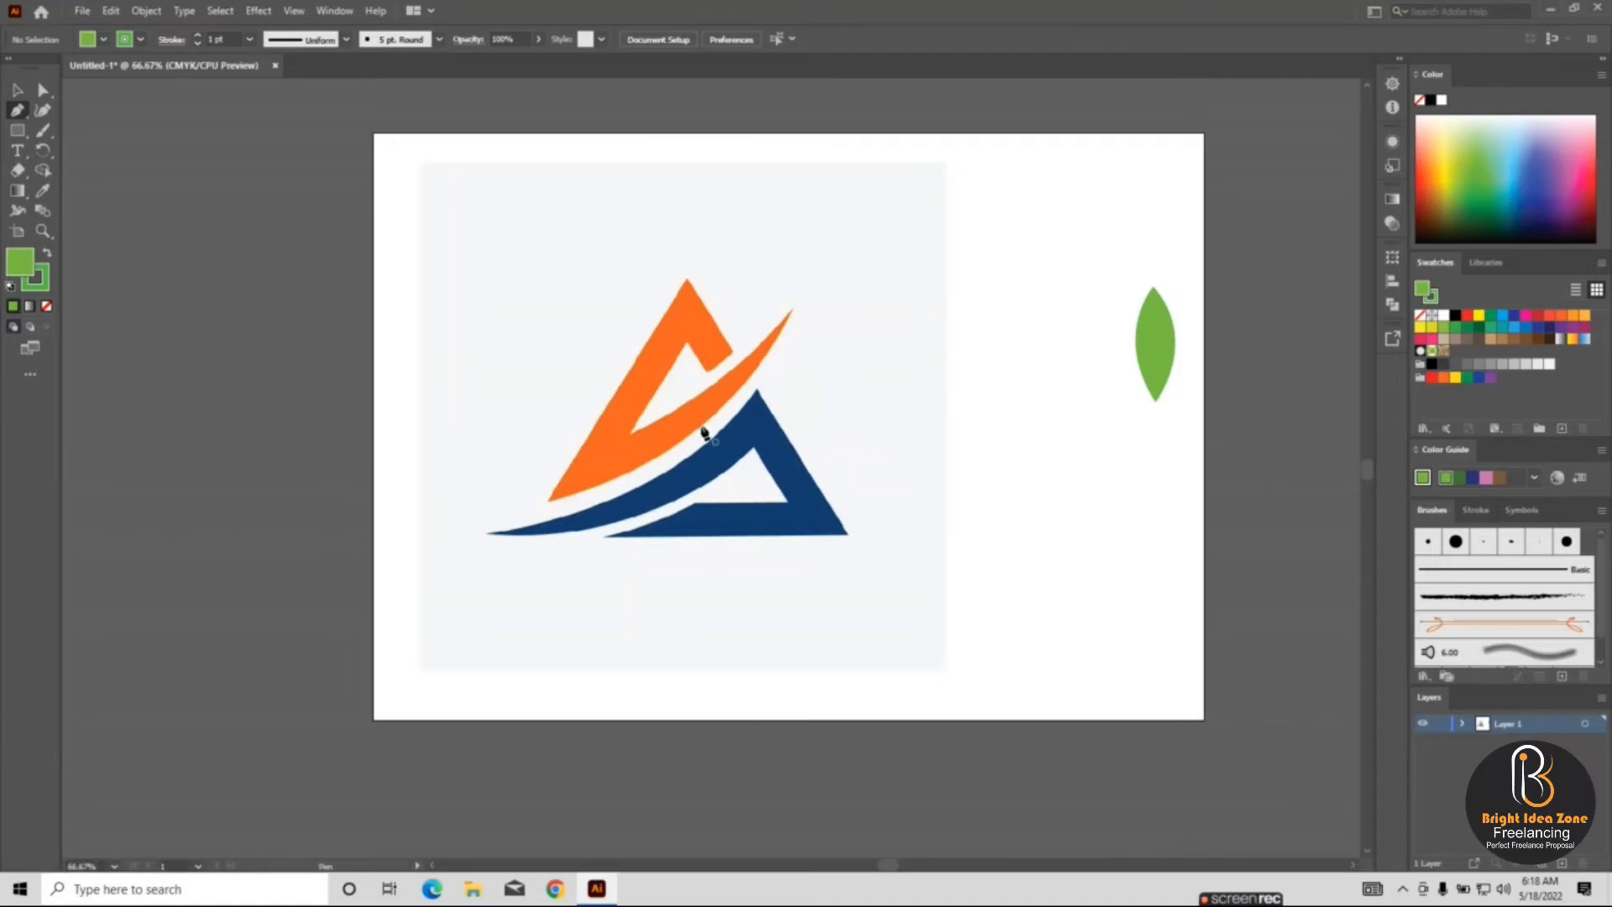
{"action": "left_click", "coordinate": [711, 374]}
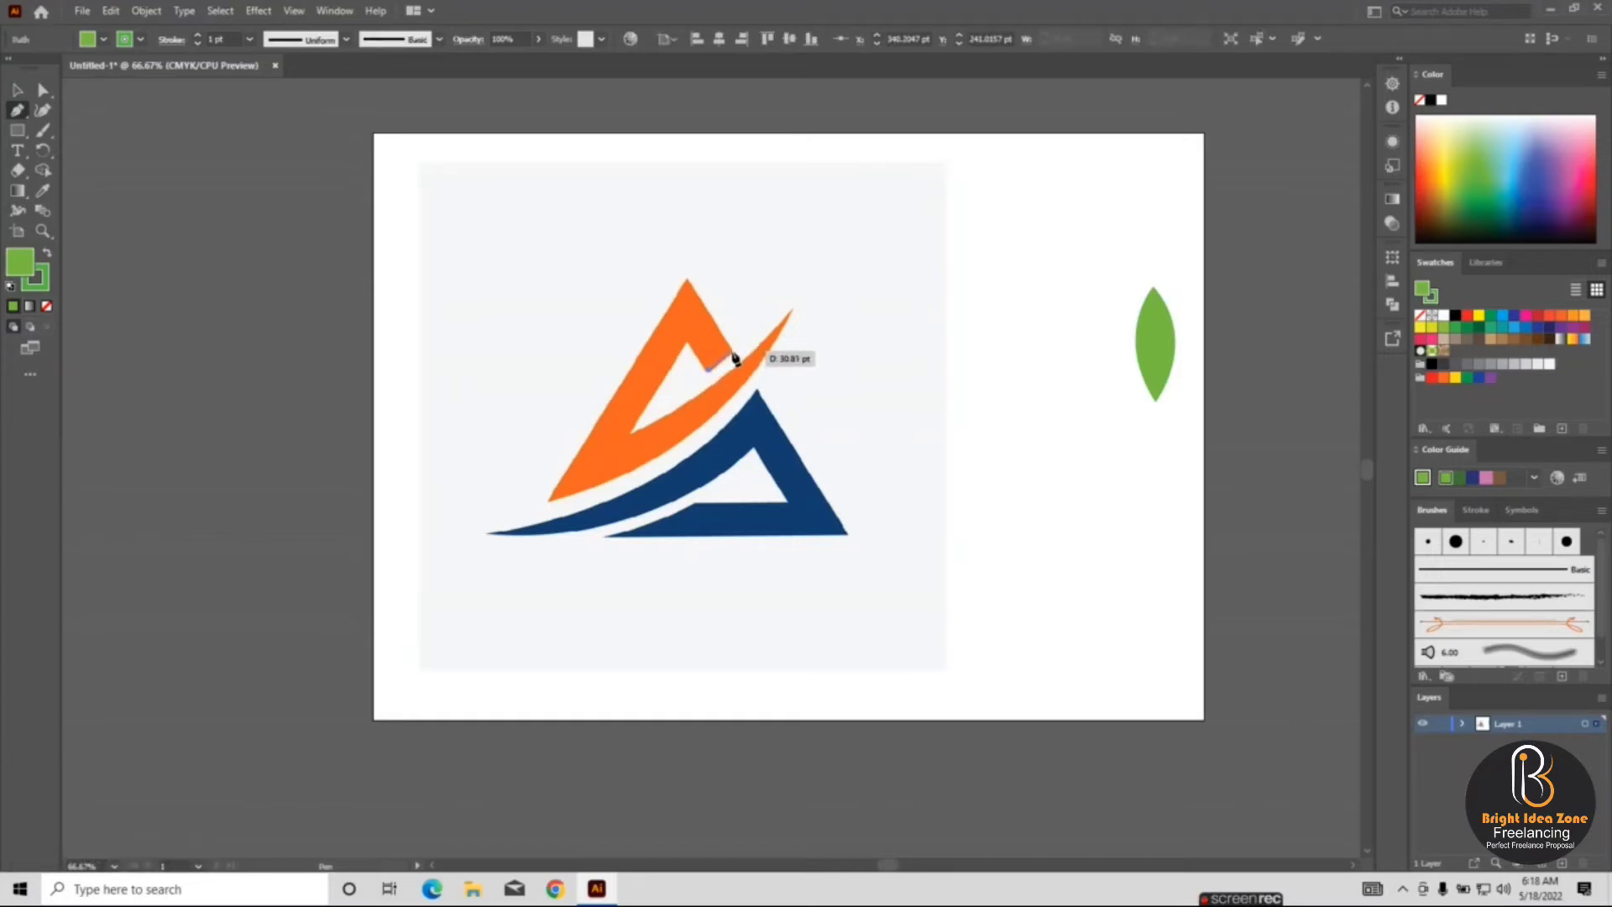
{"action": "left_click", "coordinate": [734, 358]}
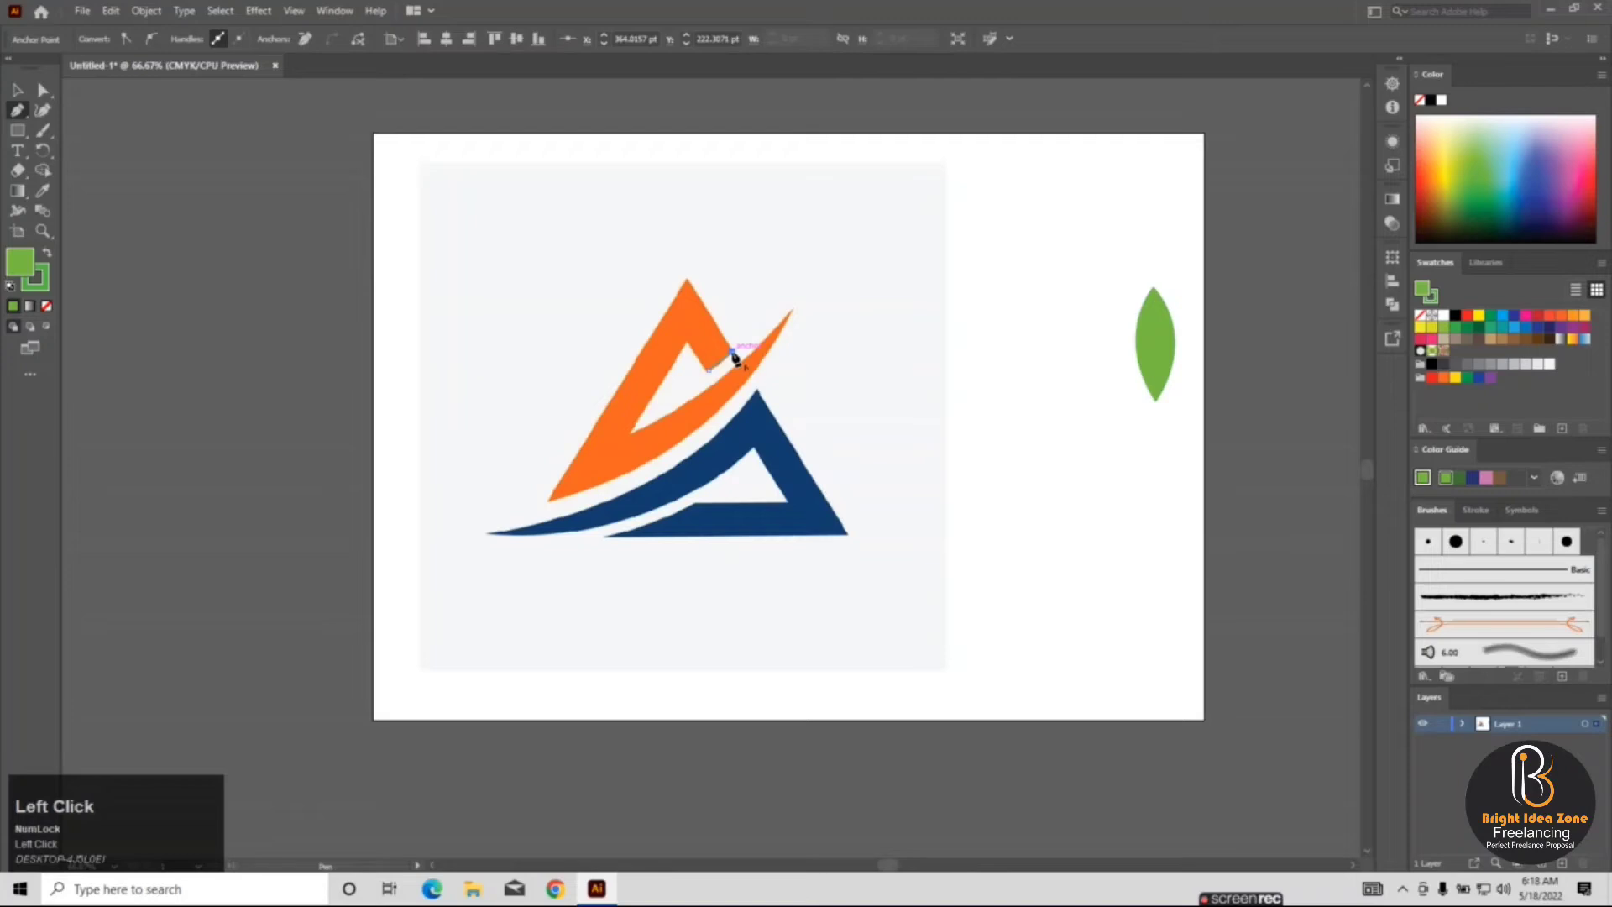
{"action": "left_click", "coordinate": [688, 282]}
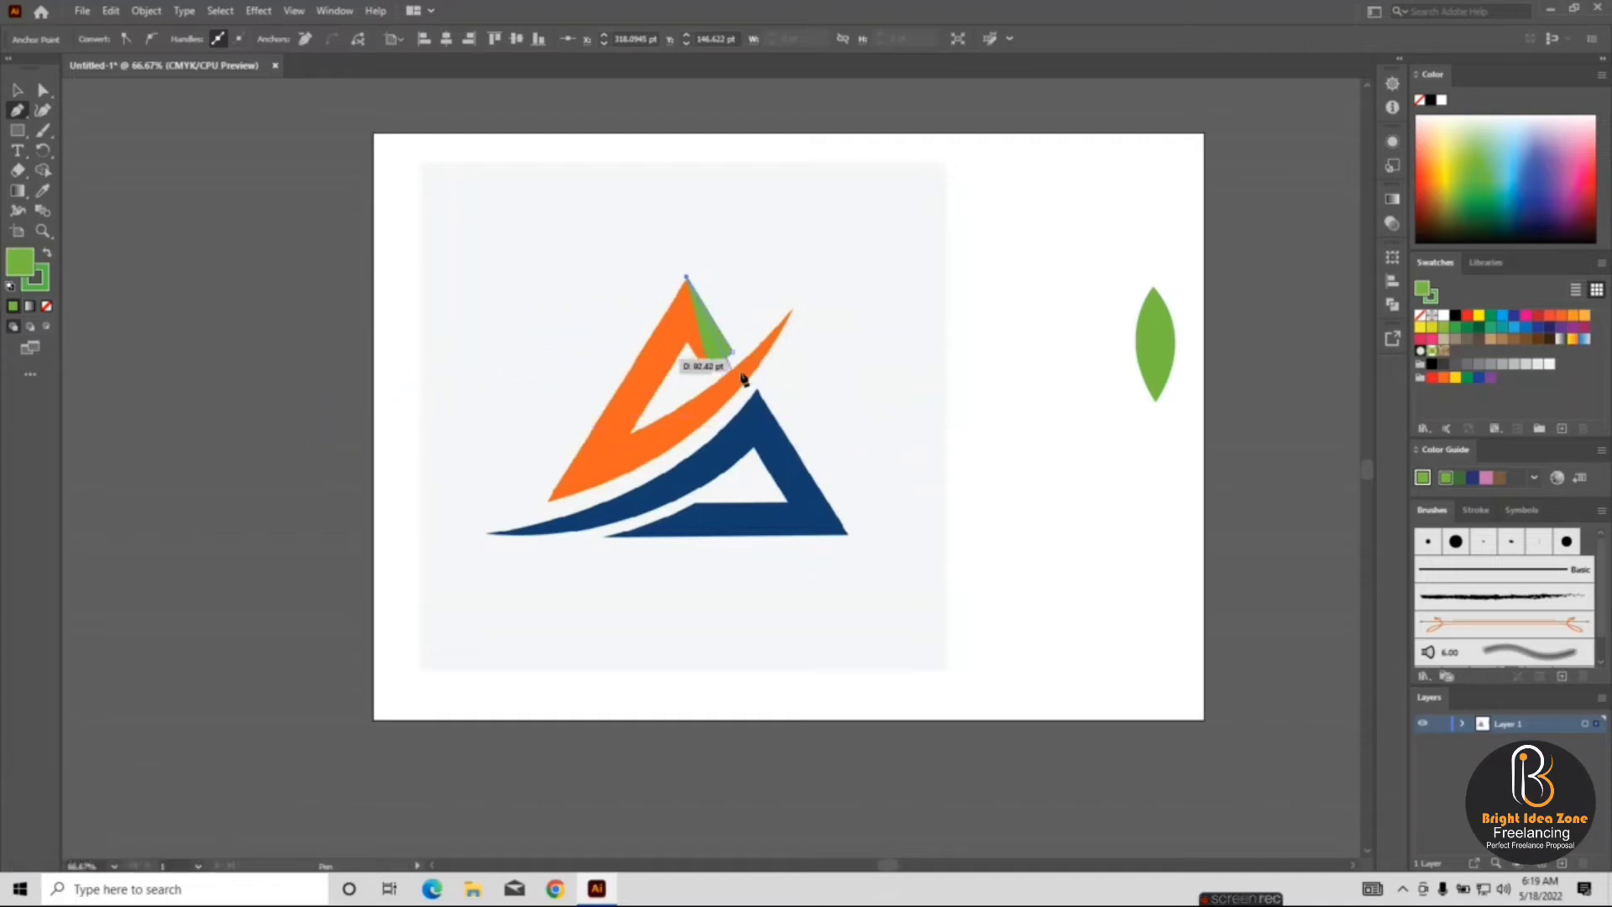
- Set the path's fill to none and stroke to black, and extend it straight to the orange shape's lower left corner
{"action": "left_click", "coordinate": [46, 310]}
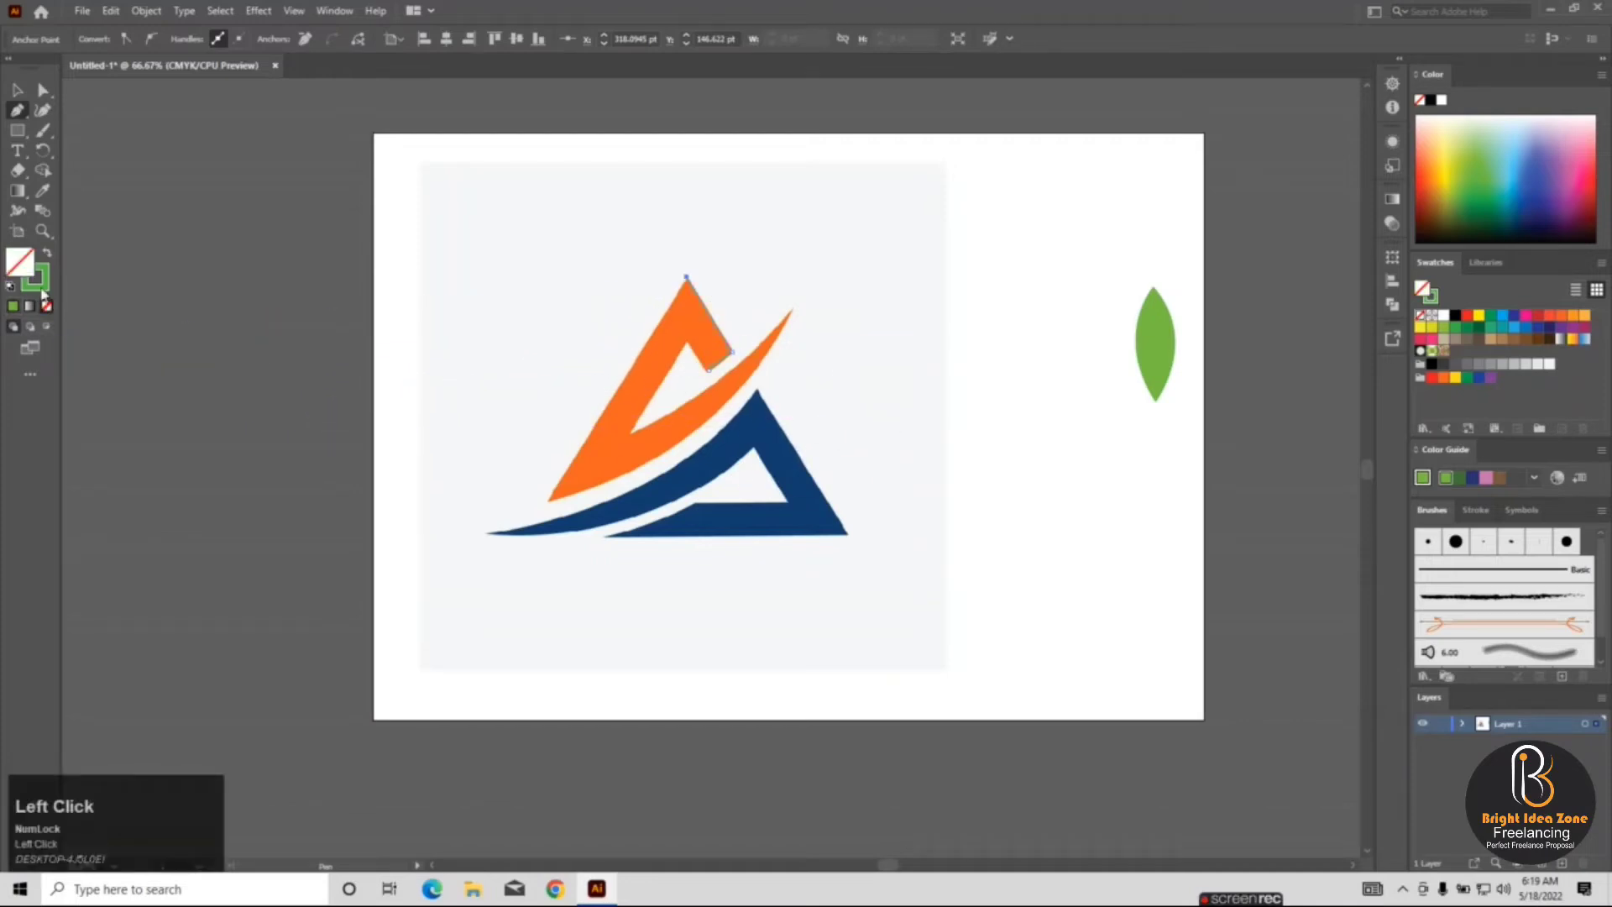
{"action": "left_click", "coordinate": [1430, 99]}
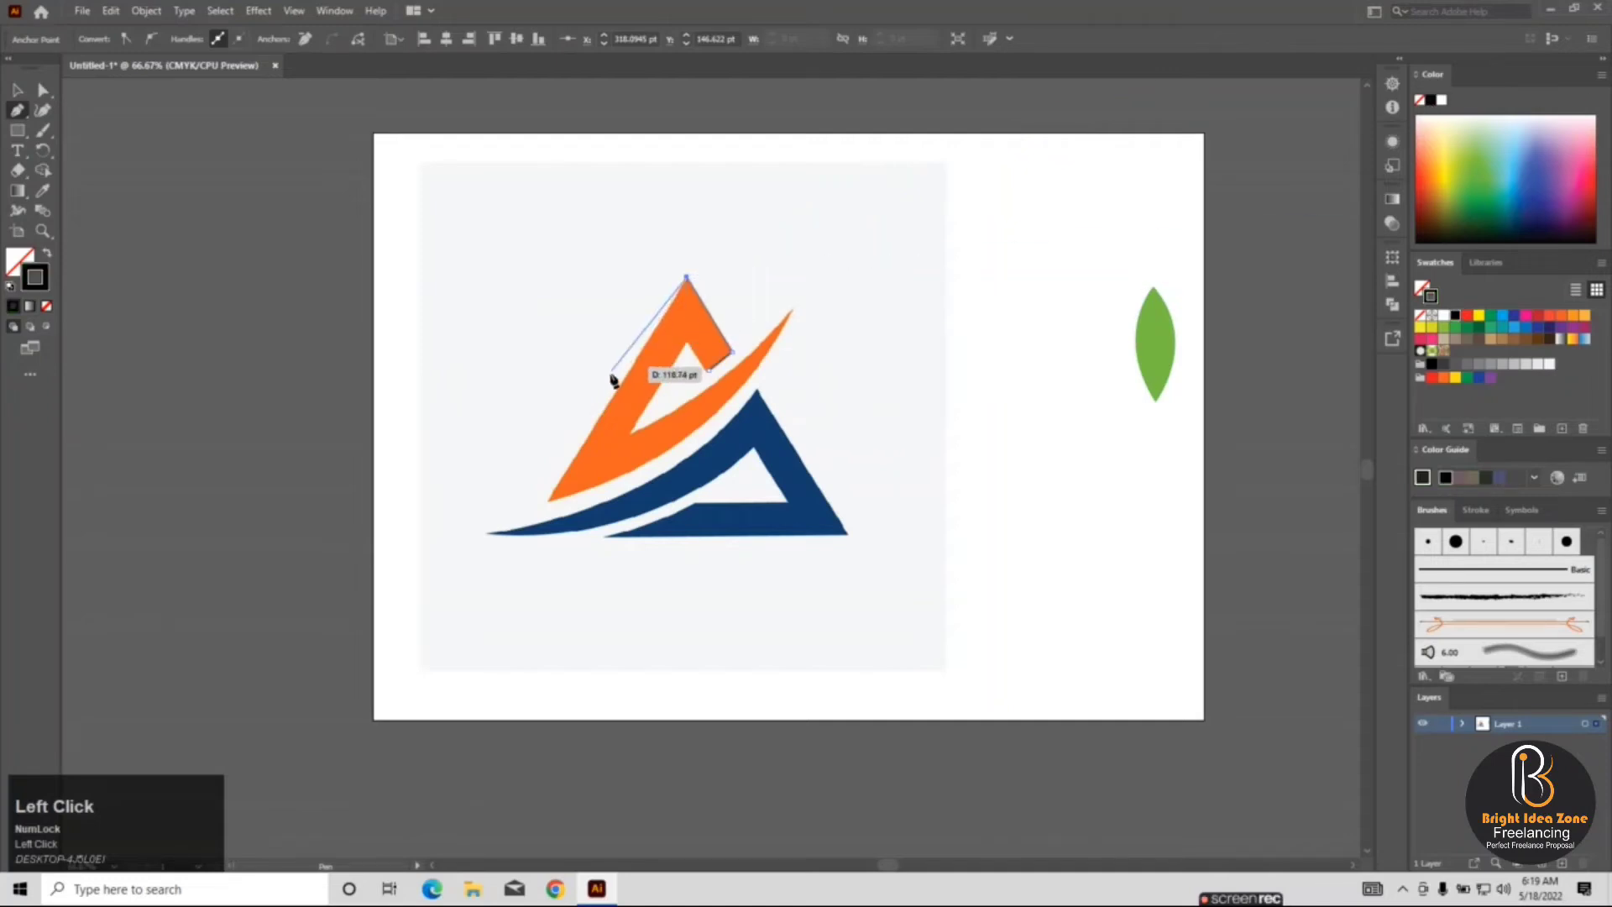
{"action": "key", "text": "shift"}
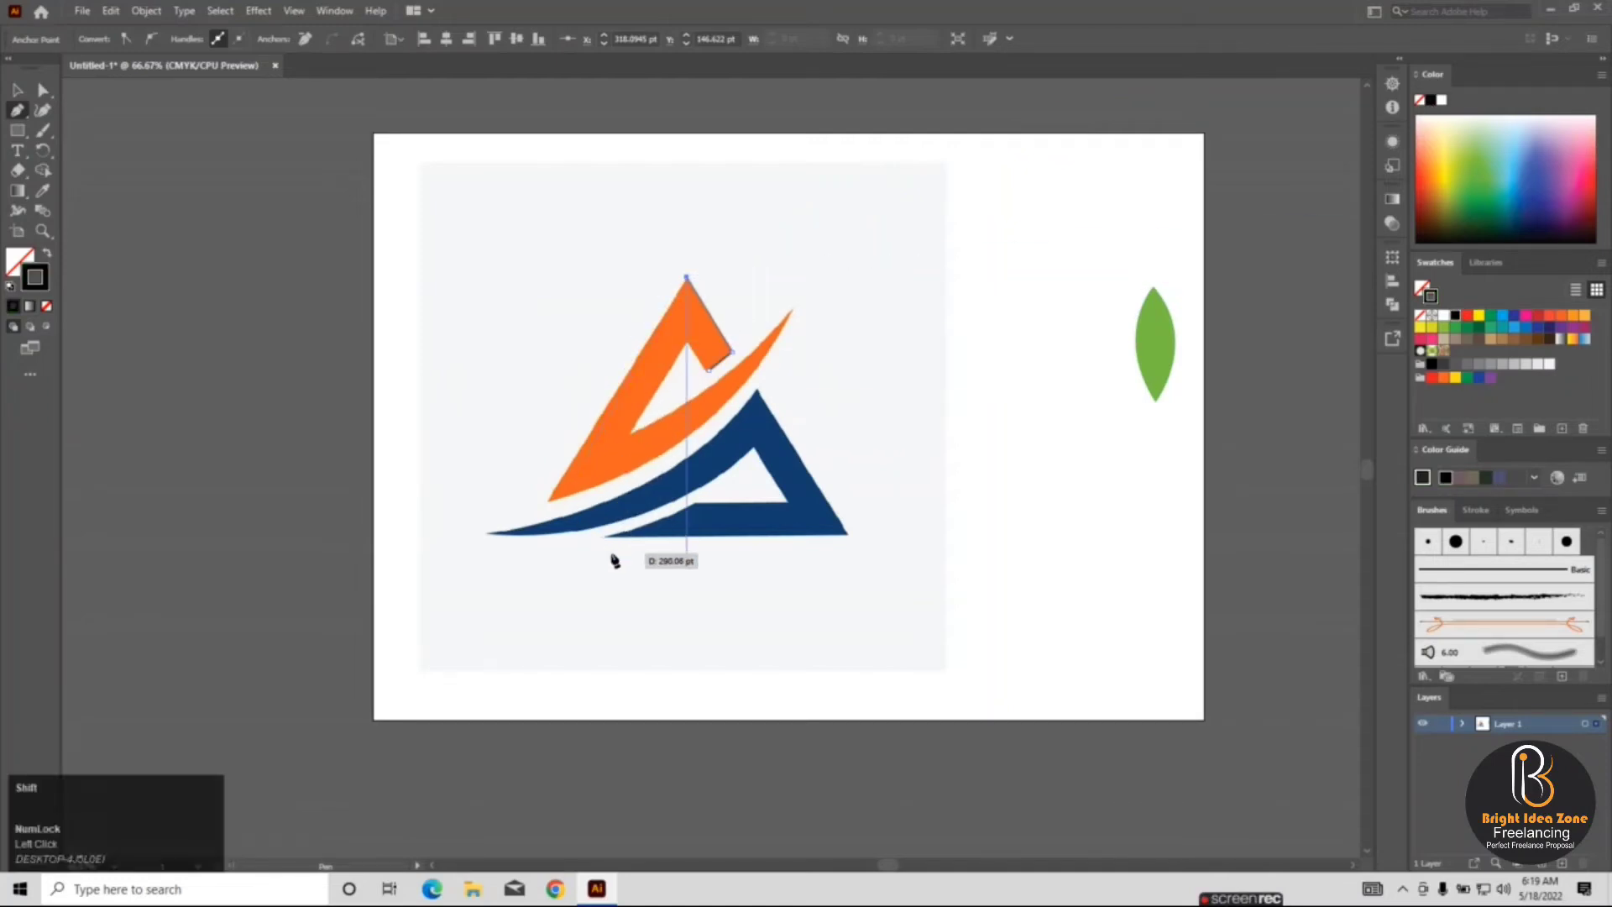
{"action": "left_click", "coordinate": [550, 501]}
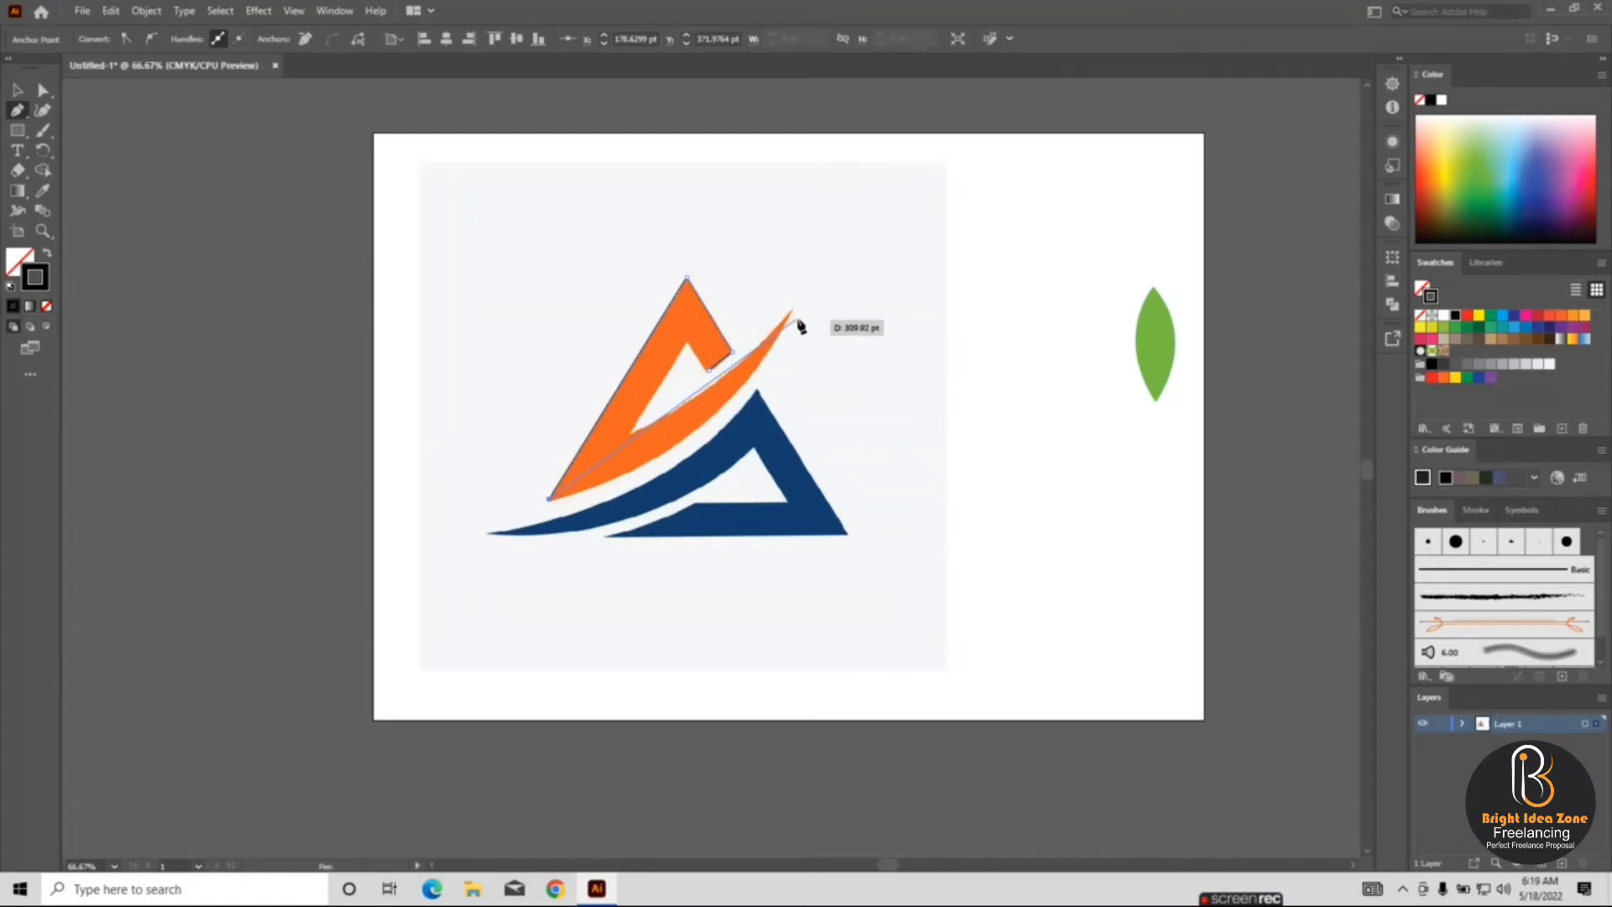
- Trace the orange shape's outer curve up to the swoosh tip and remove the outgoing direction handle there
{"action": "left_click_drag", "start_coordinate": [796, 315], "coordinate": [896, 137]}
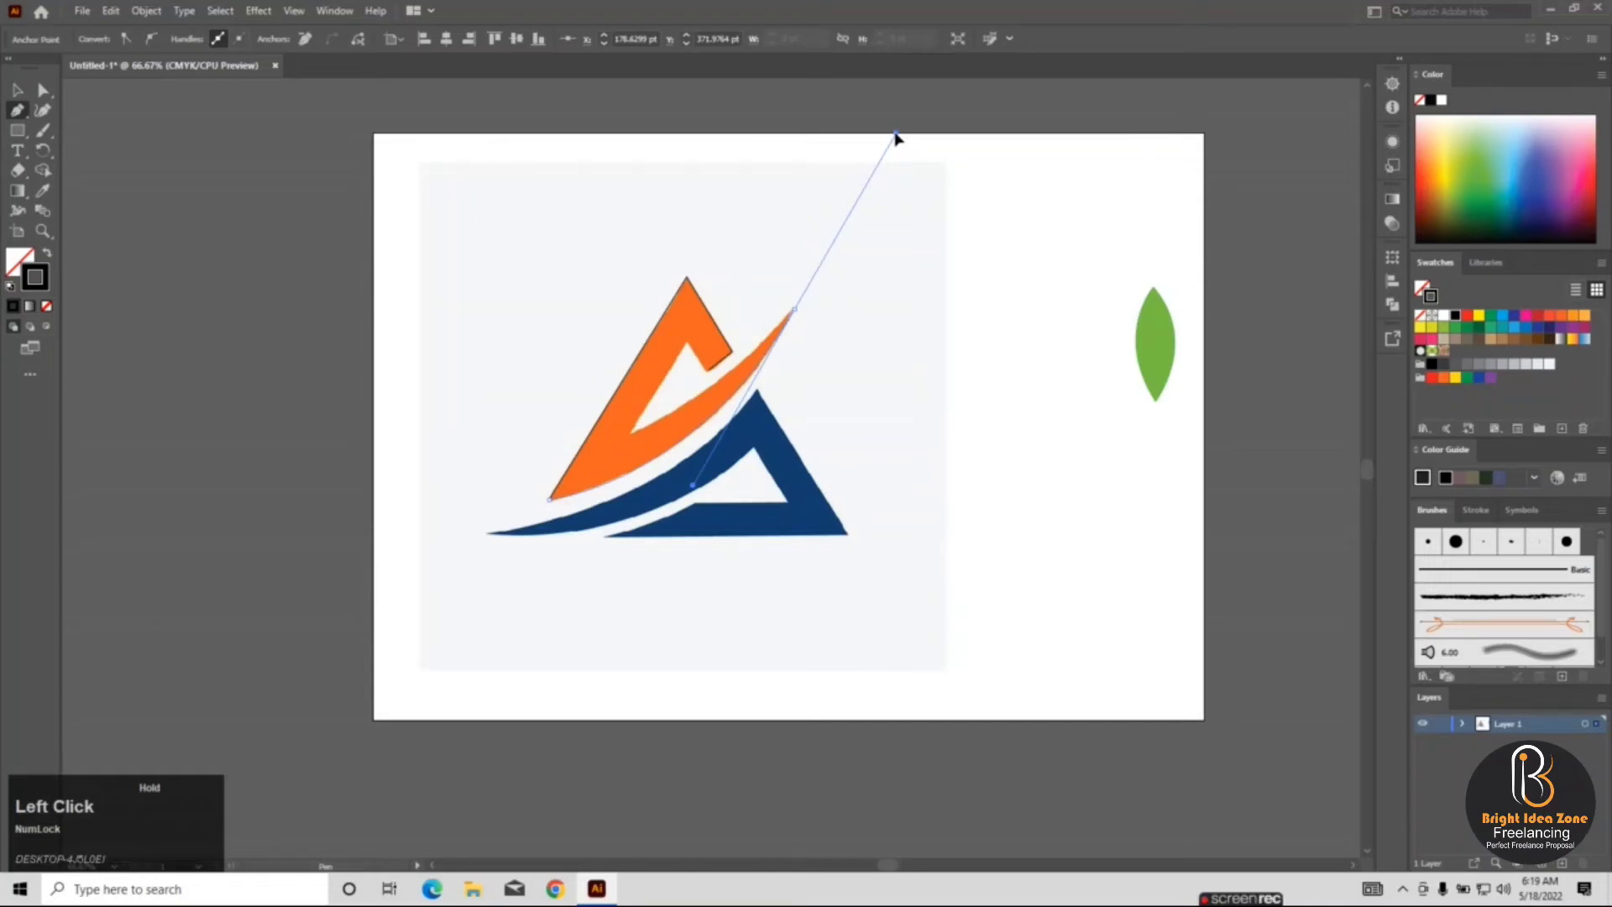
{"action": "left_click_drag", "start_coordinate": [896, 137], "coordinate": [897, 138]}
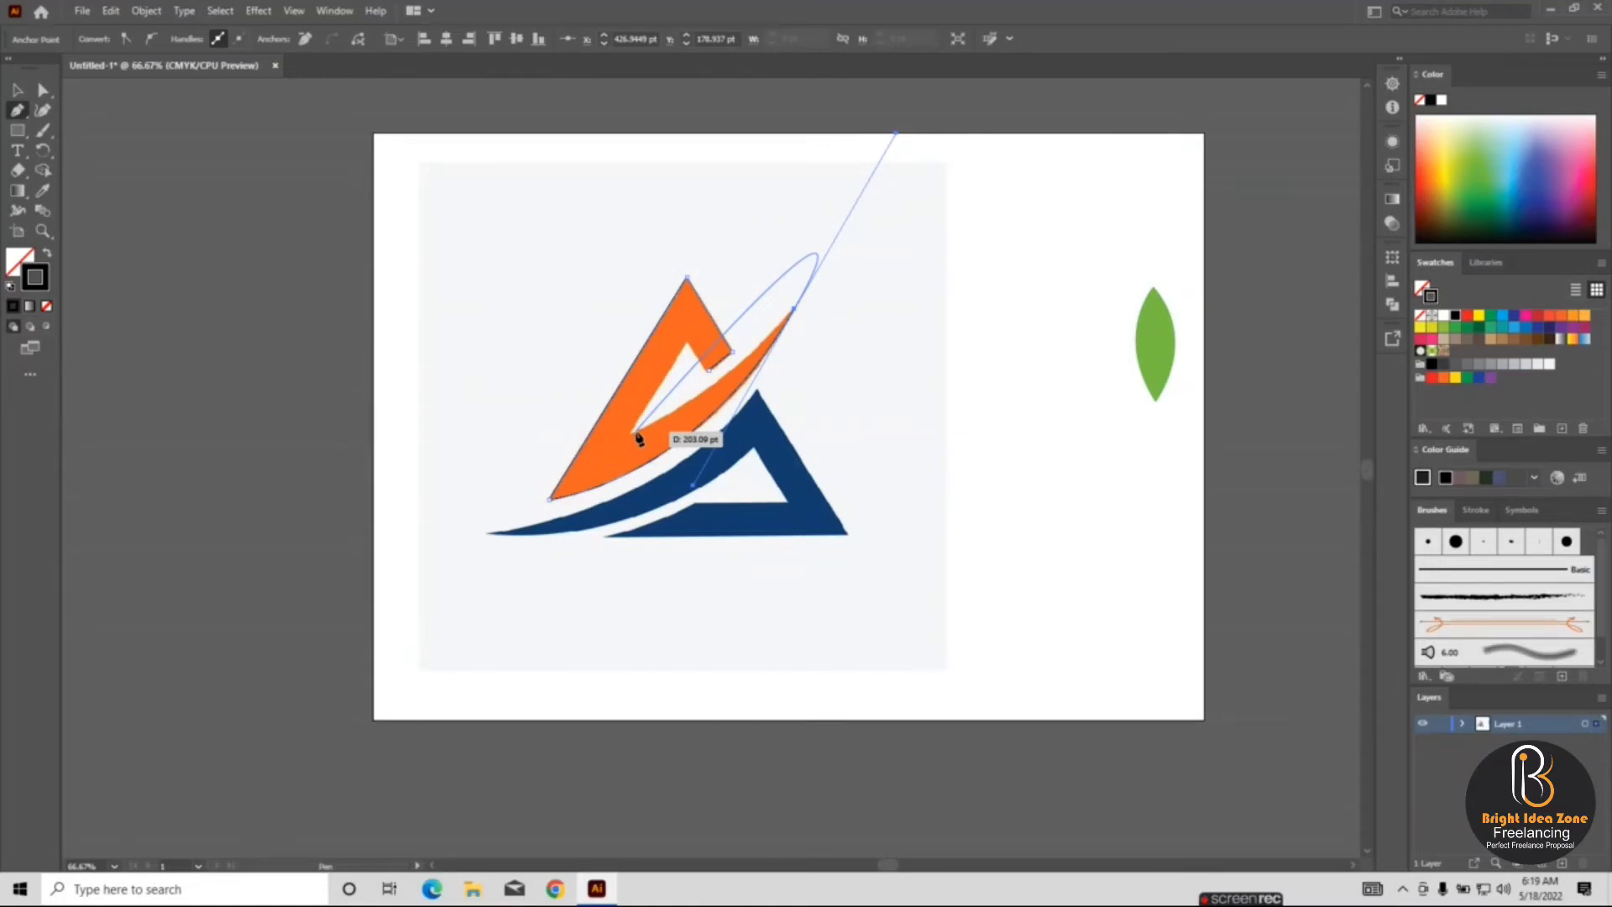
{"action": "left_click", "coordinate": [795, 311]}
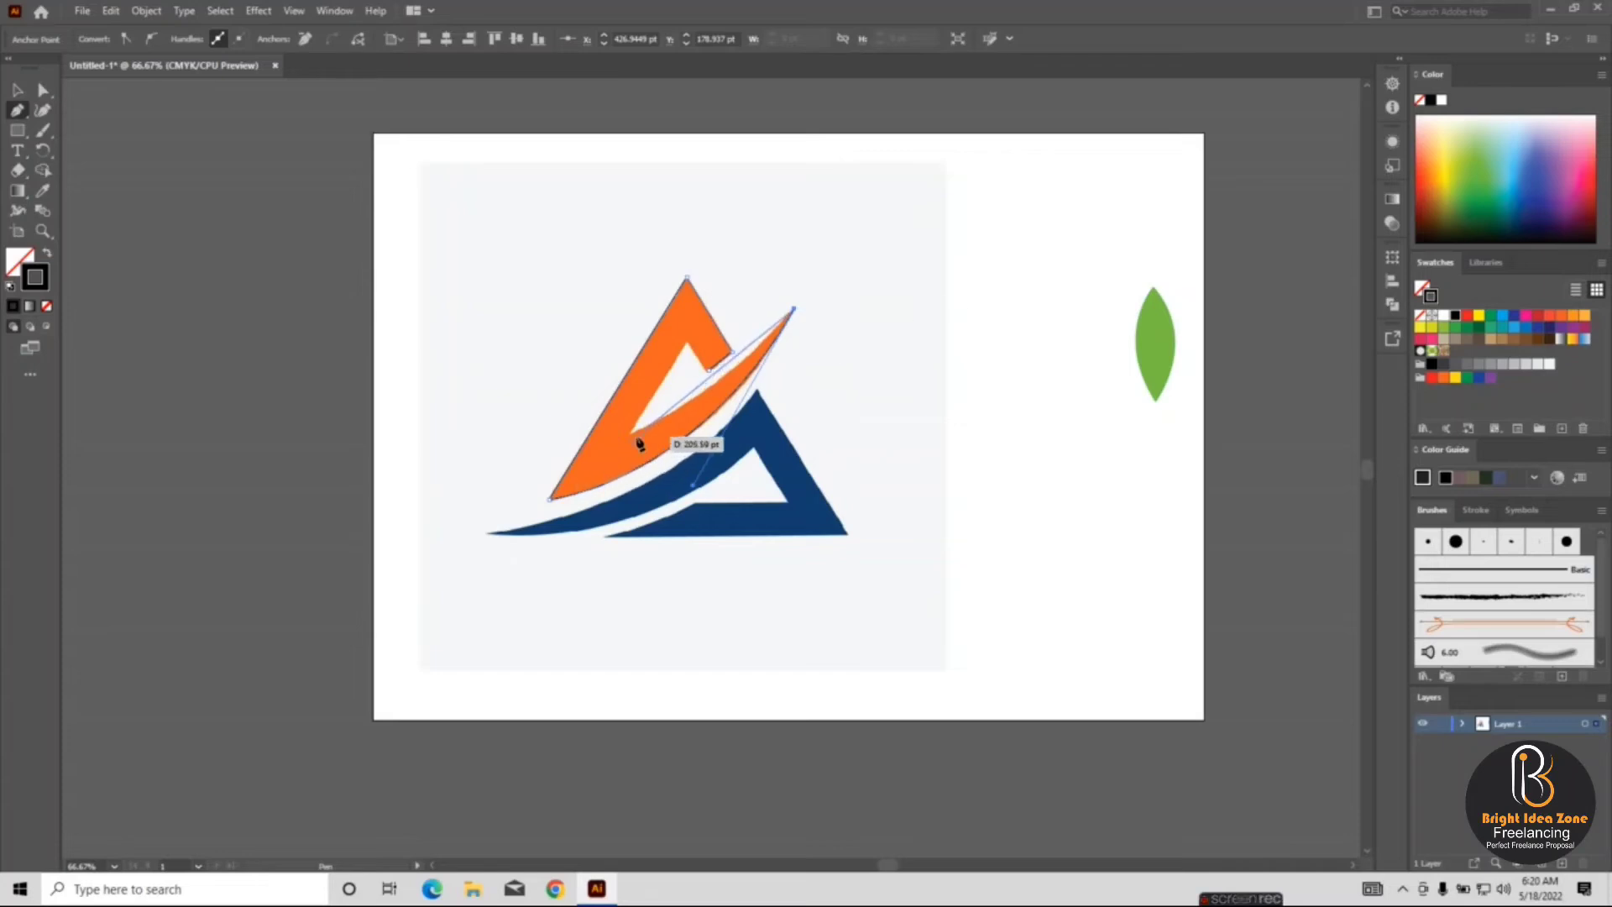
- Trace the inner curve and straight inner edges of the orange shape, close the path at its starting point, and deselect it
{"action": "left_click_drag", "start_coordinate": [636, 439], "coordinate": [587, 447]}
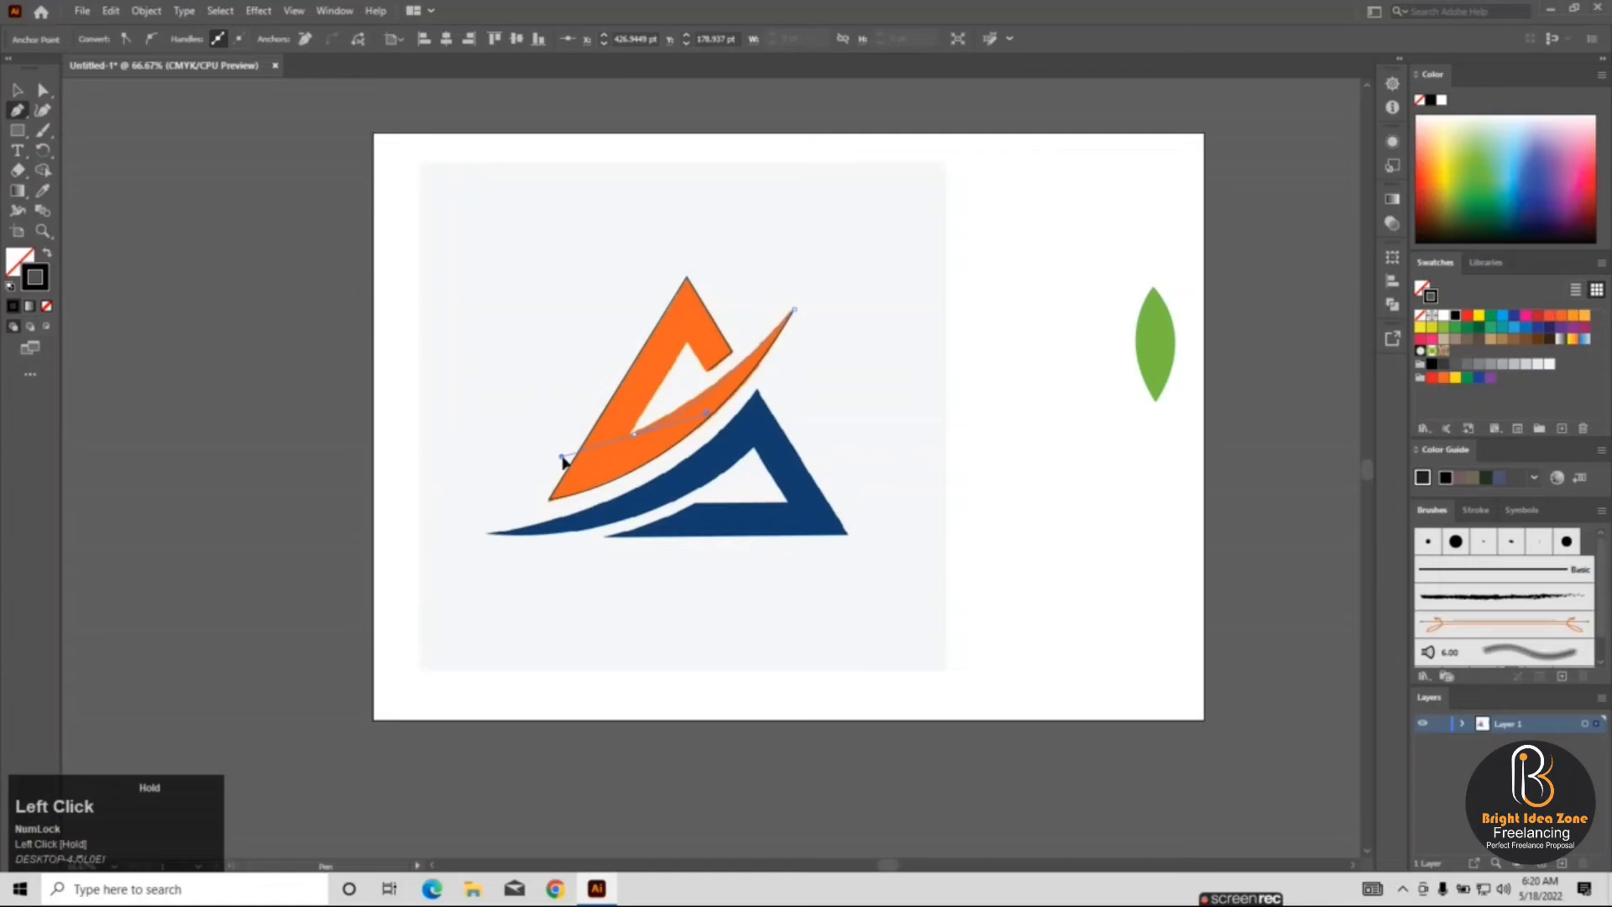
{"action": "left_click_drag", "start_coordinate": [569, 457], "coordinate": [569, 457]}
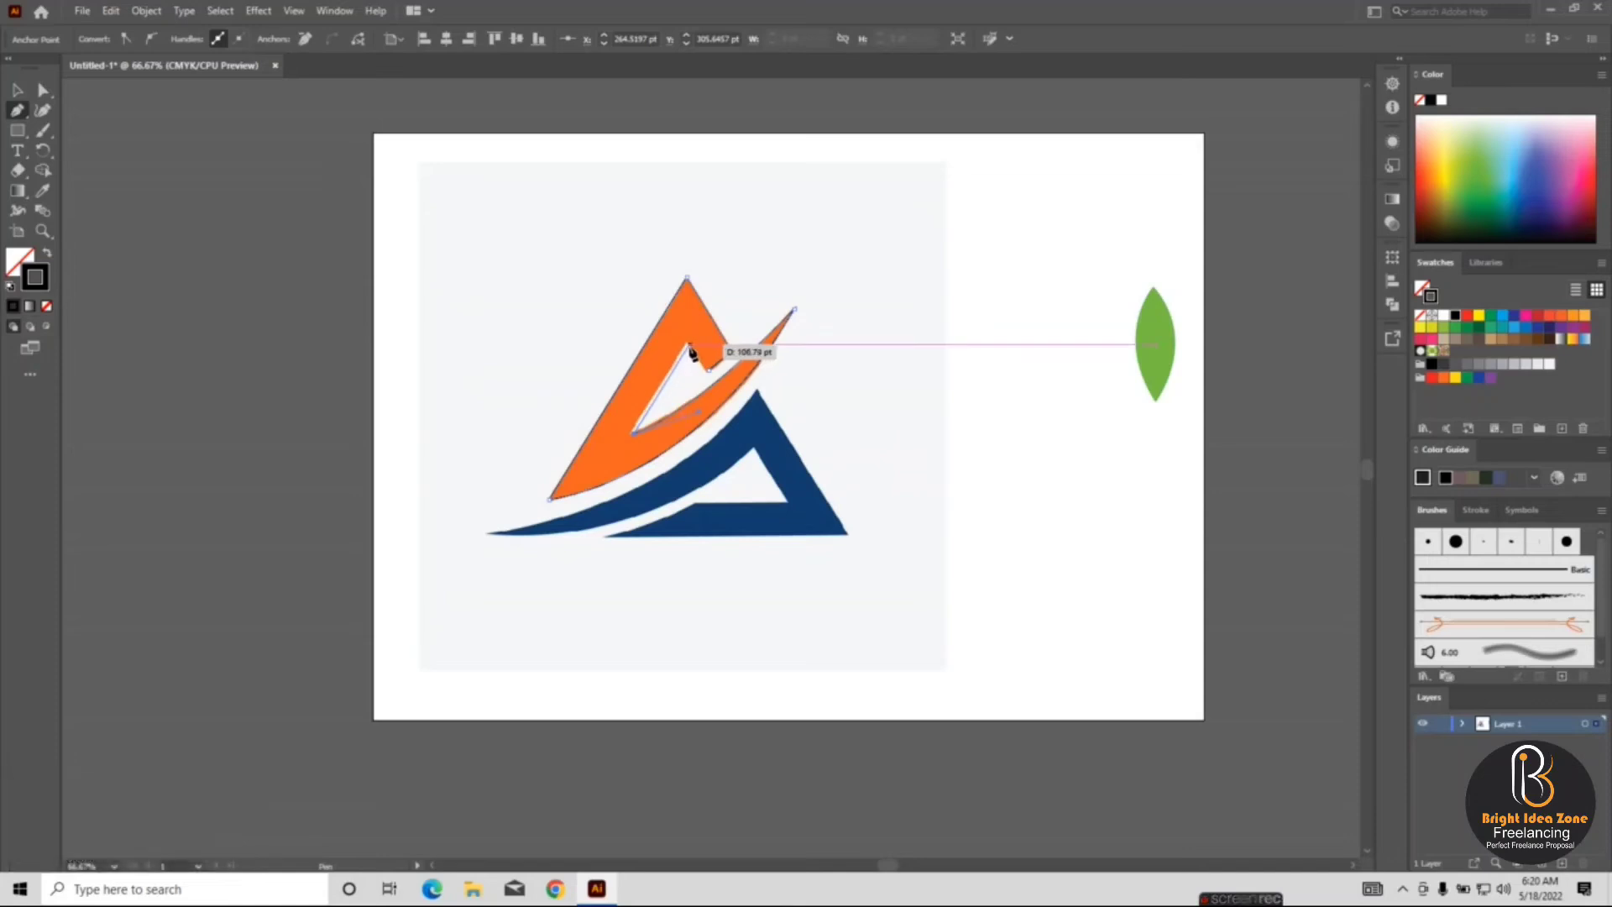
{"action": "left_click", "coordinate": [688, 345]}
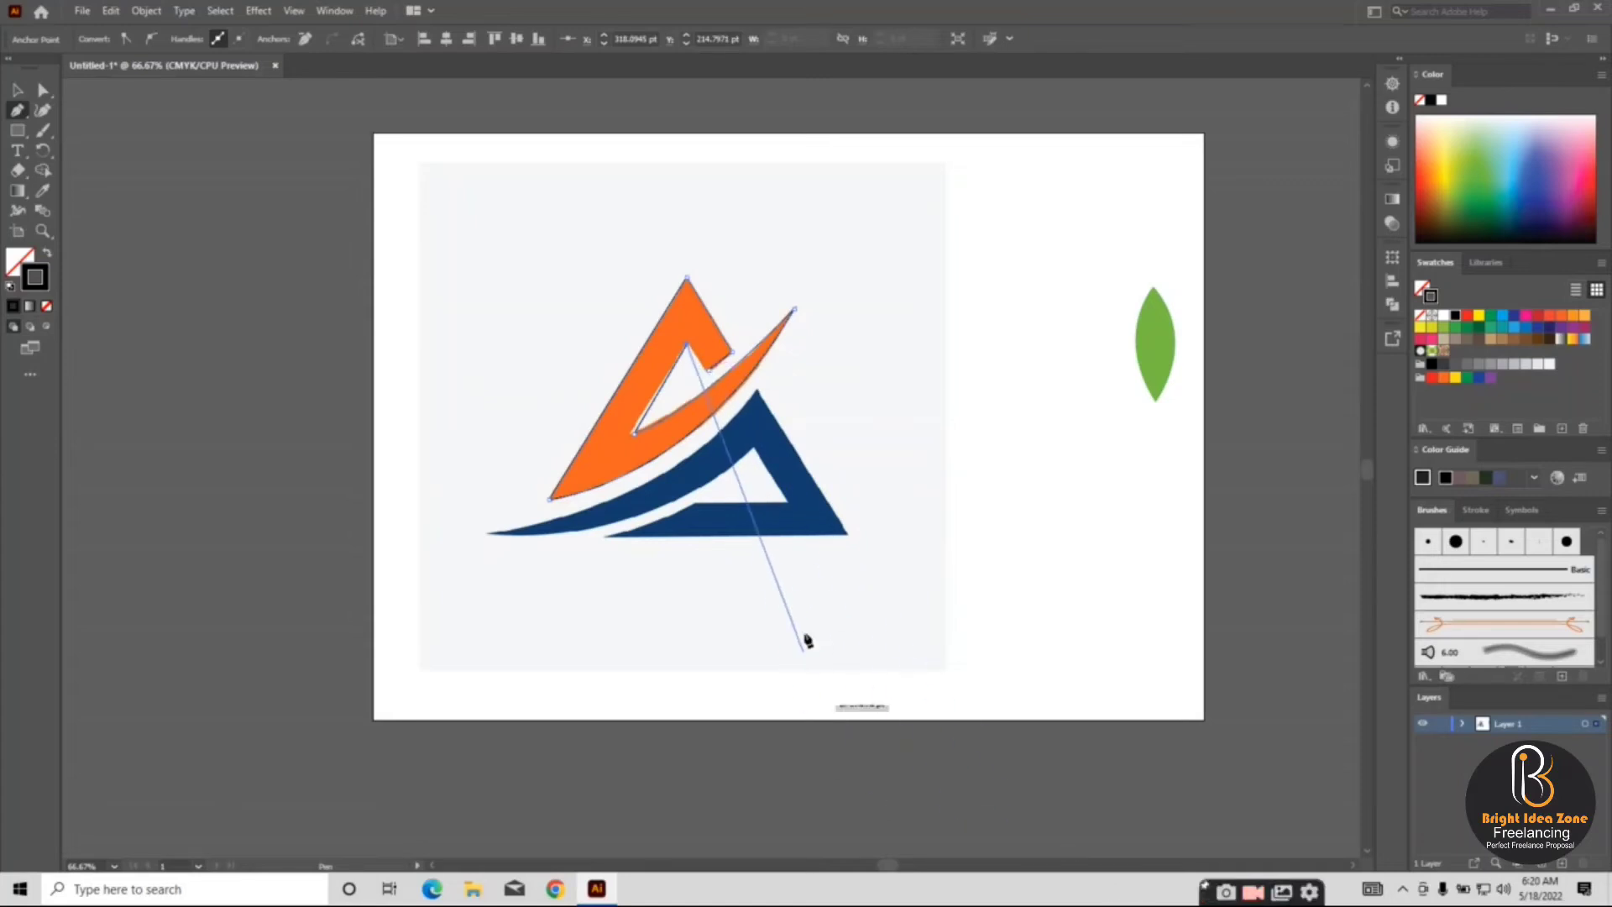
{"action": "left_click", "coordinate": [709, 373]}
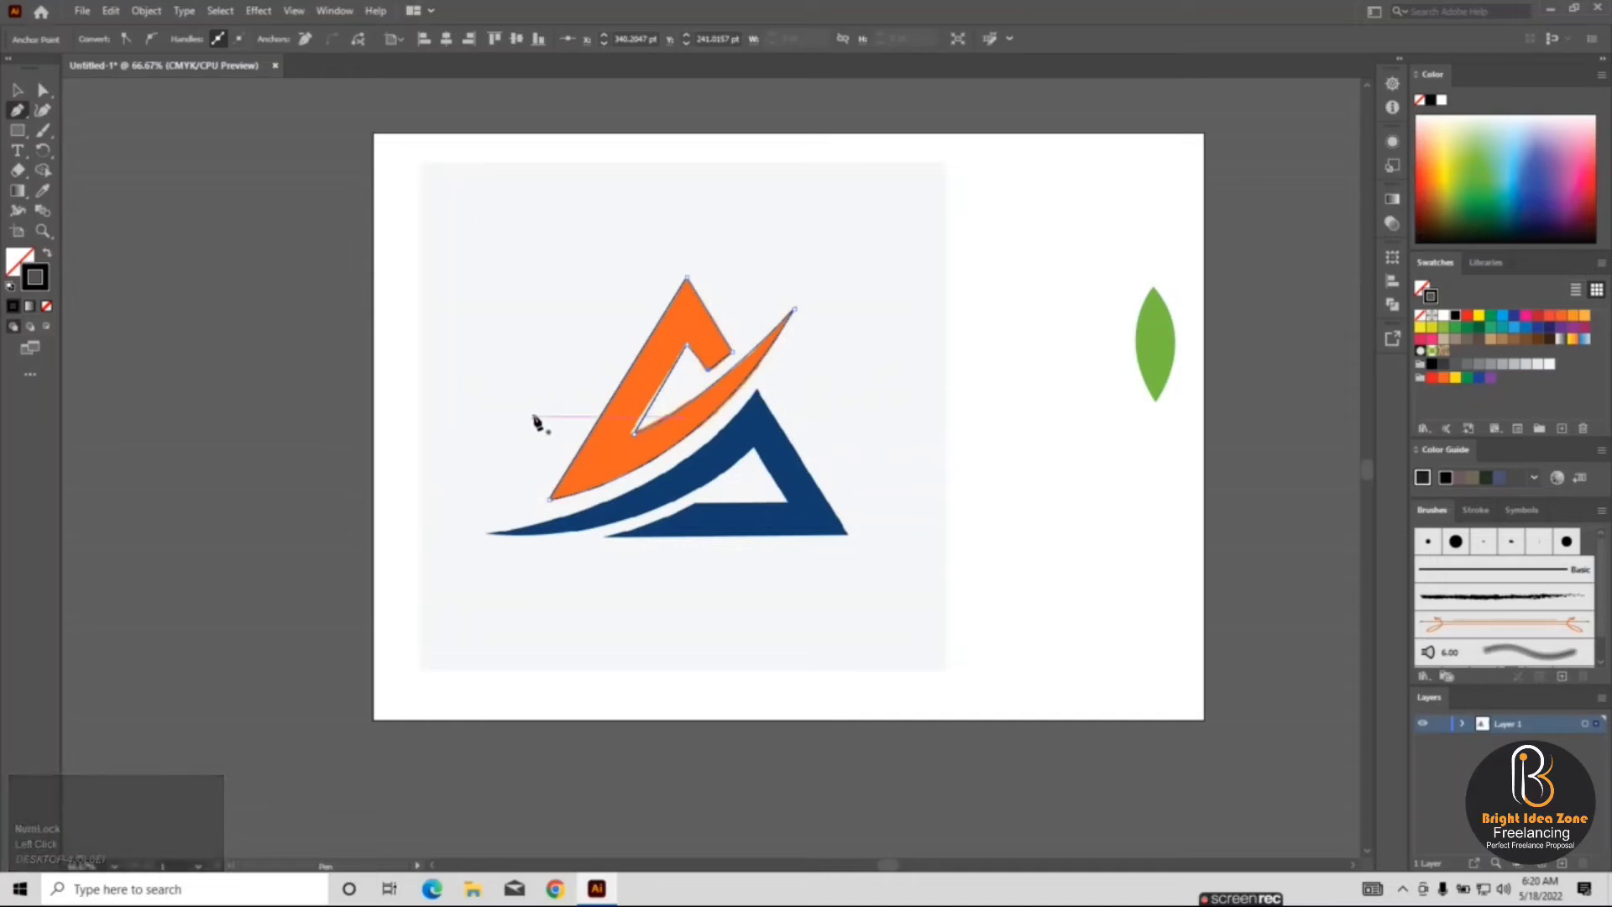
{"action": "left_click", "coordinate": [17, 90]}
{"action": "left_click", "coordinate": [685, 299]}
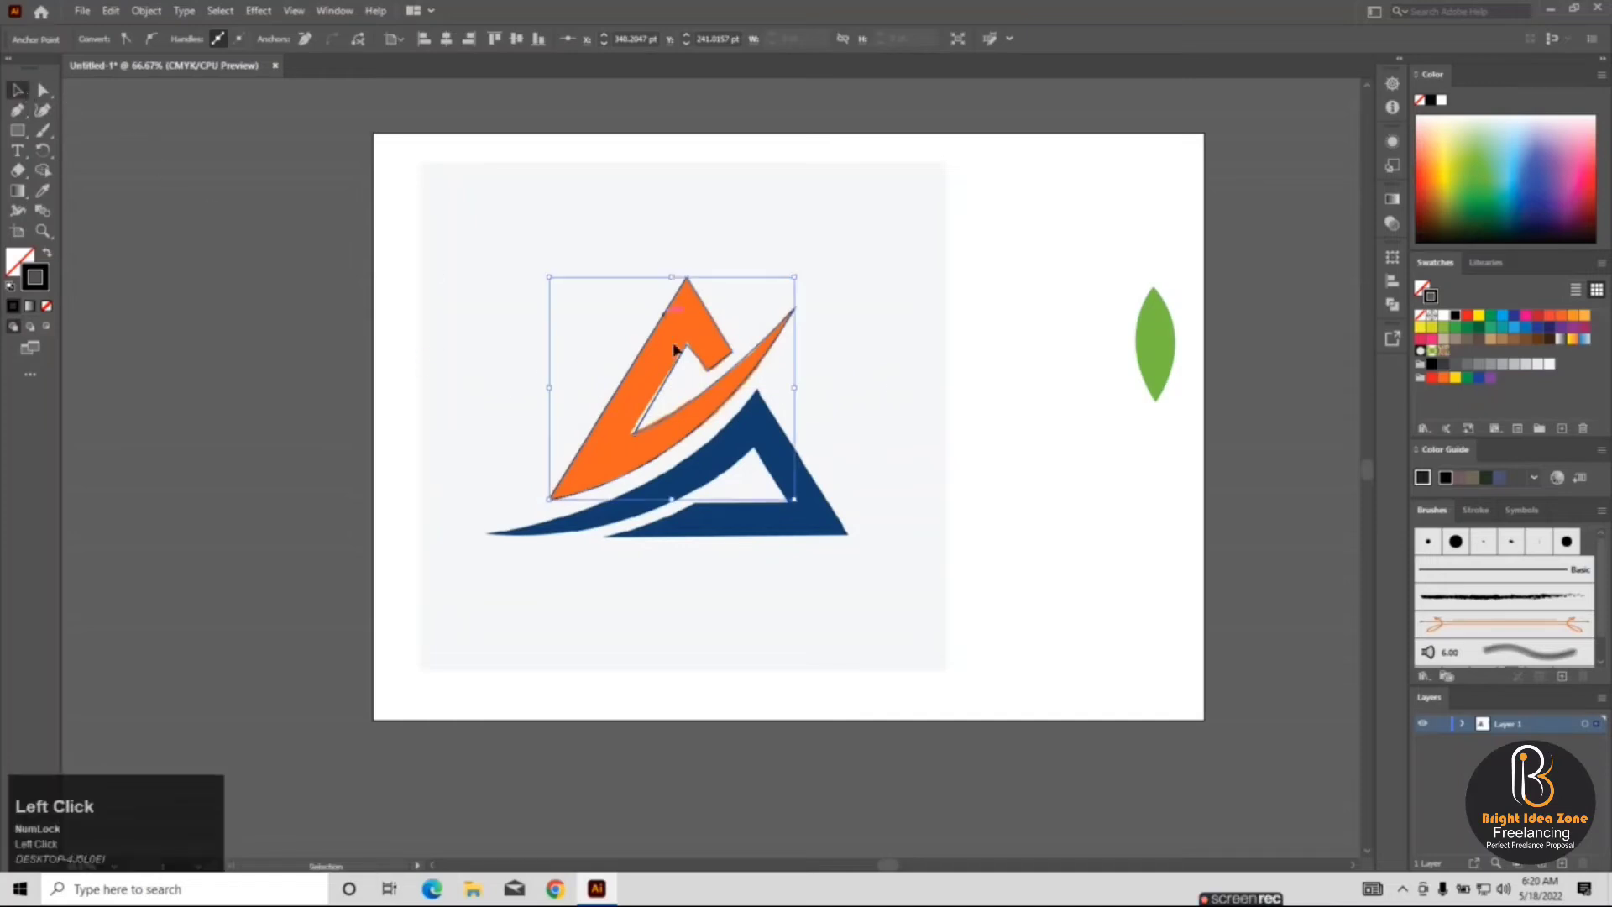
{"action": "left_click", "coordinate": [863, 446]}
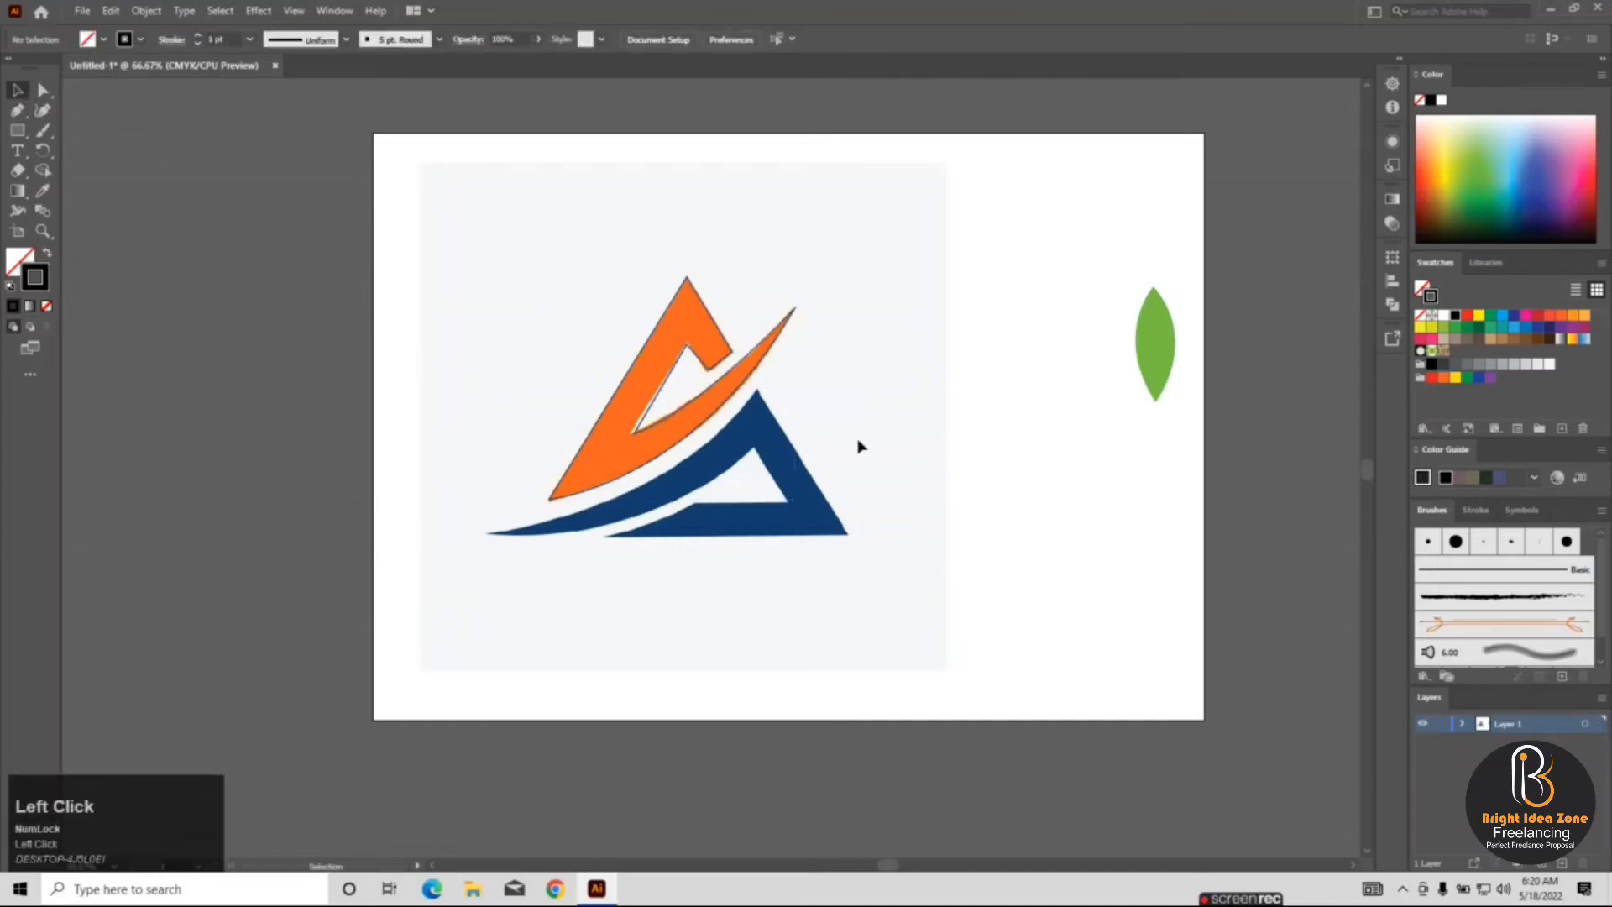
- Start tracing the blue shape with the Pen tool from its inner lower-left corner, curve to the pointed base tip, and remove the outgoing handle
{"action": "left_click", "coordinate": [16, 110]}
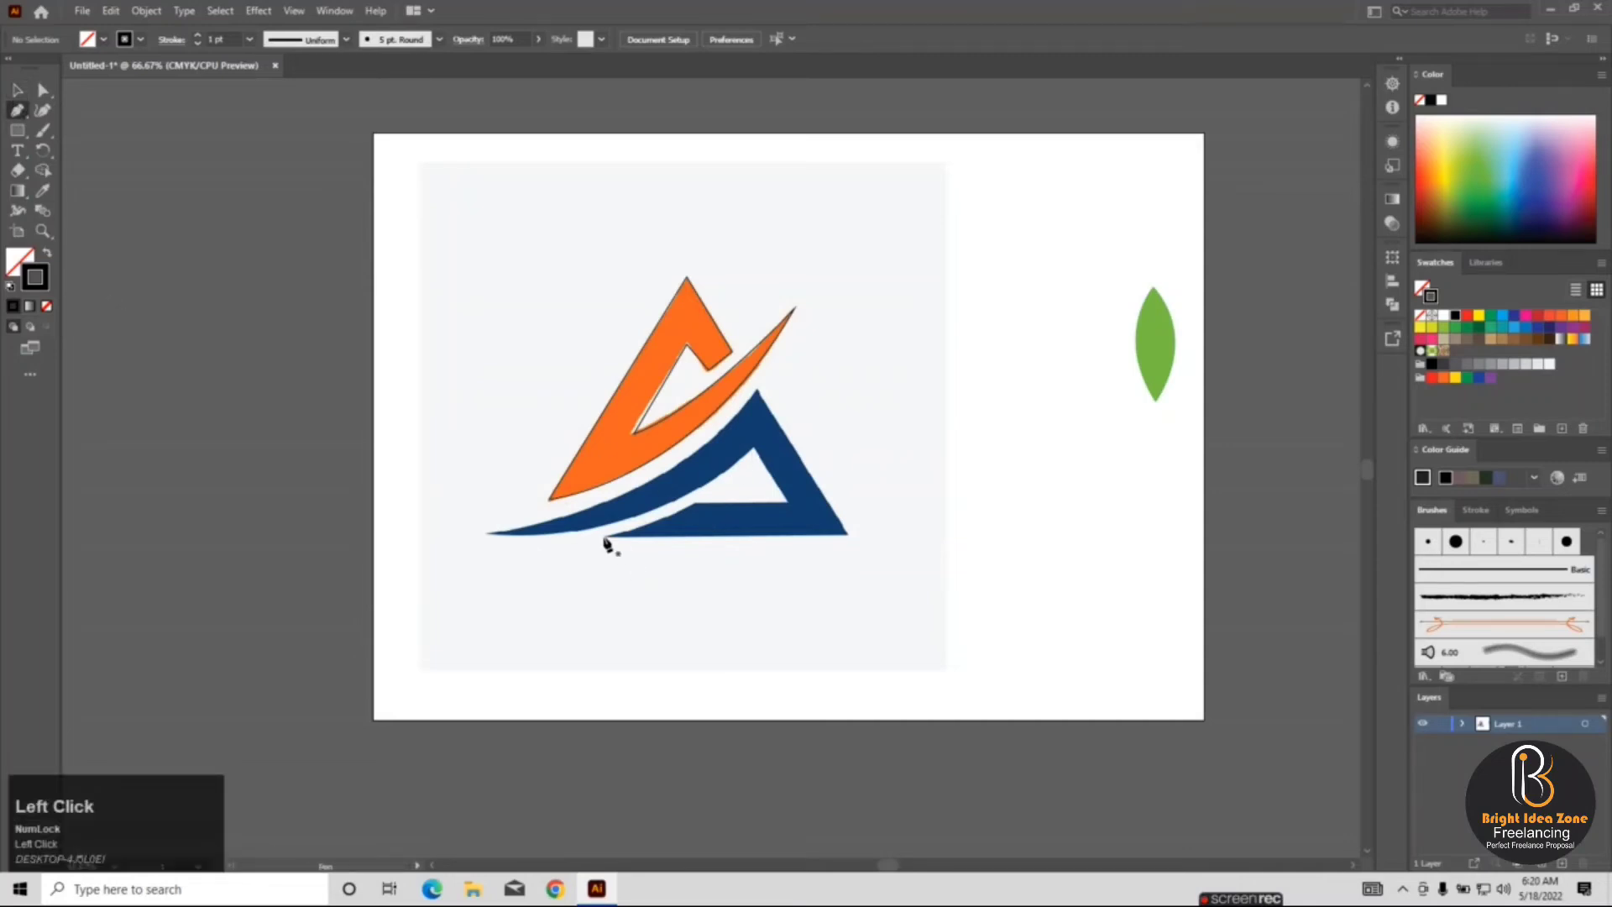
{"action": "left_click", "coordinate": [694, 506]}
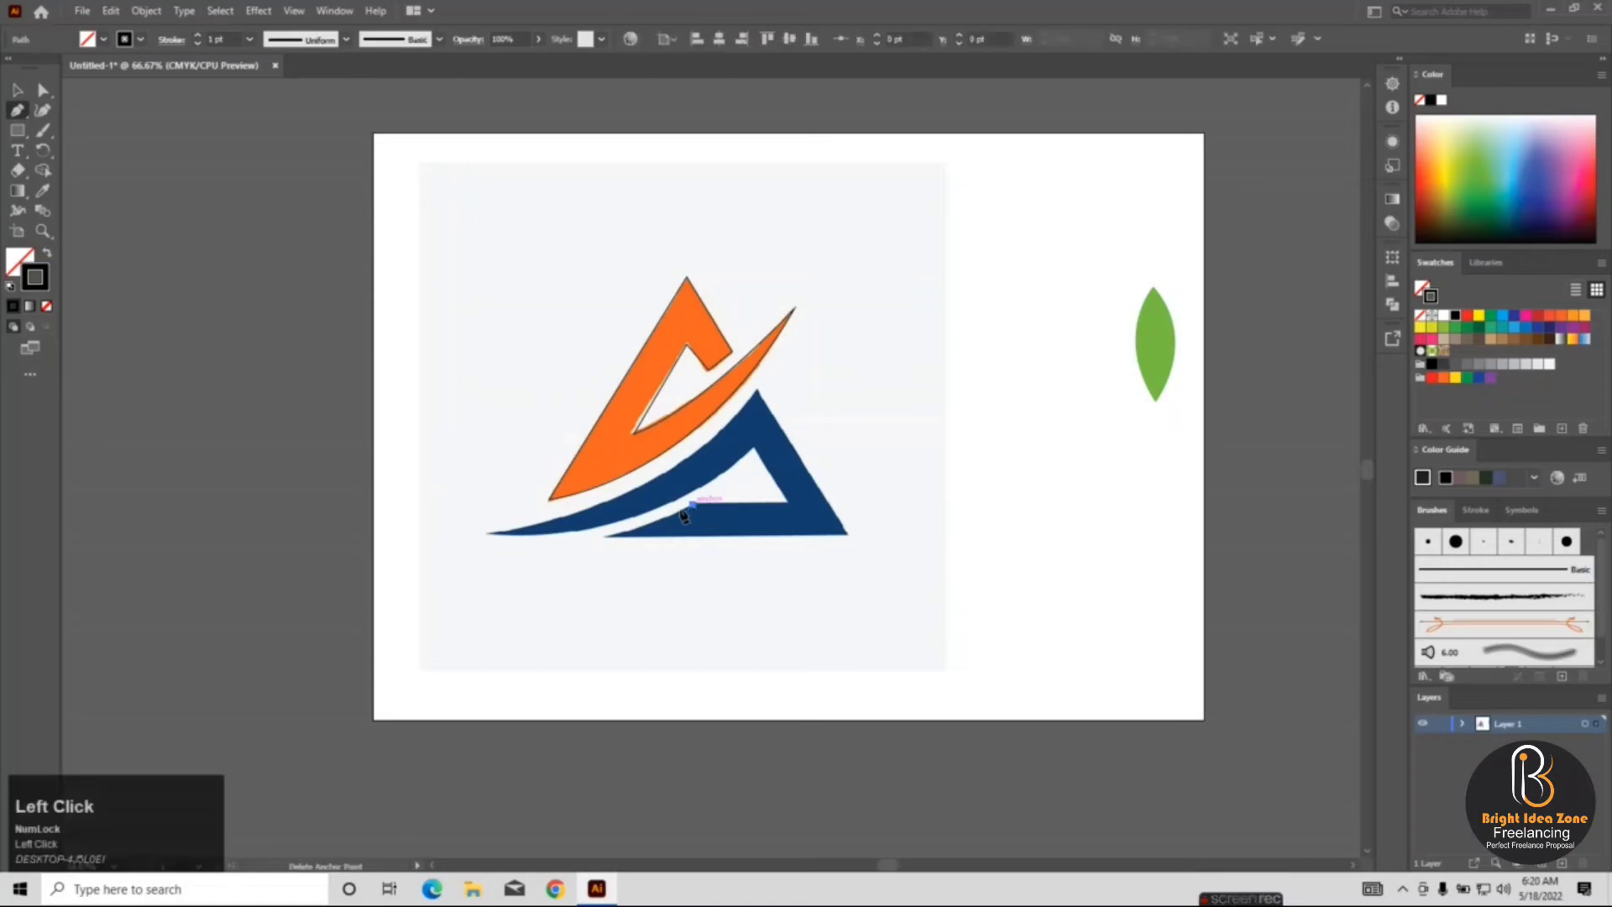
{"action": "left_click", "coordinate": [608, 543]}
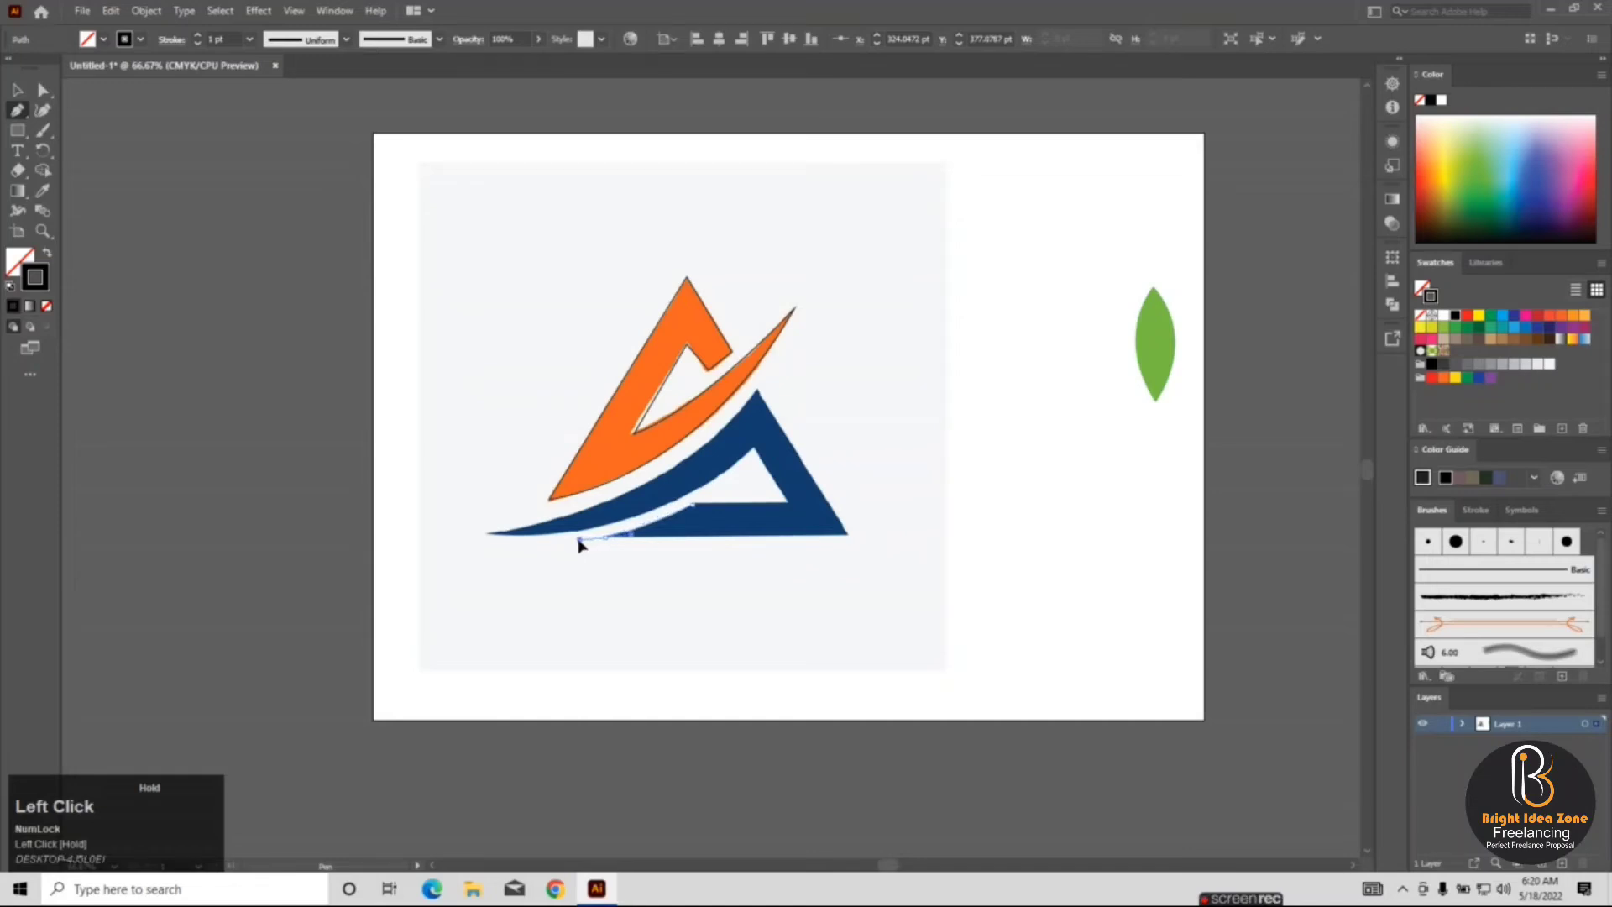
{"action": "left_click", "coordinate": [579, 544]}
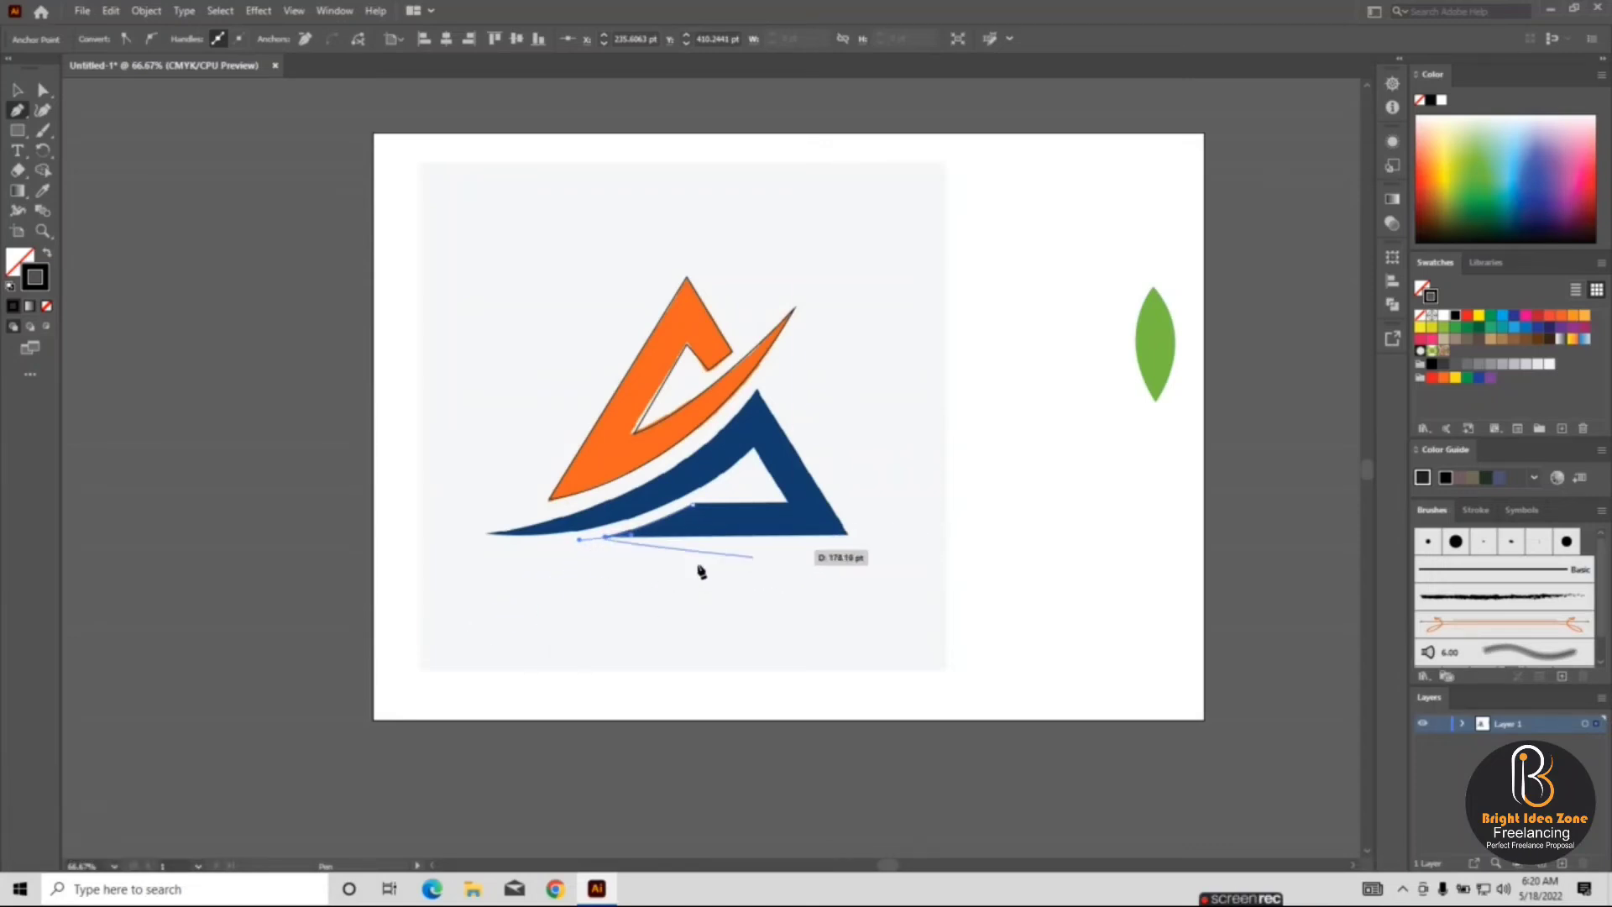
{"action": "left_click", "coordinate": [607, 541]}
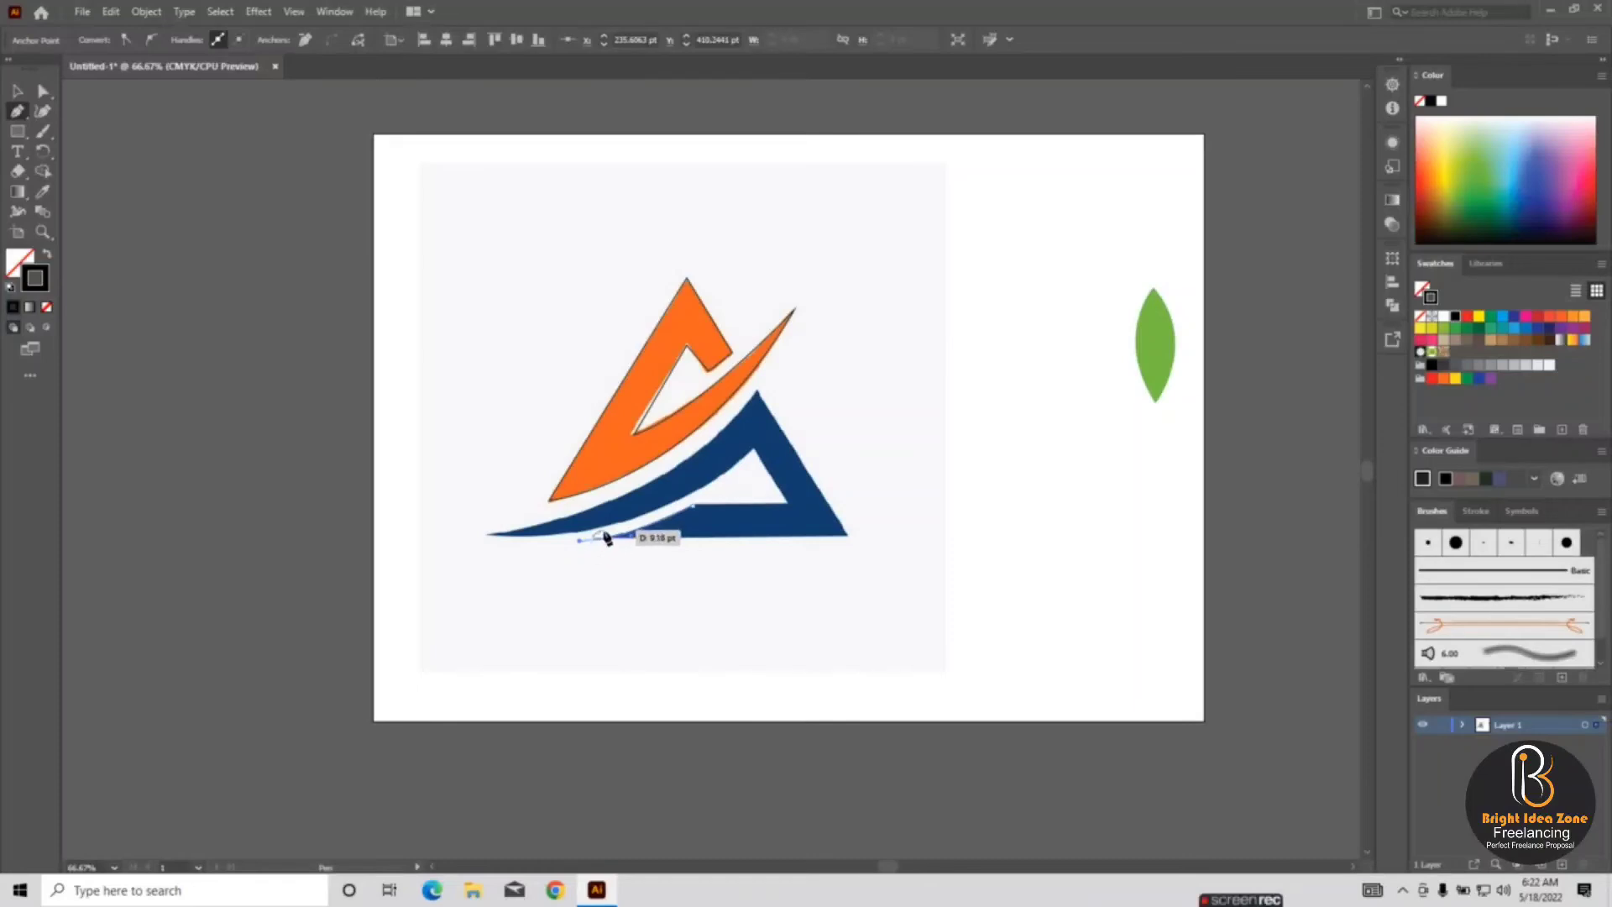
{"action": "left_click_drag", "start_coordinate": [606, 538], "coordinate": [611, 530]}
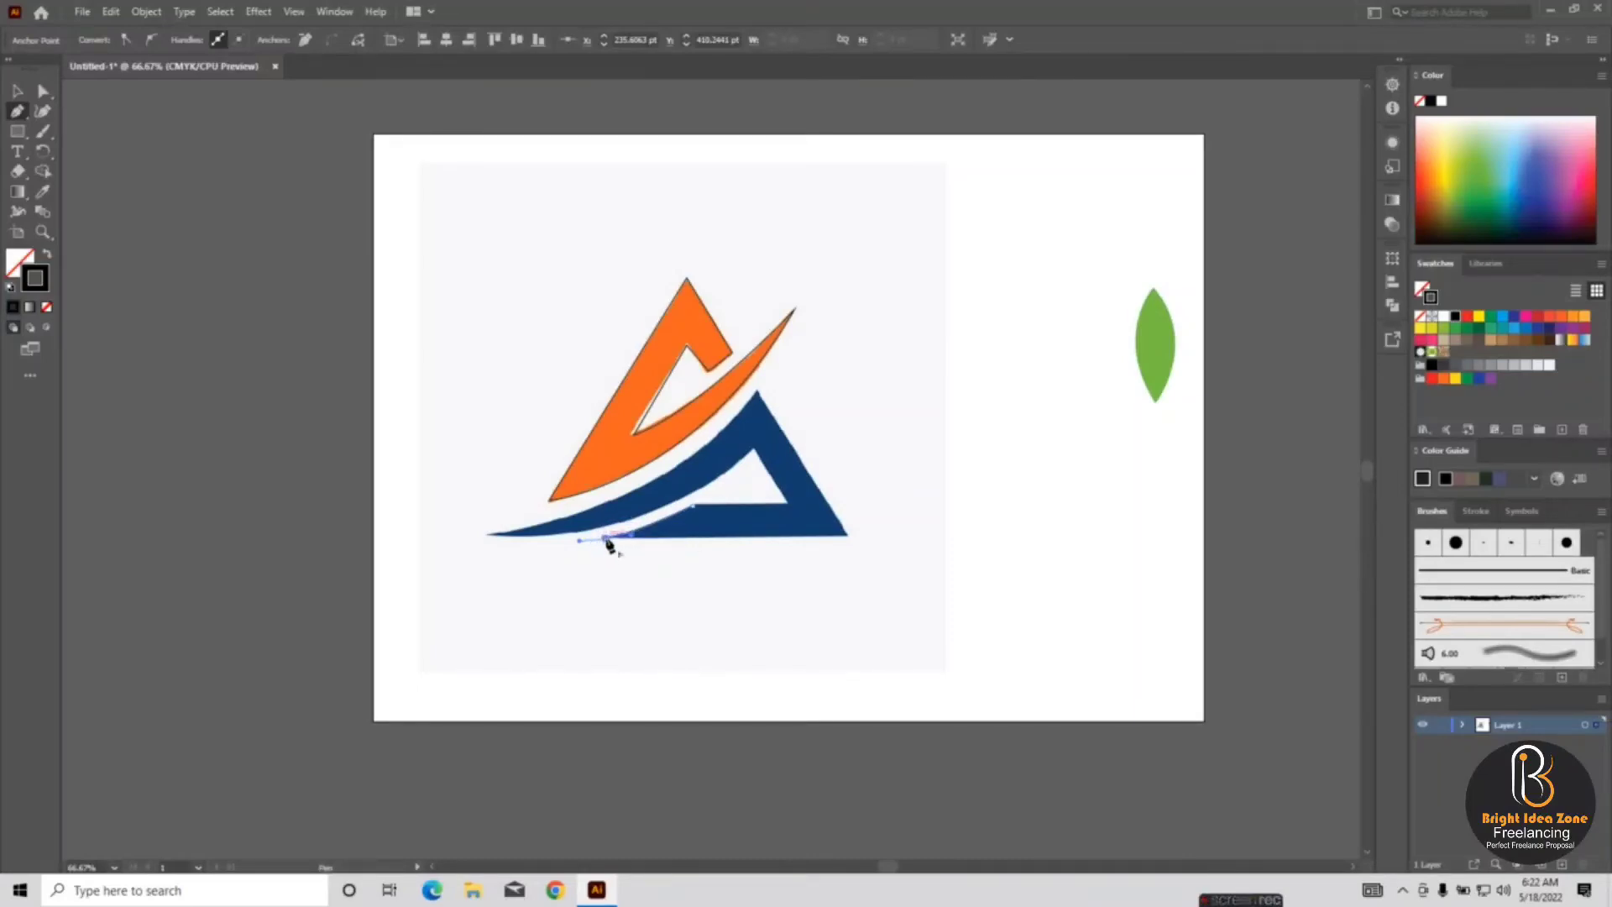
- Trace the blue shape's straight base to its lower right corner and its slanted edge up to the apex, leaving no outgoing handle there
{"action": "left_click_drag", "start_coordinate": [608, 540], "coordinate": [850, 542]}
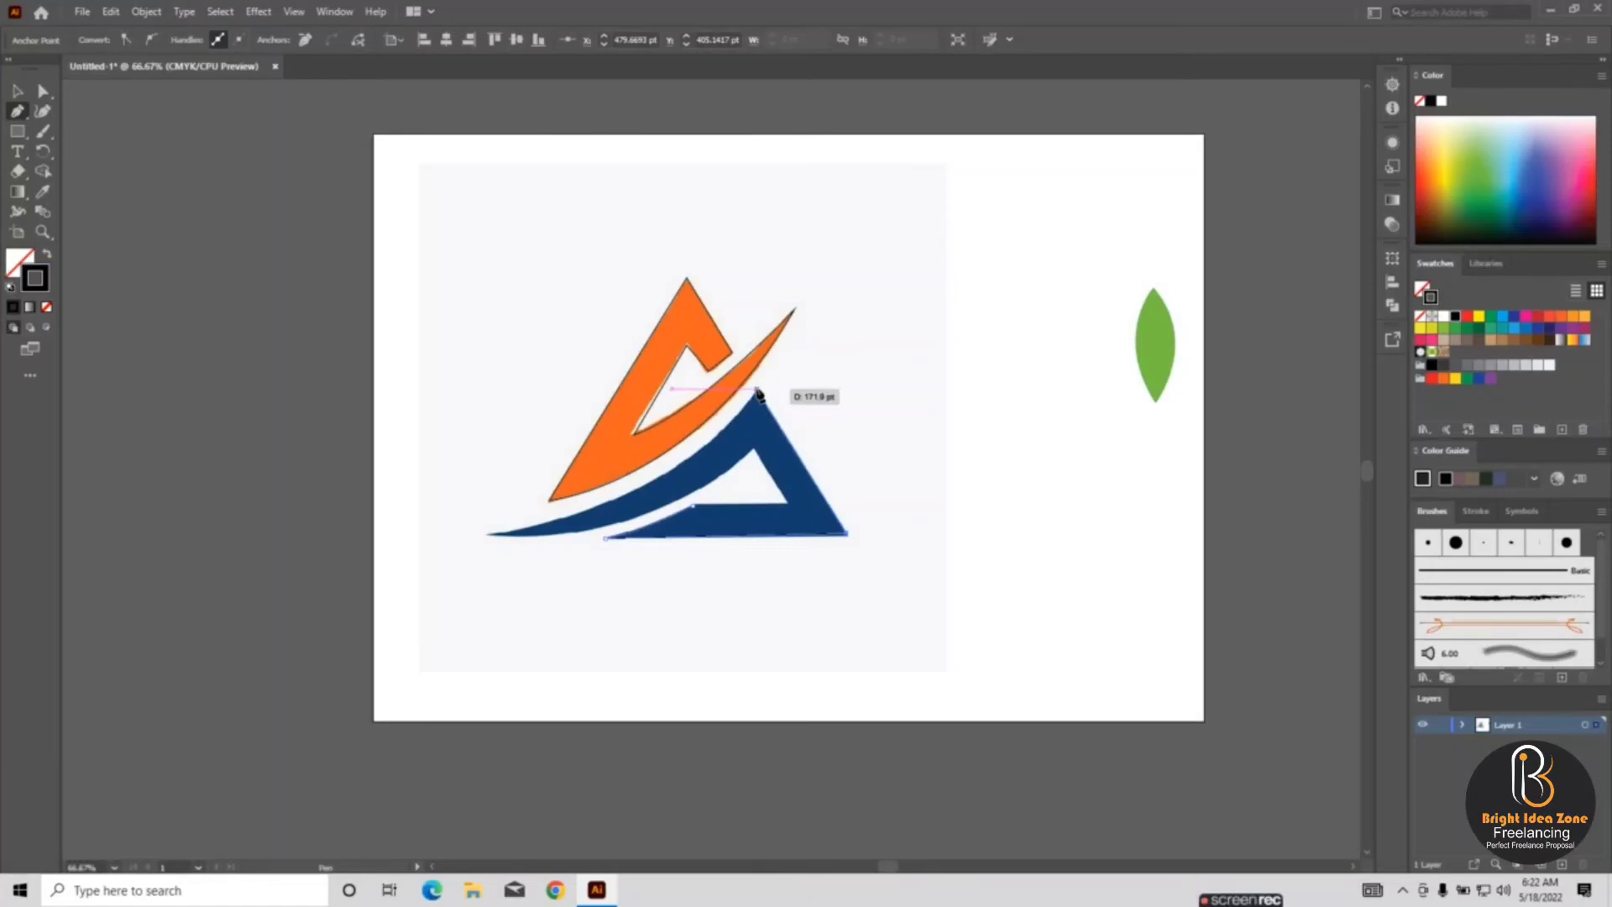
{"action": "mouse_move", "coordinate": [759, 395]}
{"action": "left_mouse_down"}
{"action": "mouse_move", "coordinate": [773, 361]}
{"action": "mouse_move", "coordinate": [755, 461]}
{"action": "mouse_move", "coordinate": [758, 391]}
{"action": "left_mouse_up"}
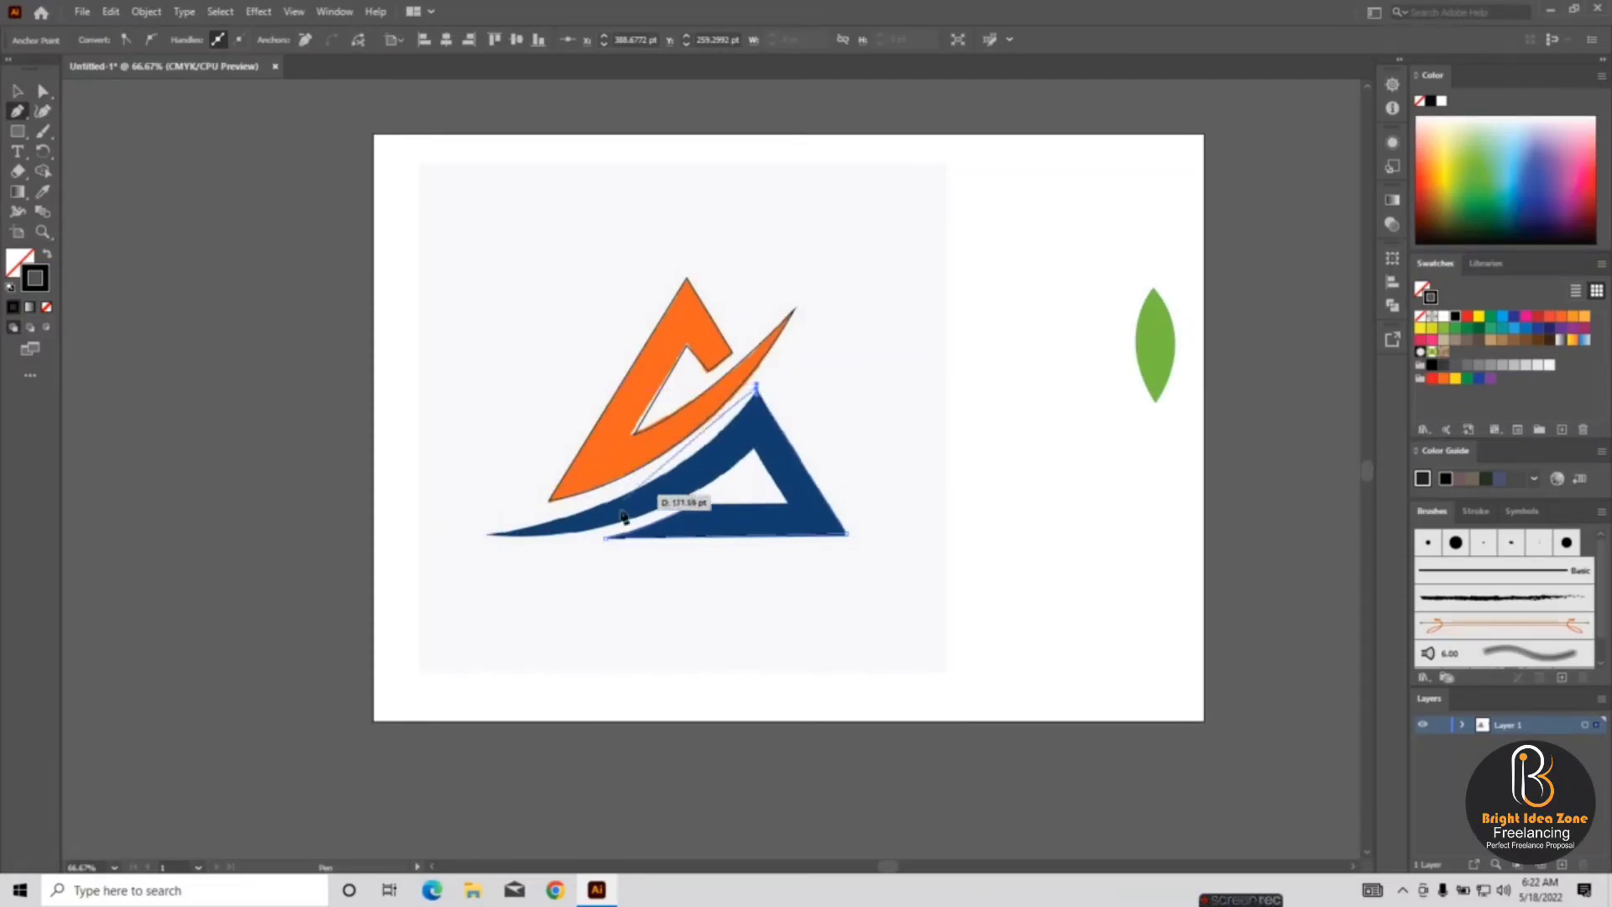
{"action": "left_click", "coordinate": [758, 391]}
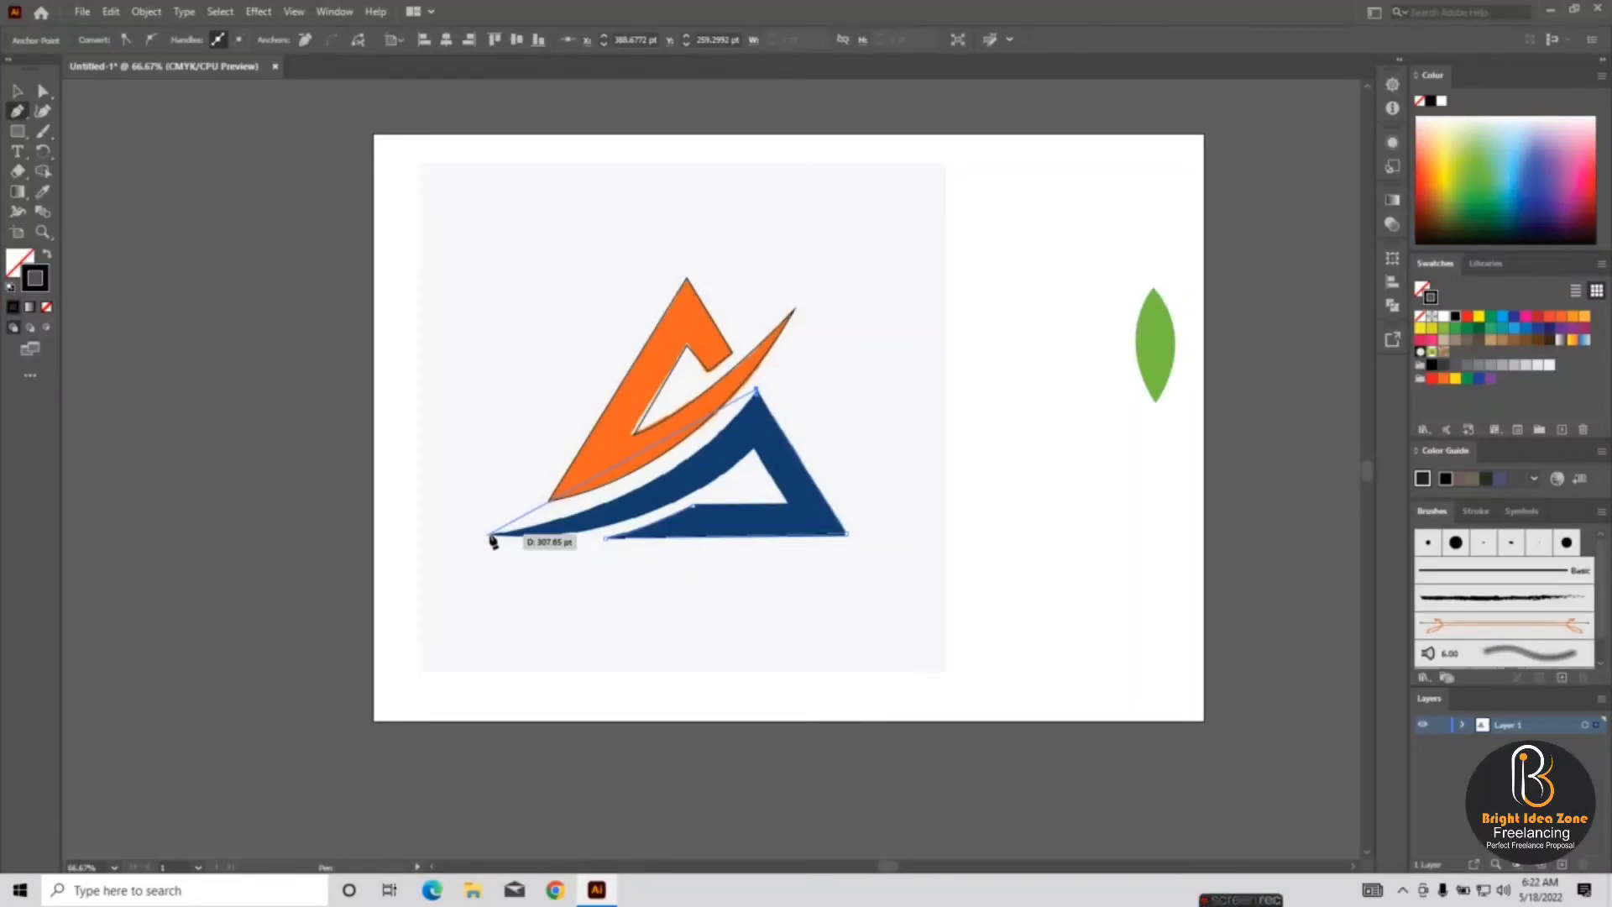
- Trace the blue shape's outer curve from the apex down to the far left swoosh tip and remove the outgoing direction handle
{"action": "left_click", "coordinate": [492, 538]}
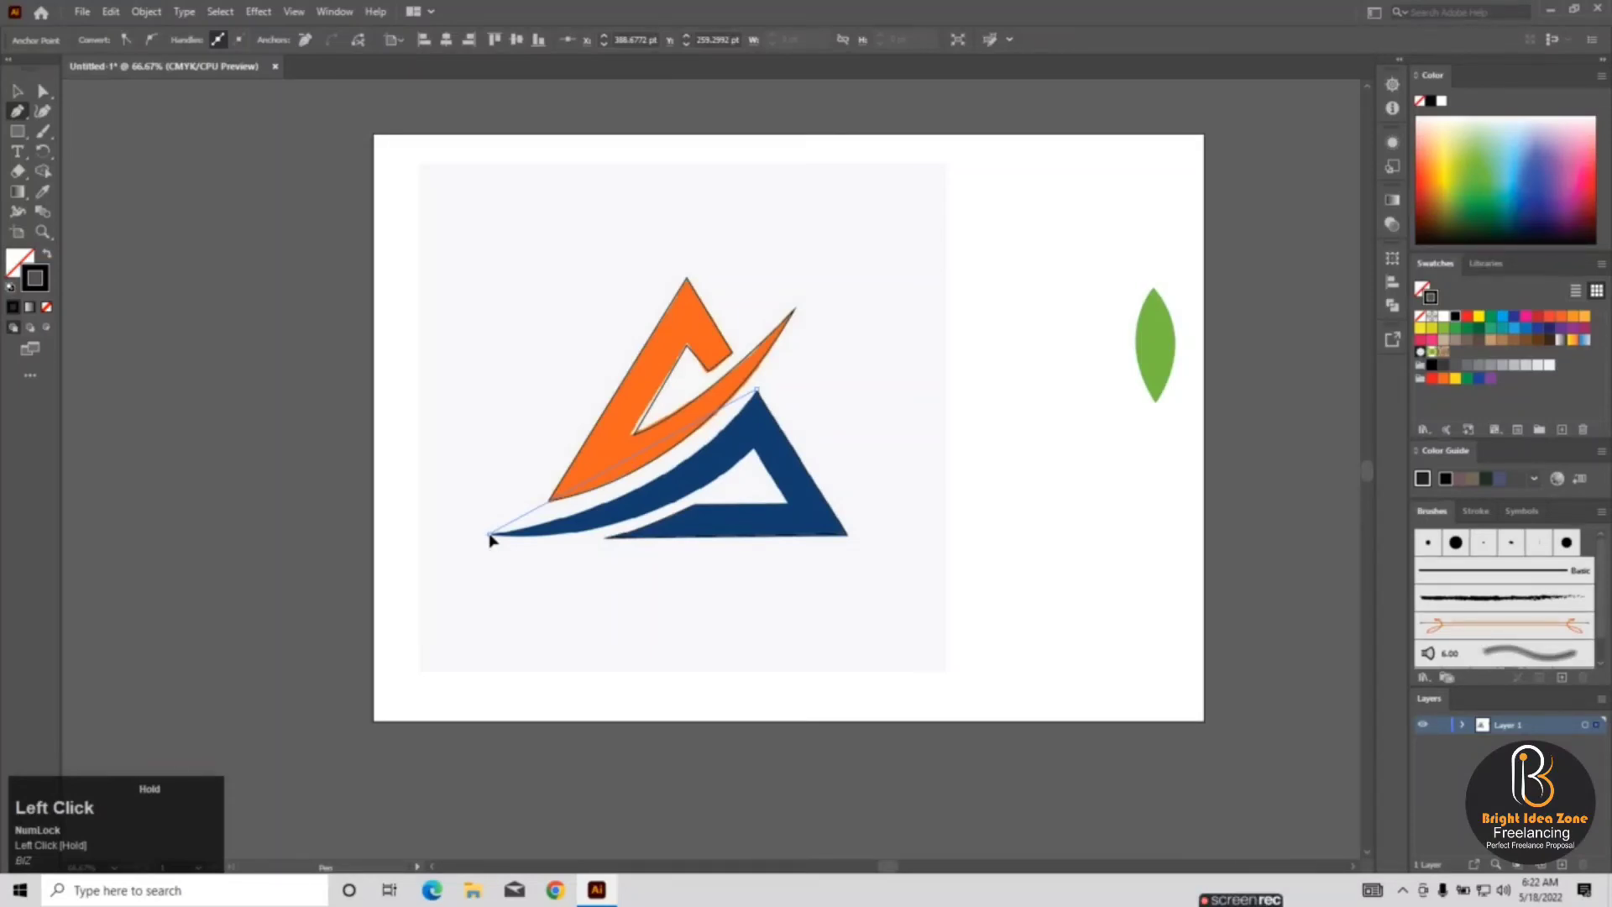
{"action": "left_click_drag", "start_coordinate": [492, 539], "coordinate": [309, 556]}
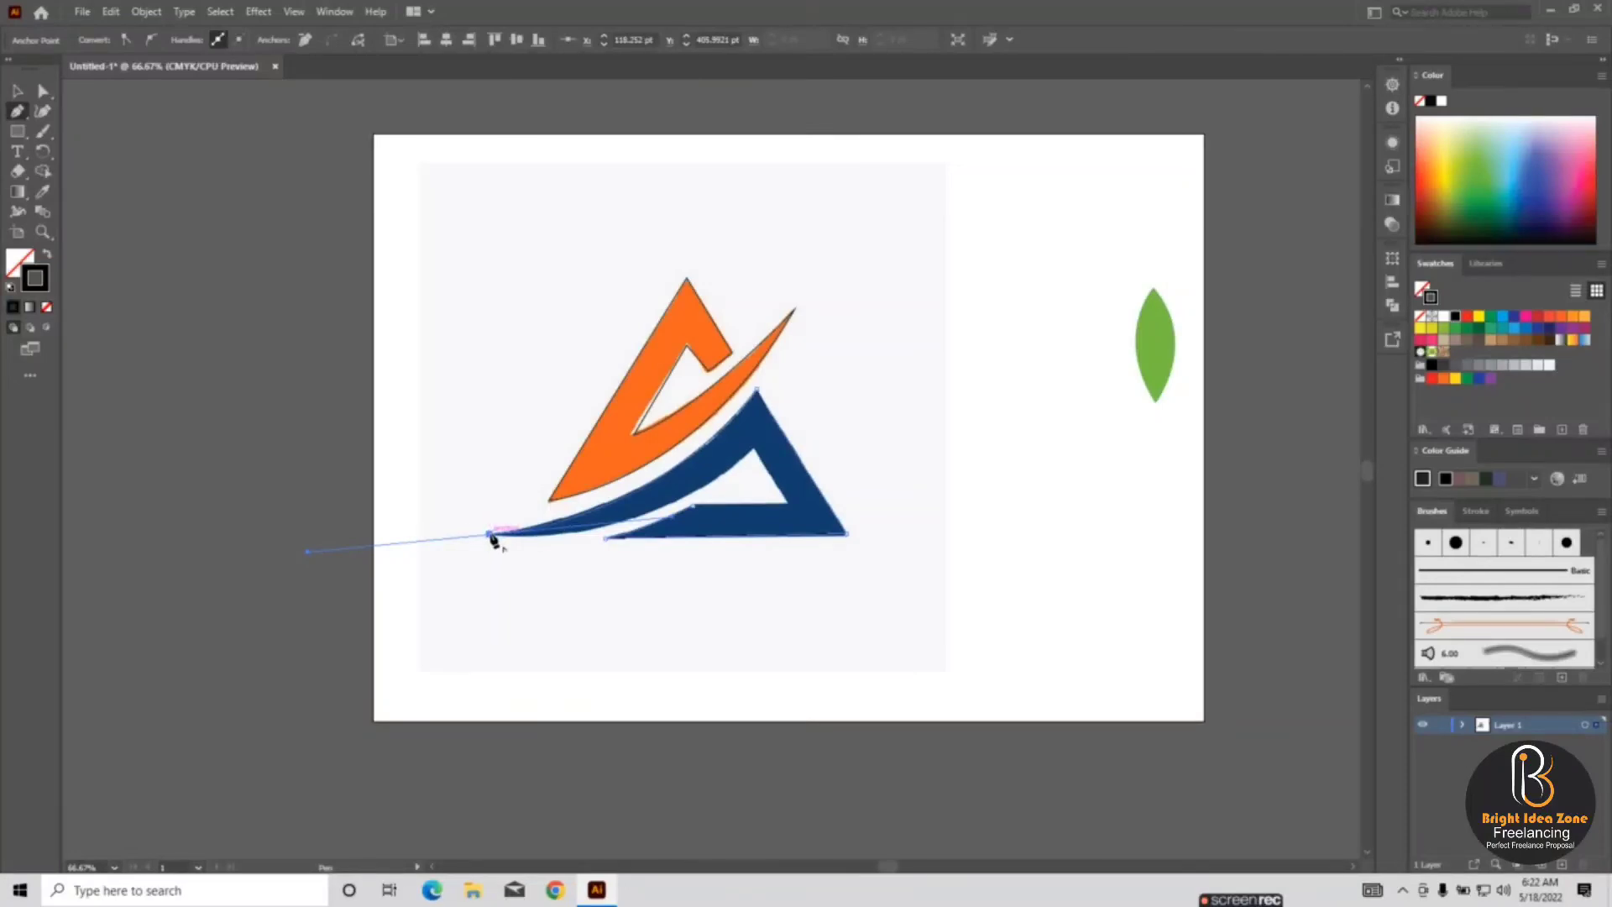
{"action": "left_click", "coordinate": [491, 537]}
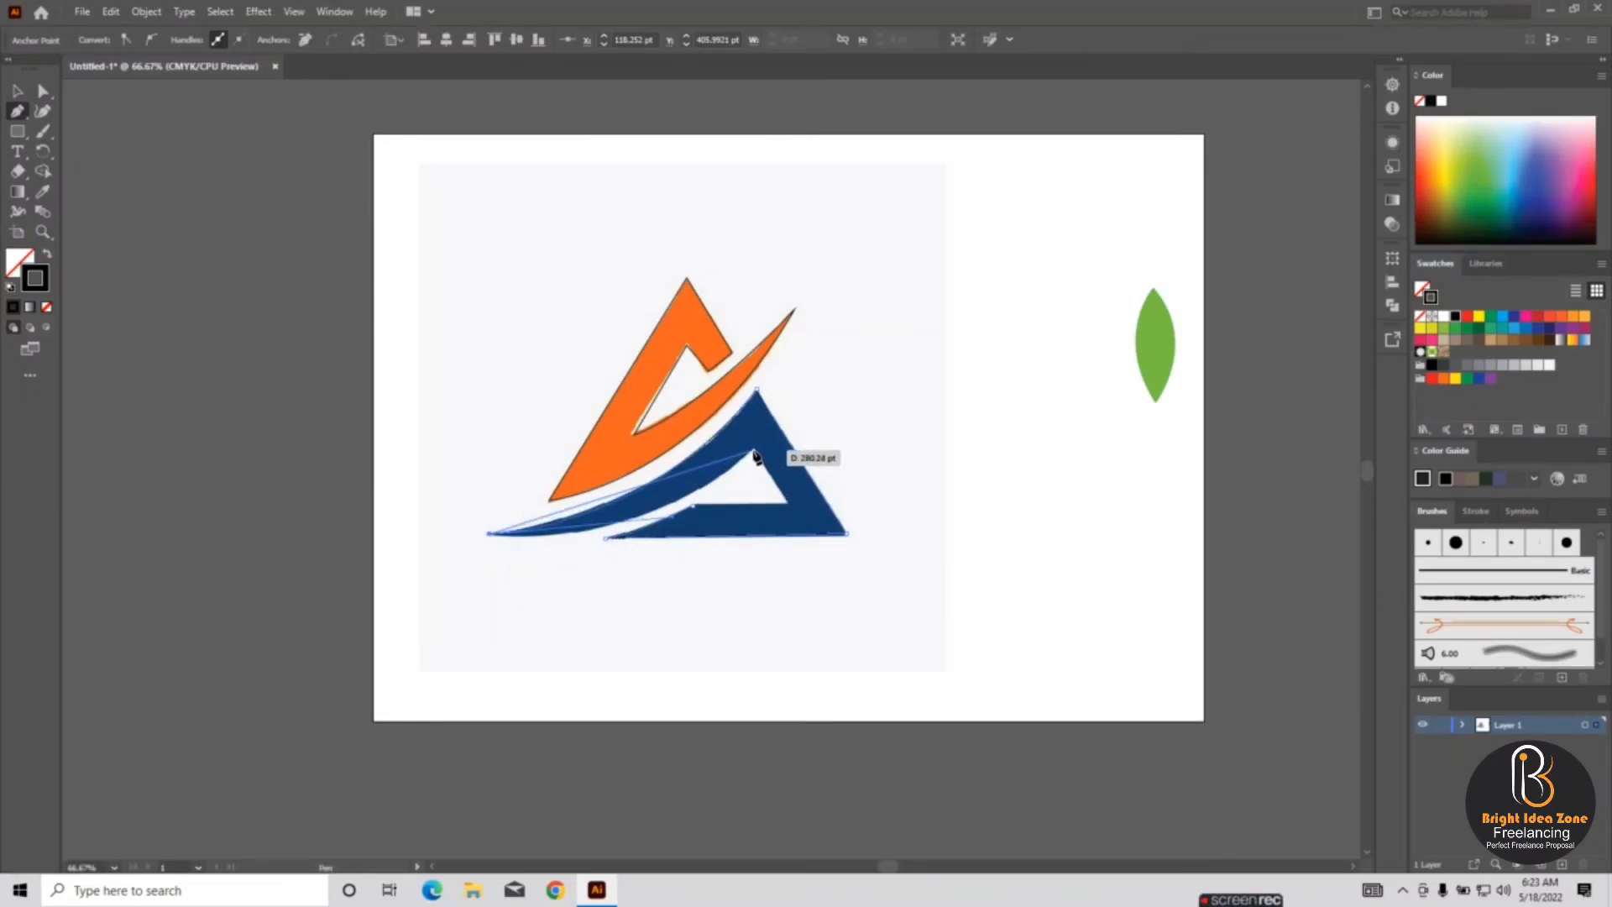
- Trace the blue swoosh's lower curve to the inner apex, then the straight inner edges, and close the path at its starting point
{"action": "left_click_drag", "start_coordinate": [755, 451], "coordinate": [874, 341]}
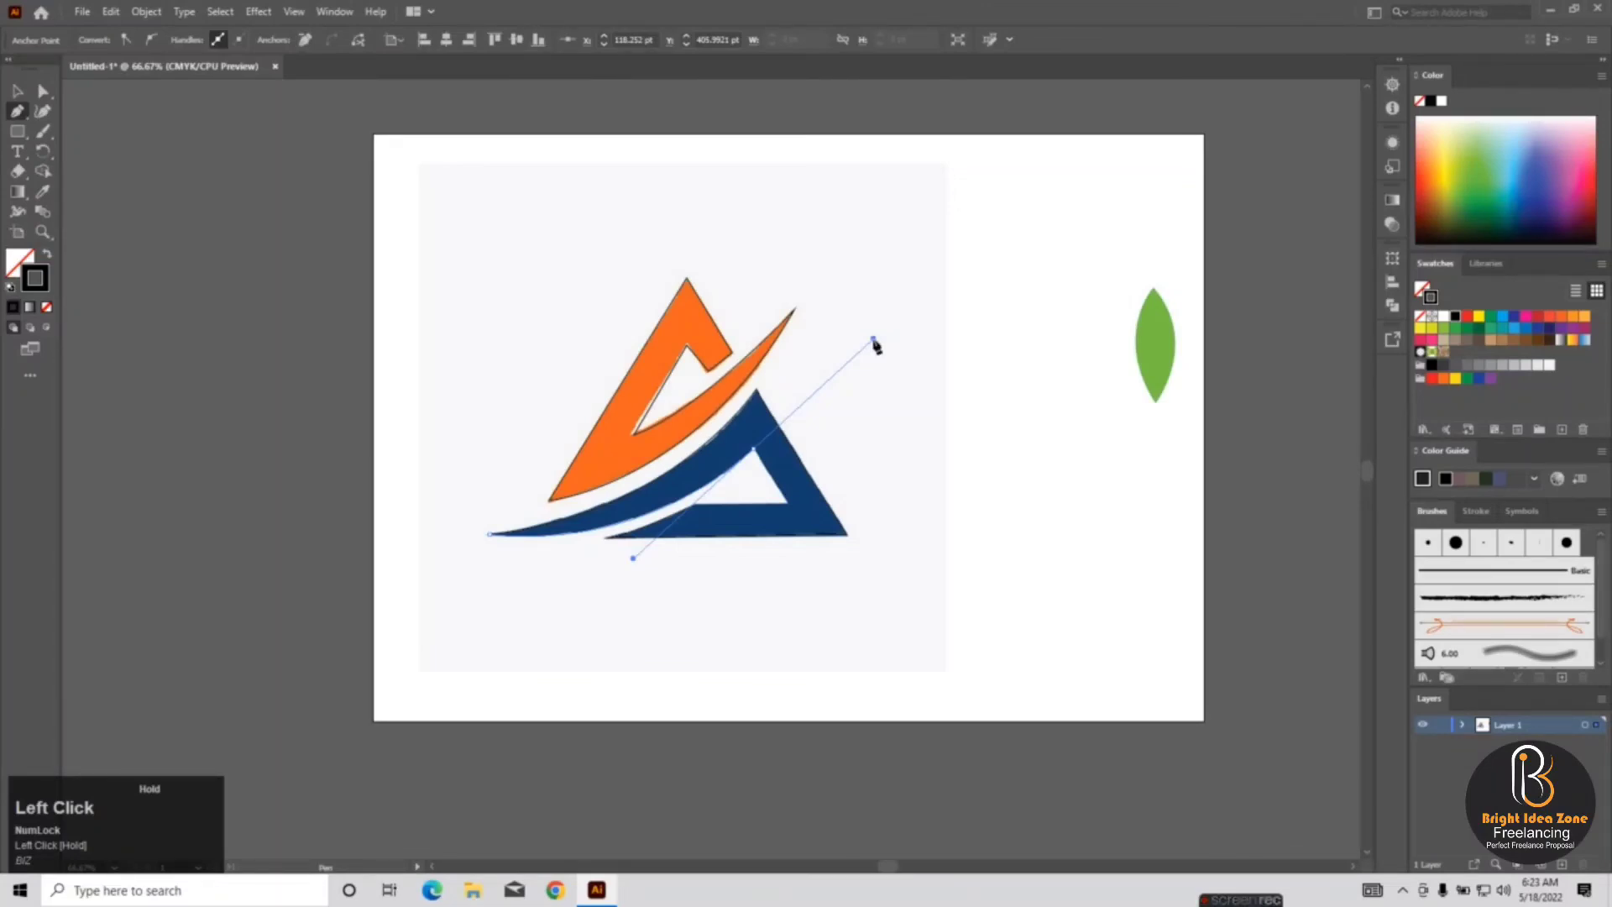
{"action": "left_click_drag", "start_coordinate": [874, 341], "coordinate": [874, 342]}
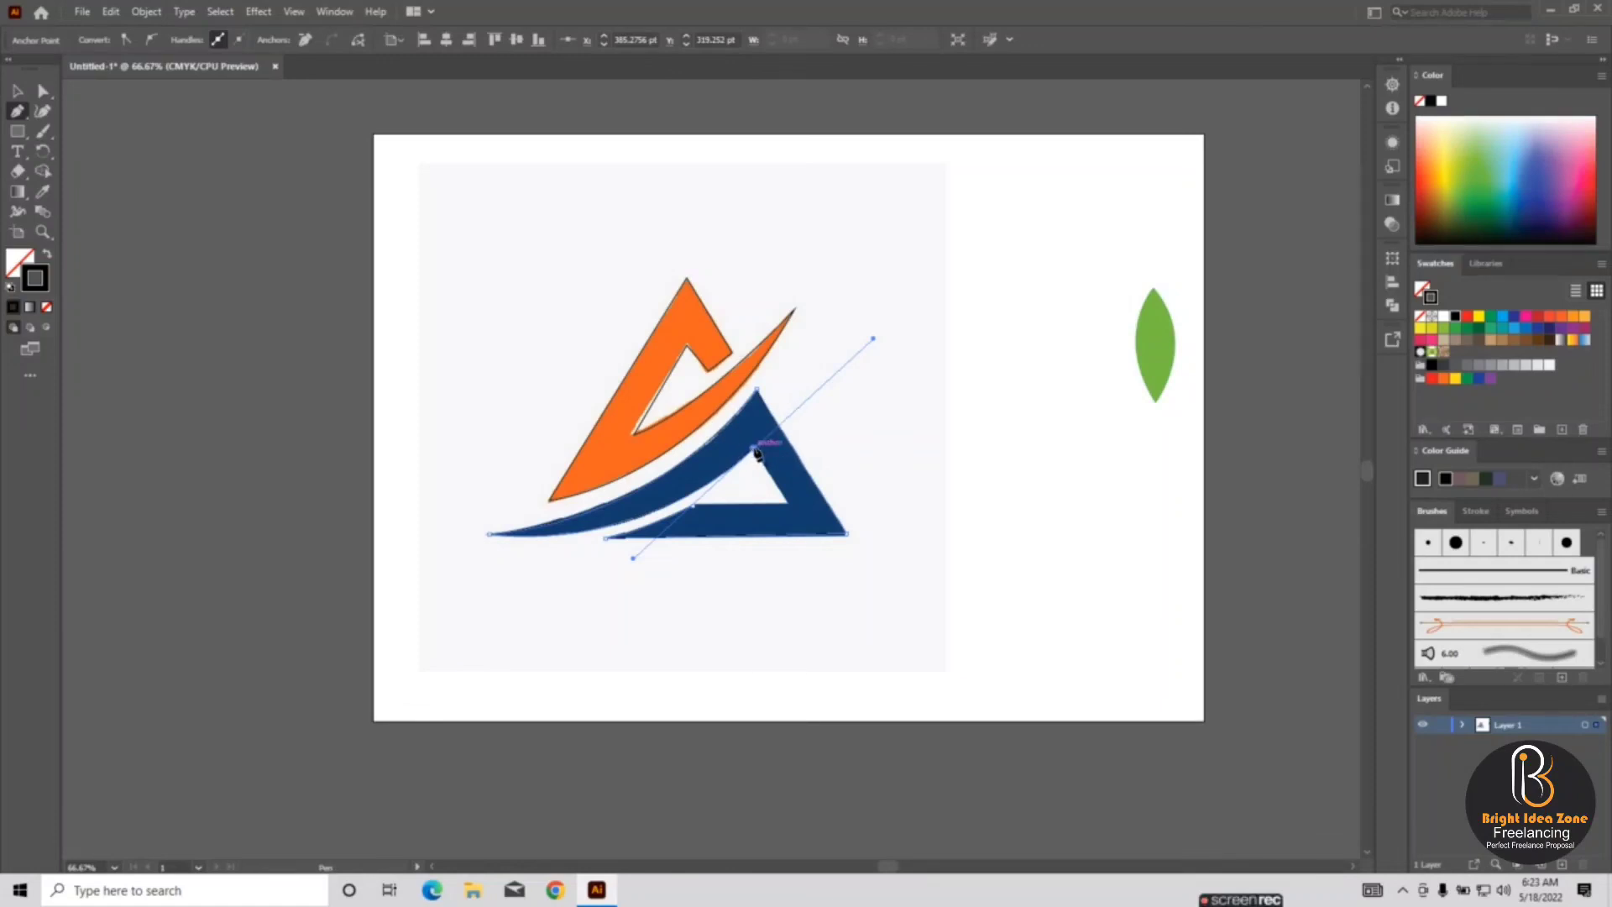
{"action": "left_click", "coordinate": [755, 454]}
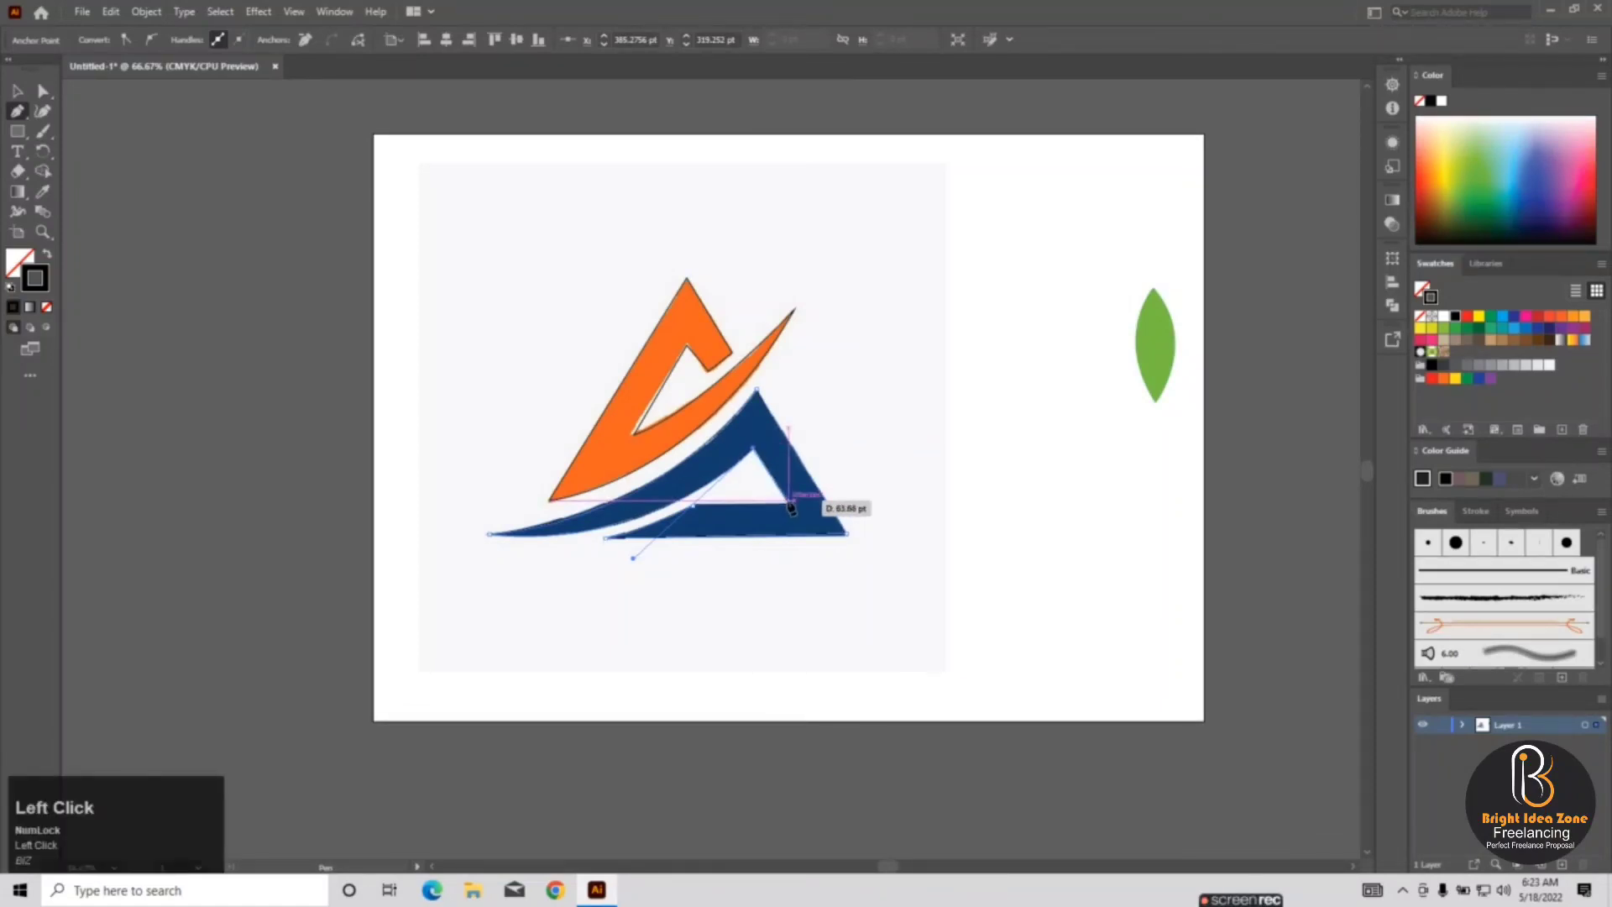
{"action": "left_click", "coordinate": [791, 504]}
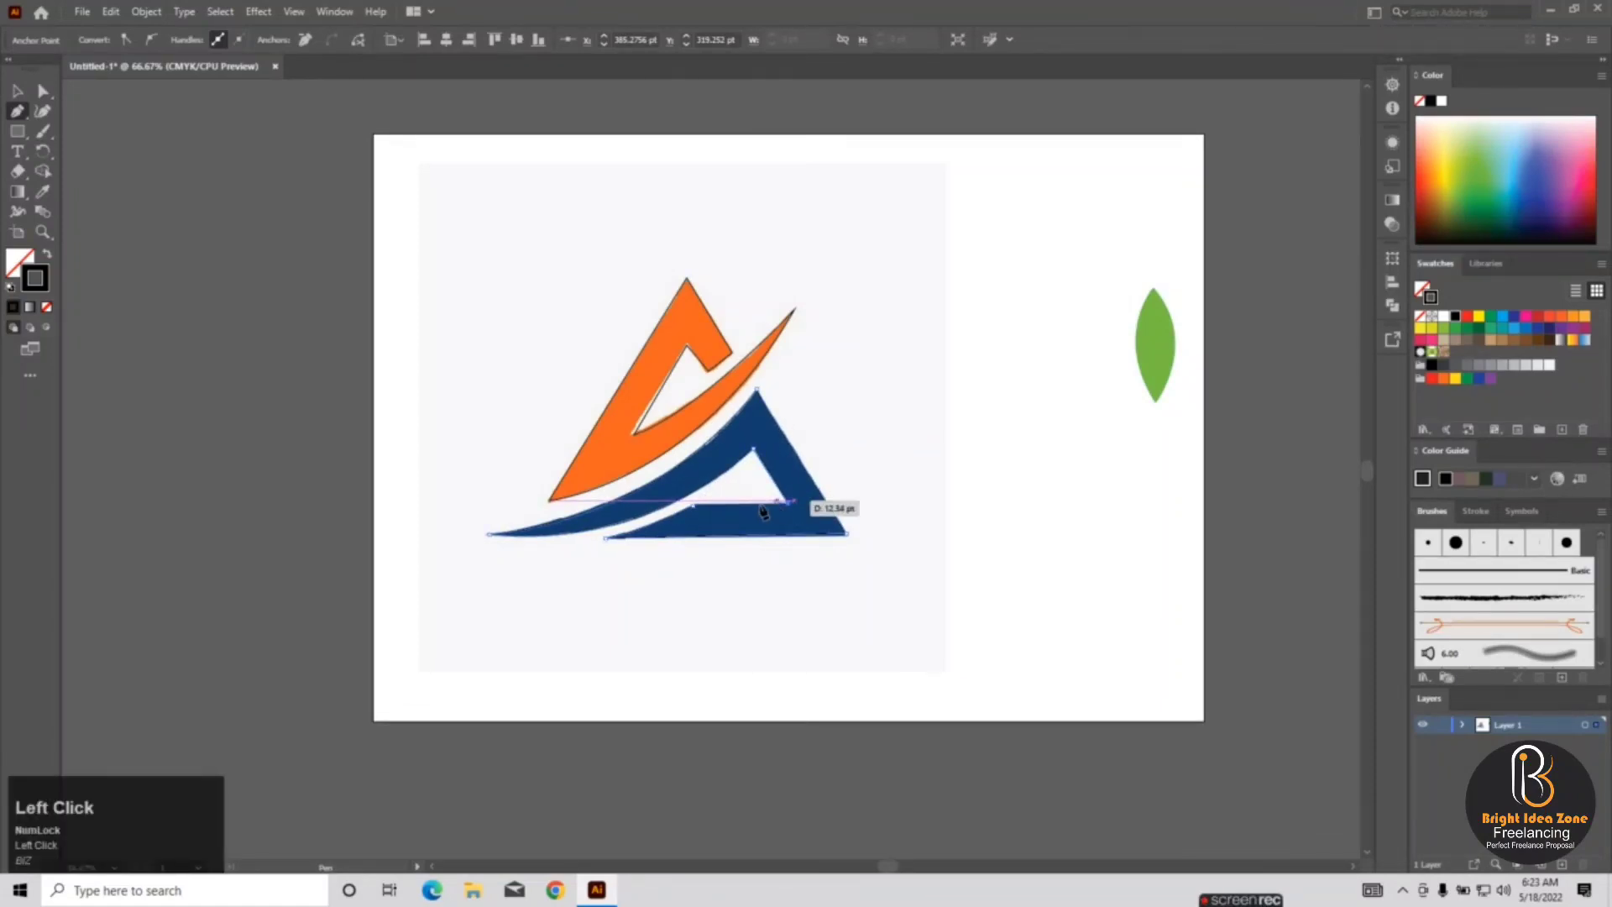
{"action": "left_click", "coordinate": [694, 507]}
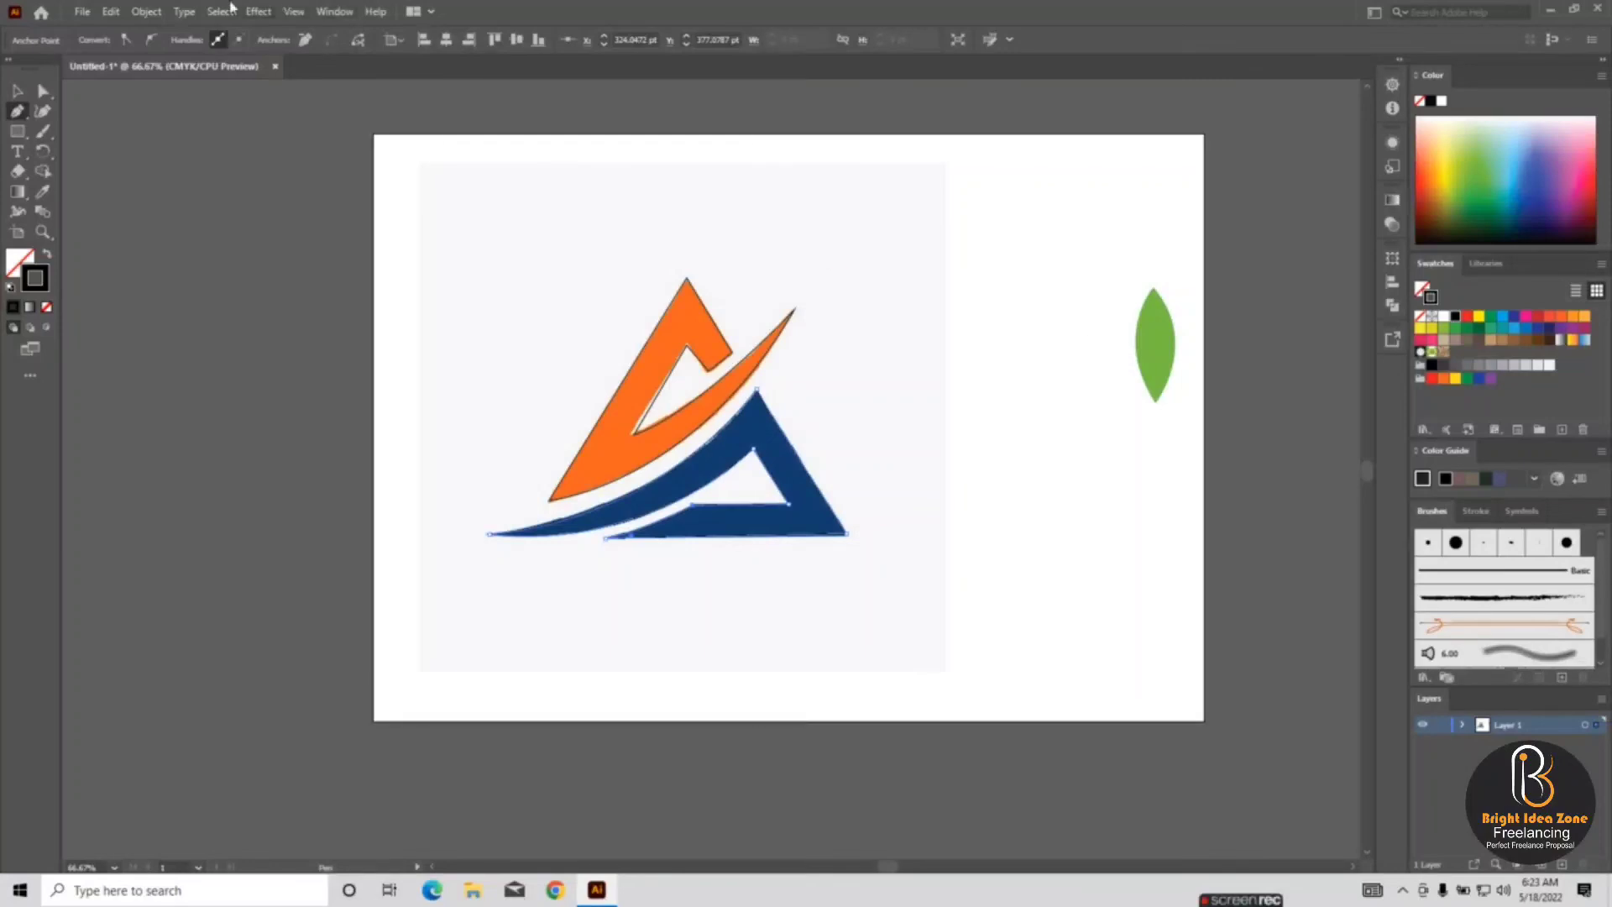
- Group the two traced outlines, move the group off the placed logo to its left, and deselect it
{"action": "left_click", "coordinate": [17, 90]}
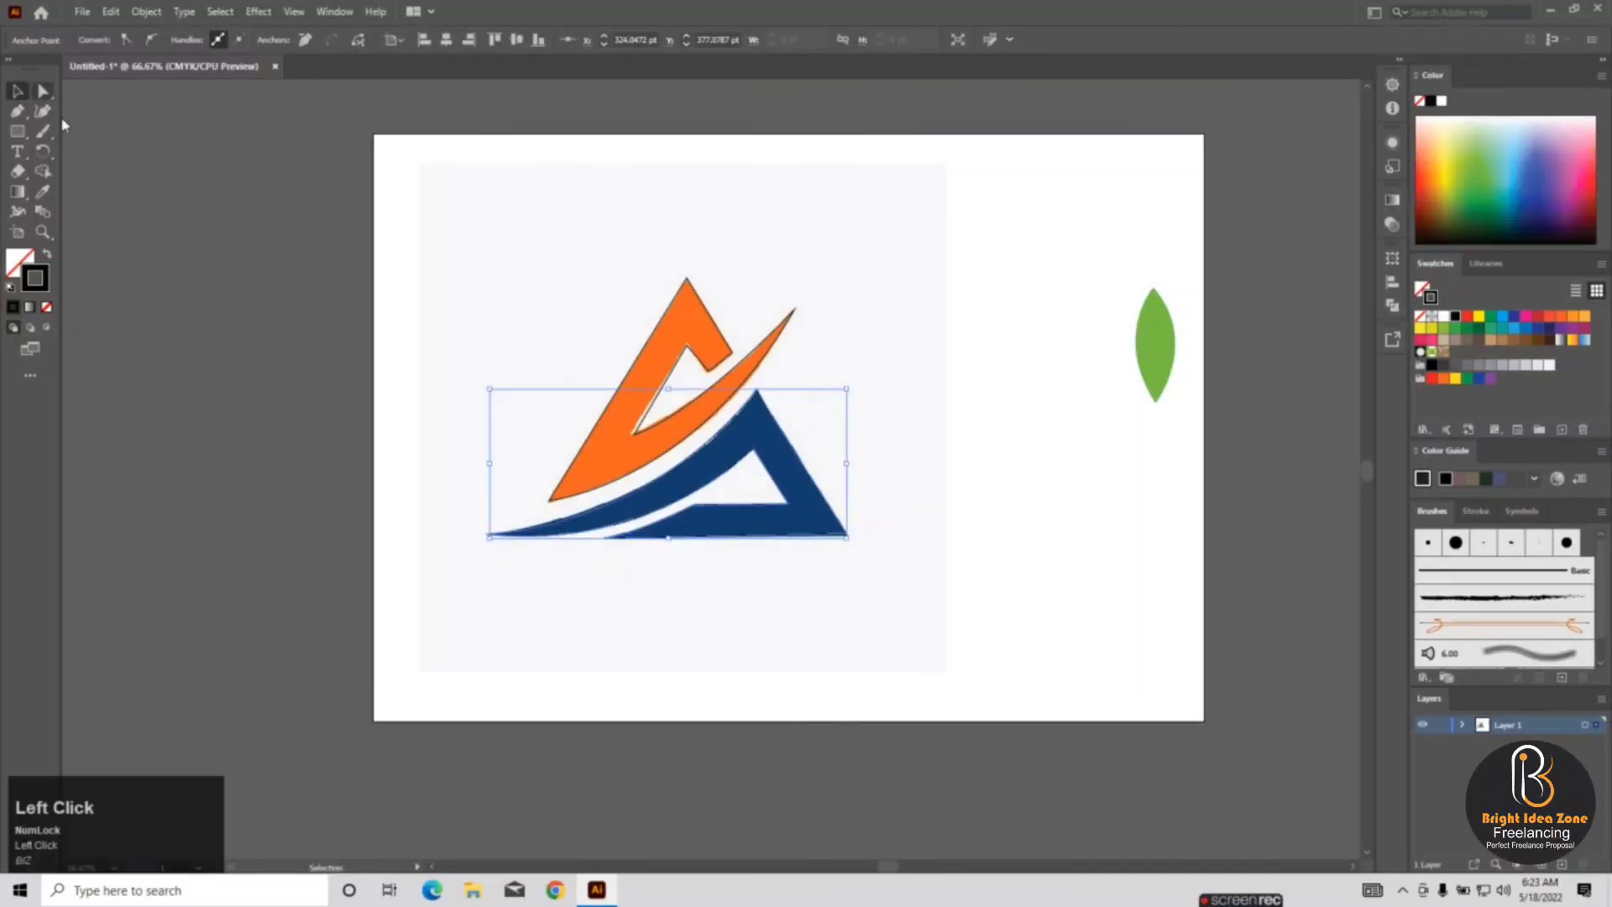
{"action": "left_click", "coordinate": [482, 233]}
{"action": "left_click_drag", "start_coordinate": [510, 283], "coordinate": [878, 566]}
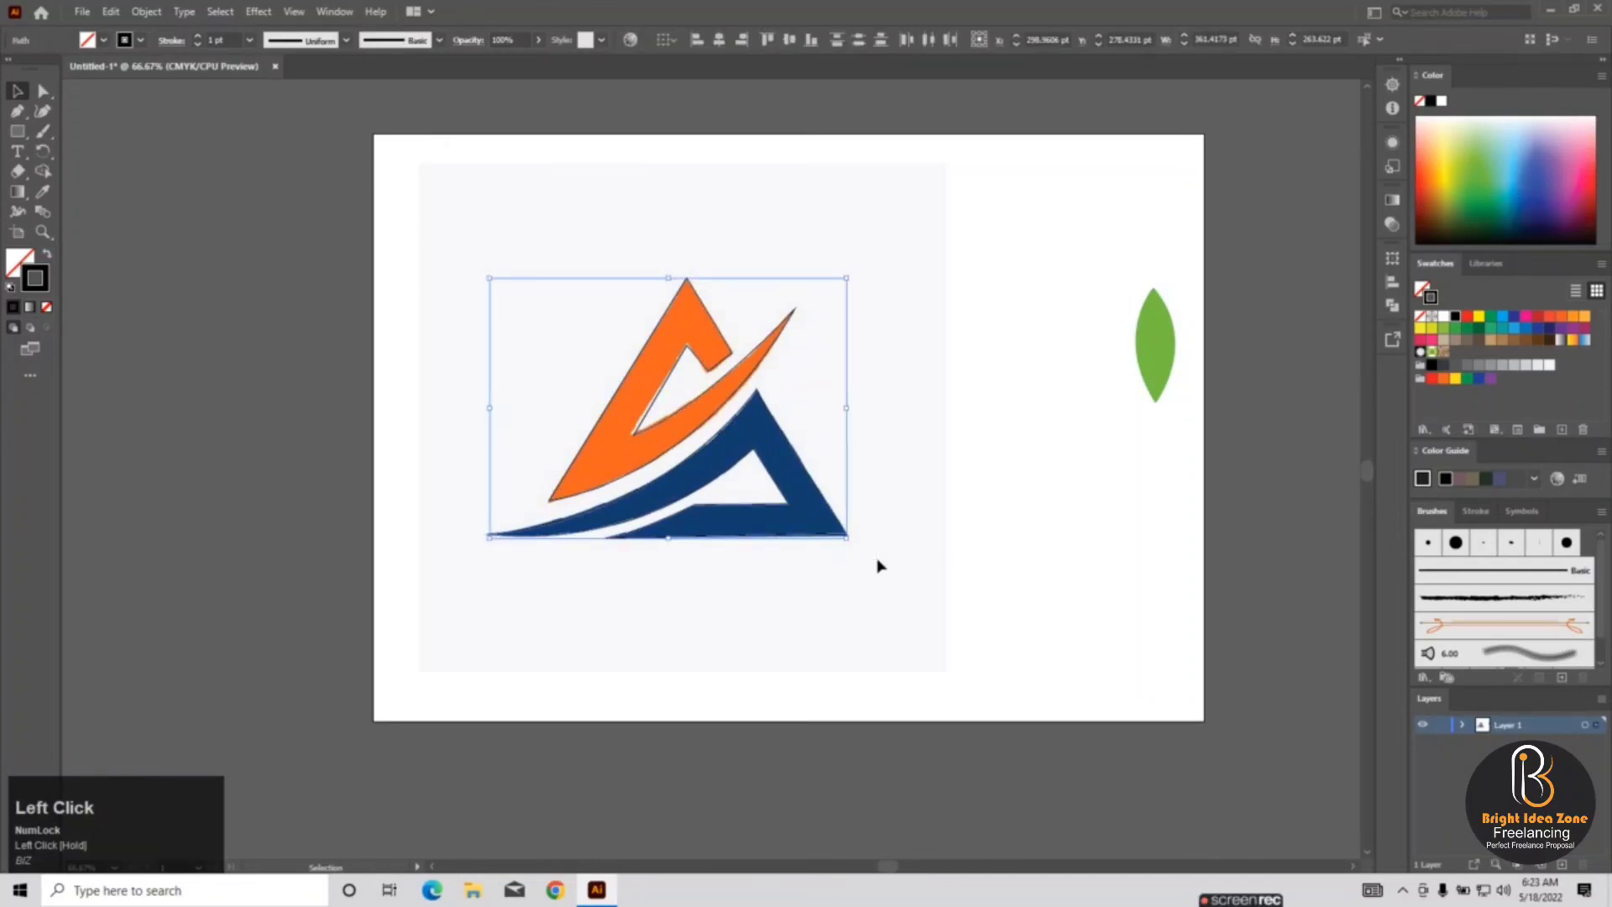
{"action": "key", "text": "ctrl+g"}
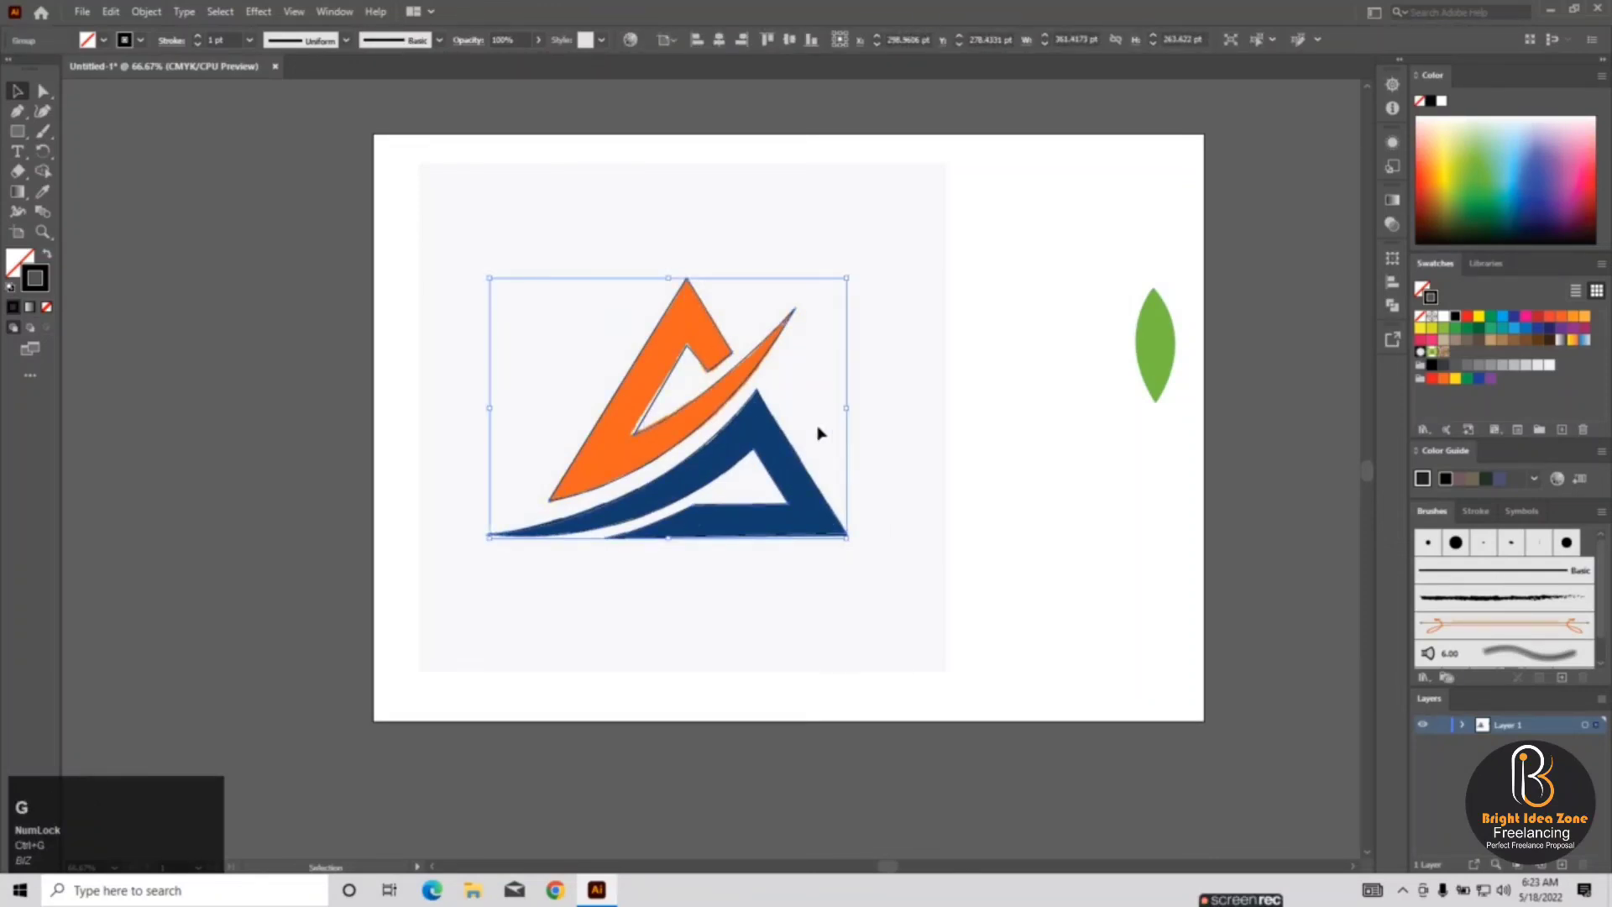
{"action": "left_click_drag", "start_coordinate": [688, 410], "coordinate": [376, 418]}
{"action": "left_click", "coordinate": [897, 343]}
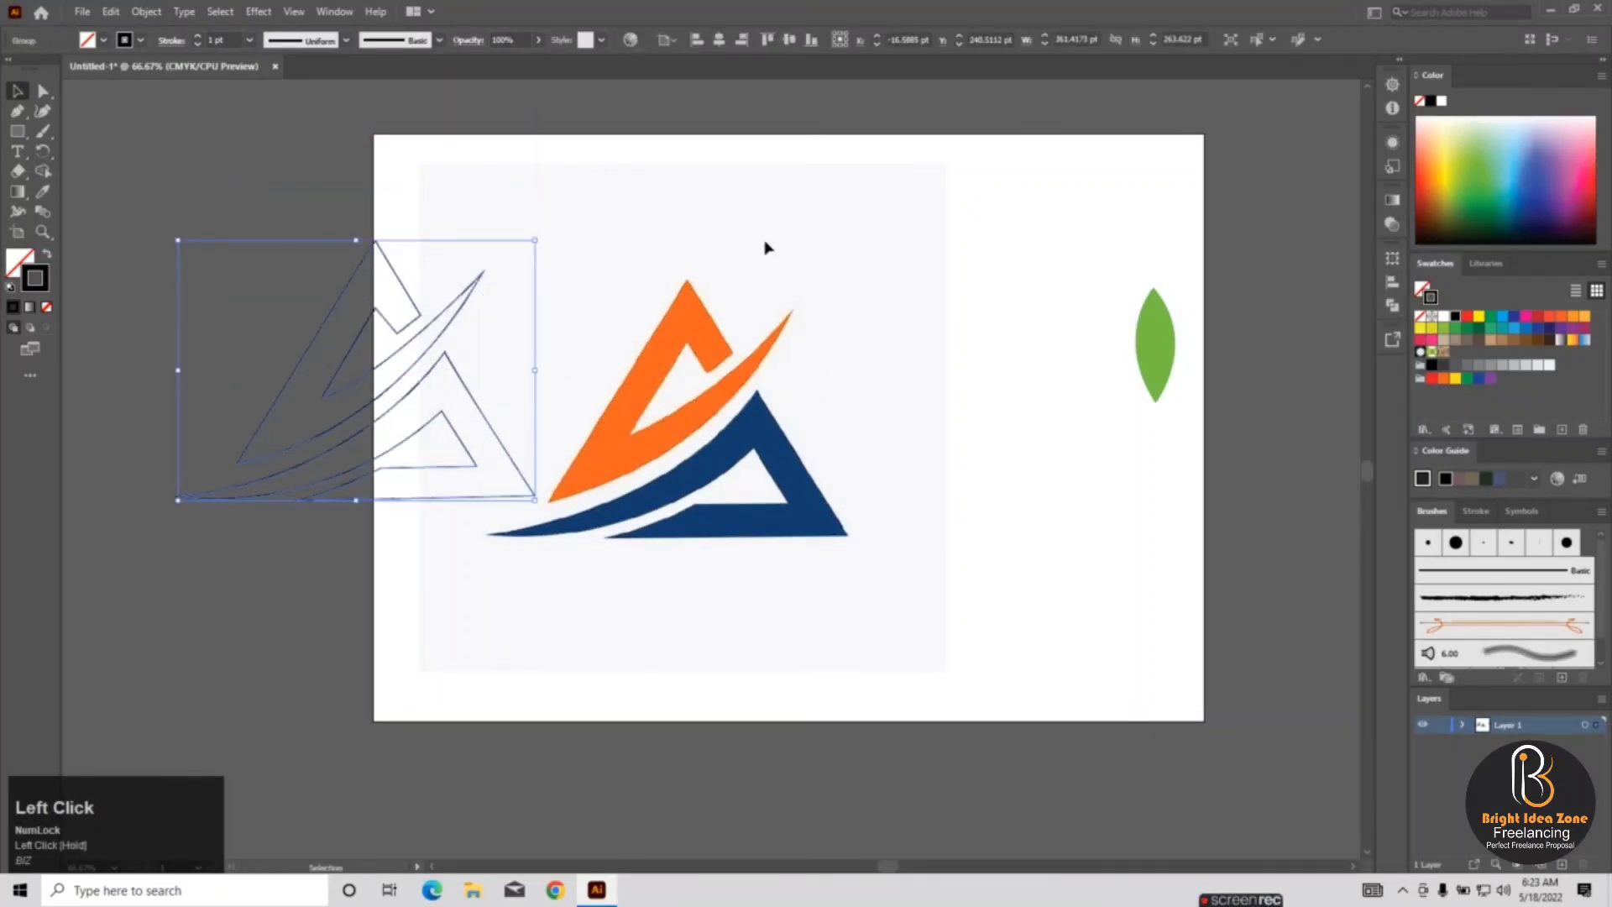
{"action": "left_click", "coordinate": [844, 264]}
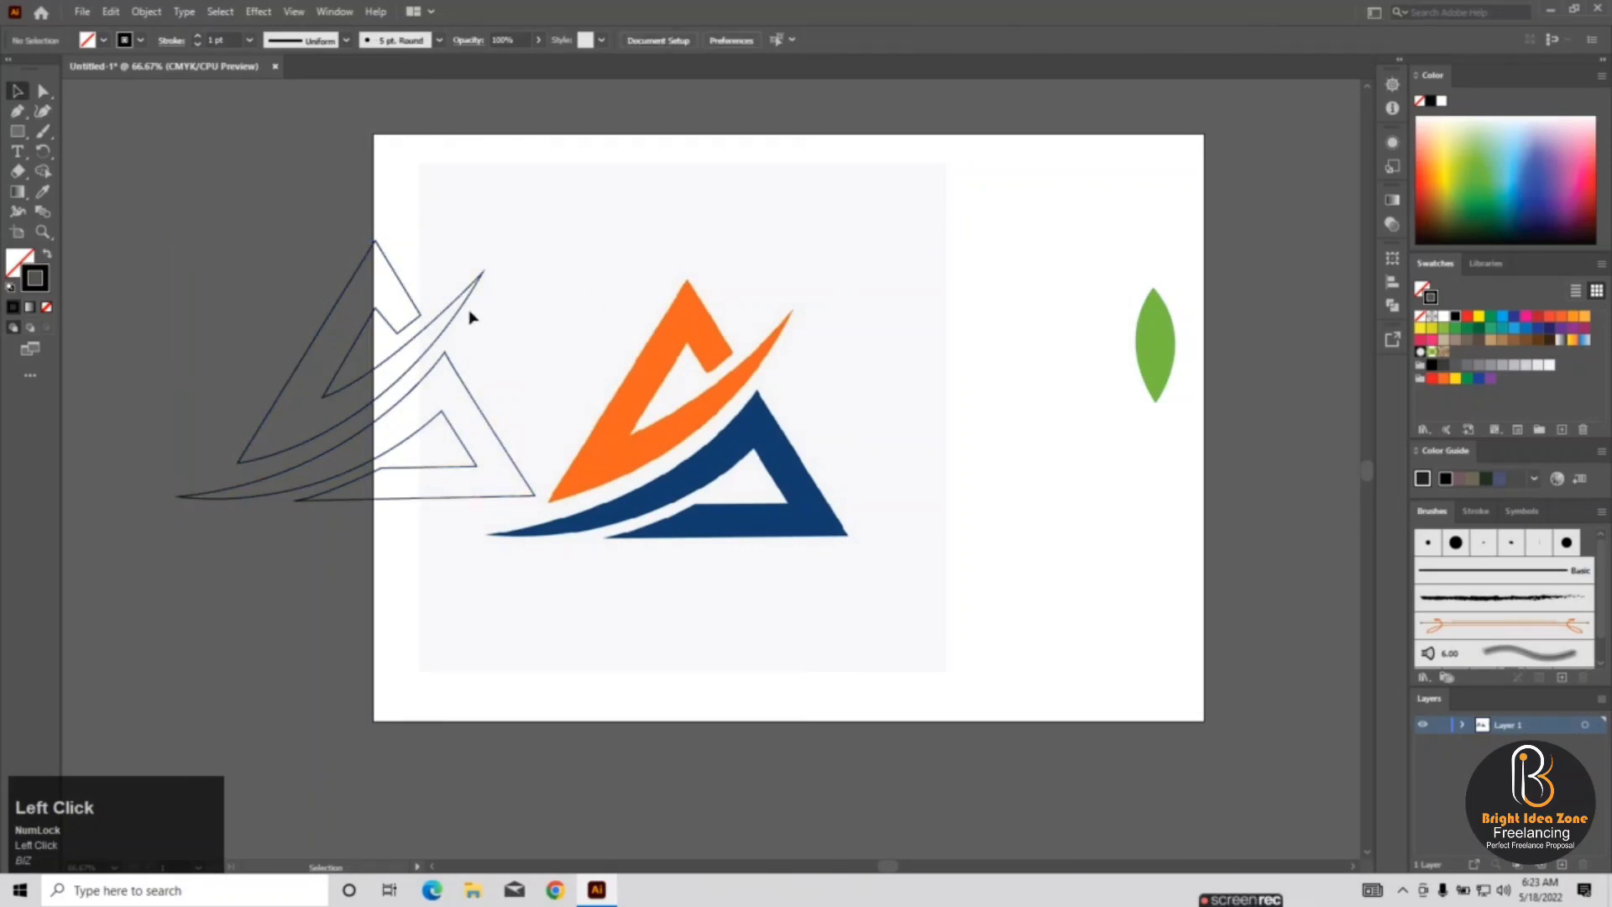
- Ungroup the traced logo outlines and deselect them
{"action": "left_click", "coordinate": [368, 256]}
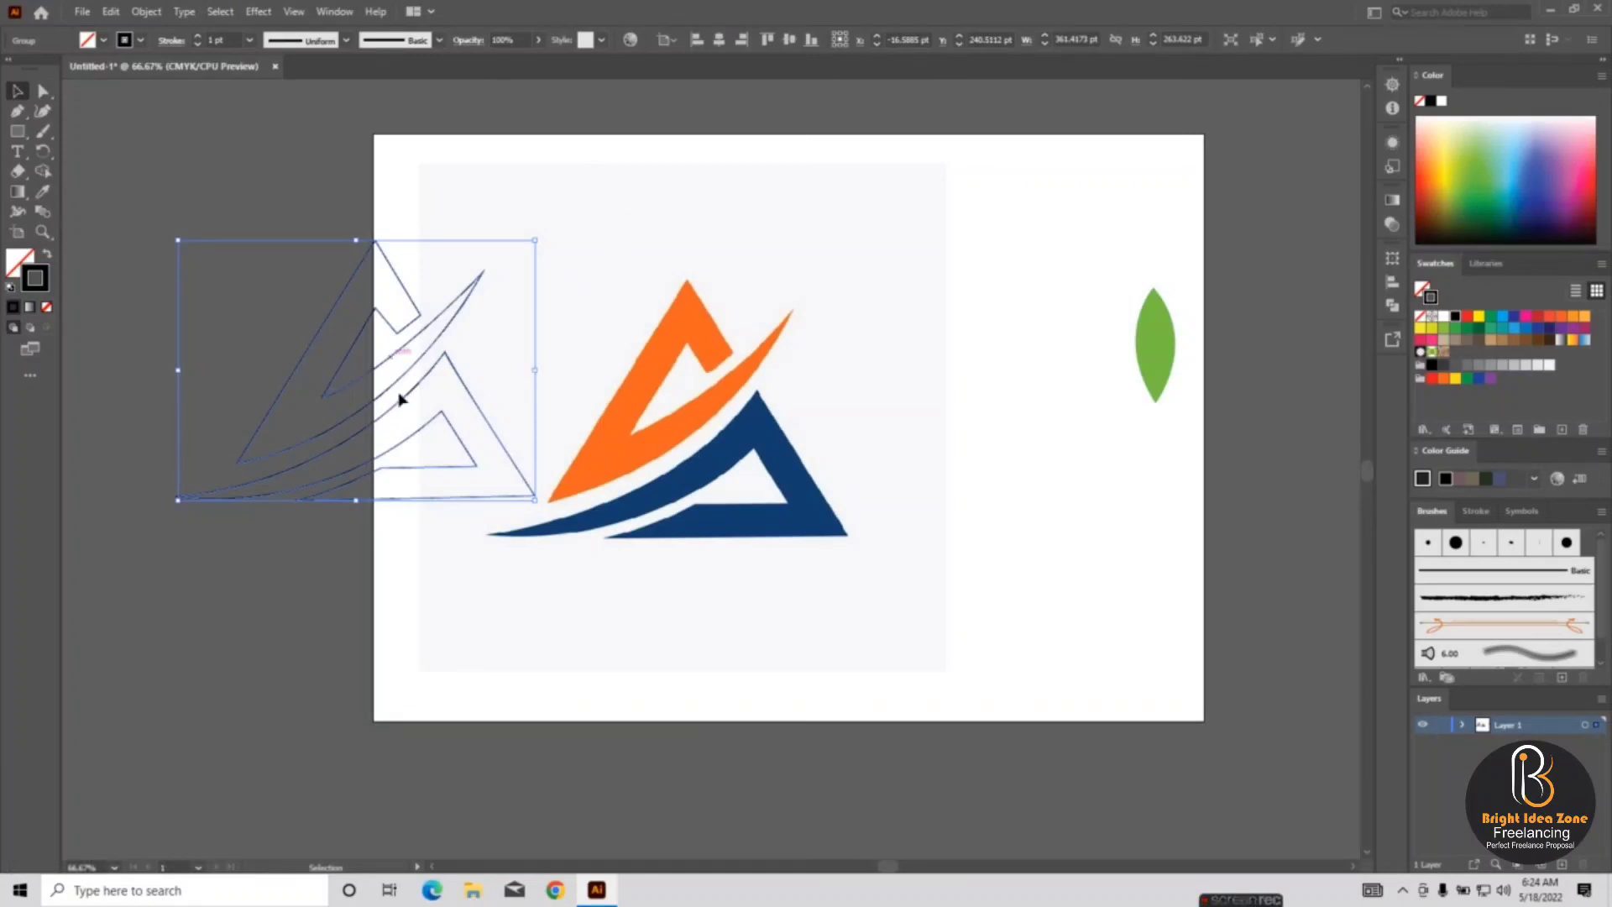
{"action": "left_click", "coordinate": [147, 12]}
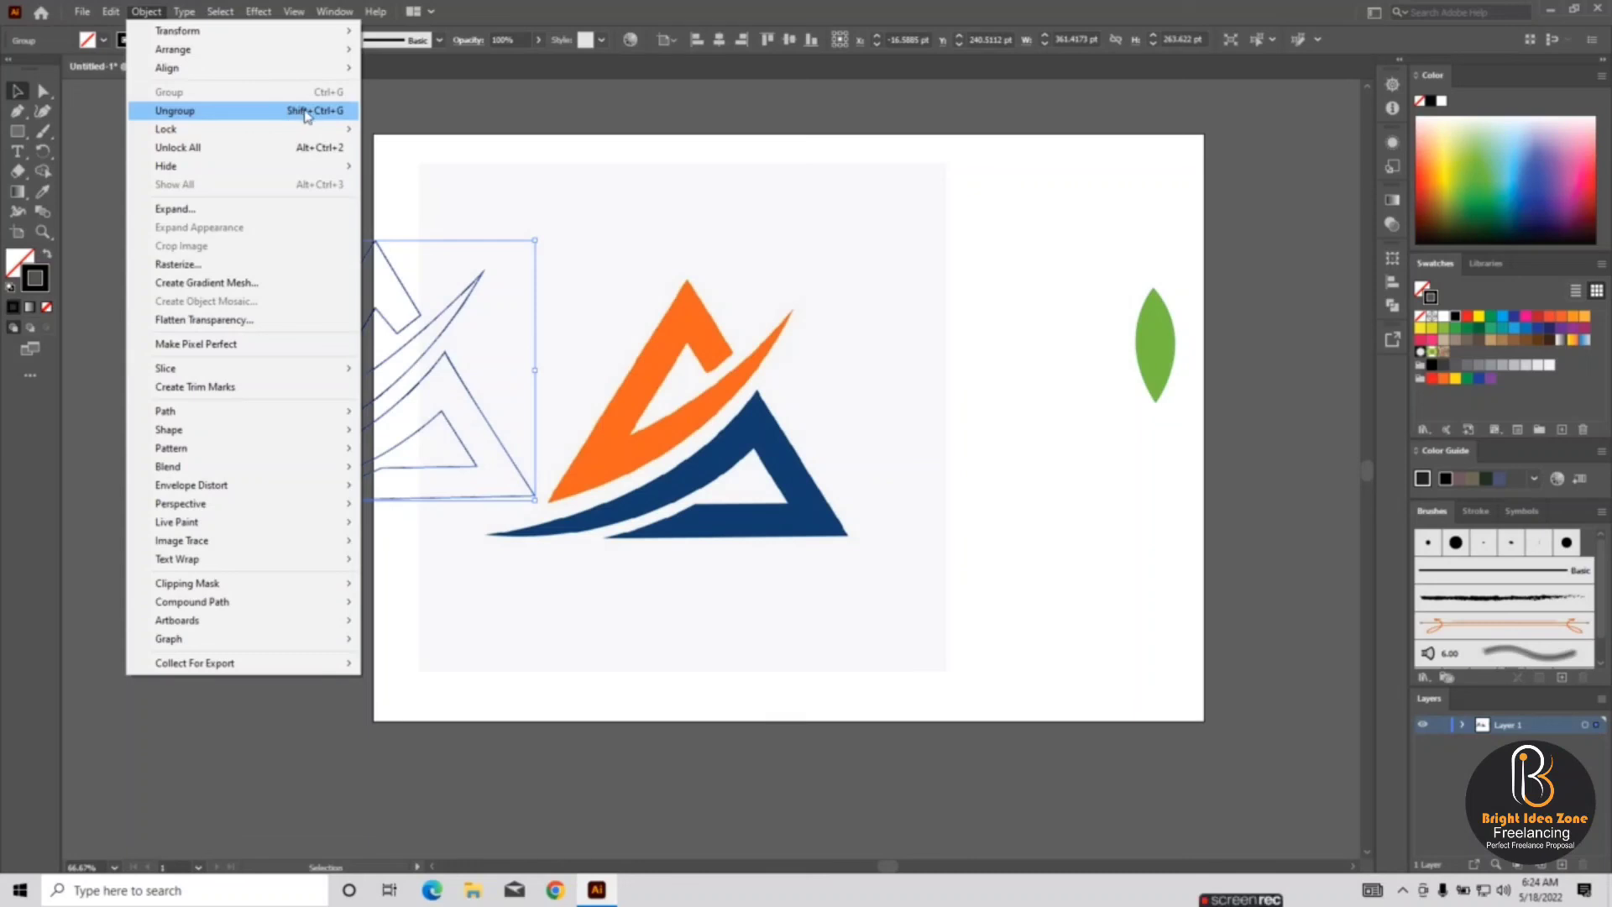
{"action": "left_click", "coordinate": [306, 111]}
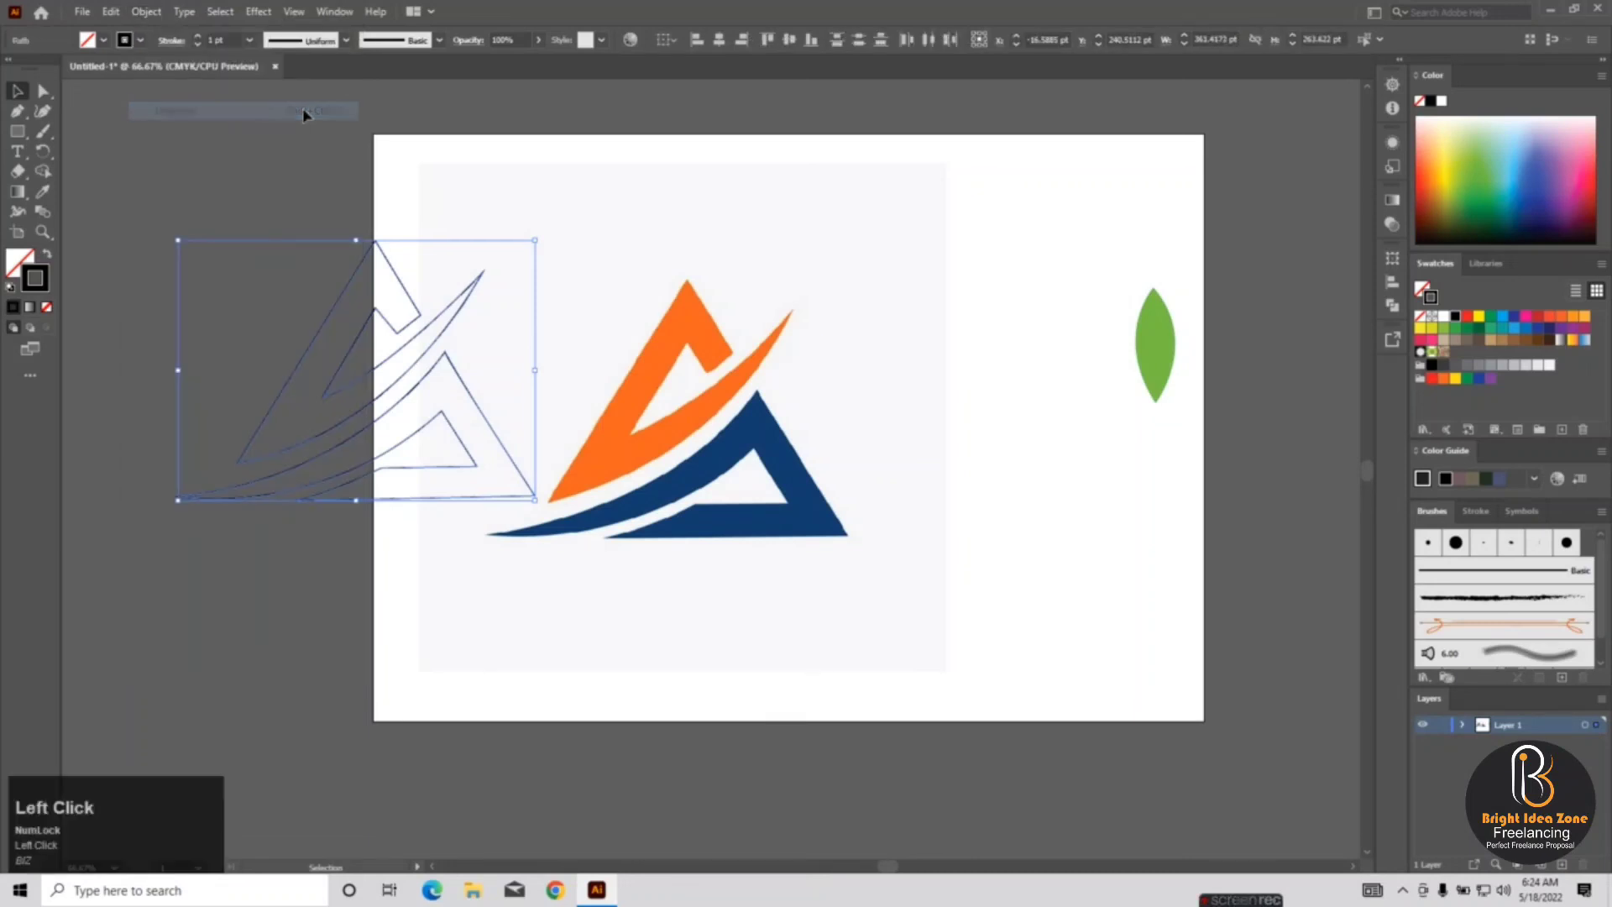
{"action": "left_click", "coordinate": [357, 177]}
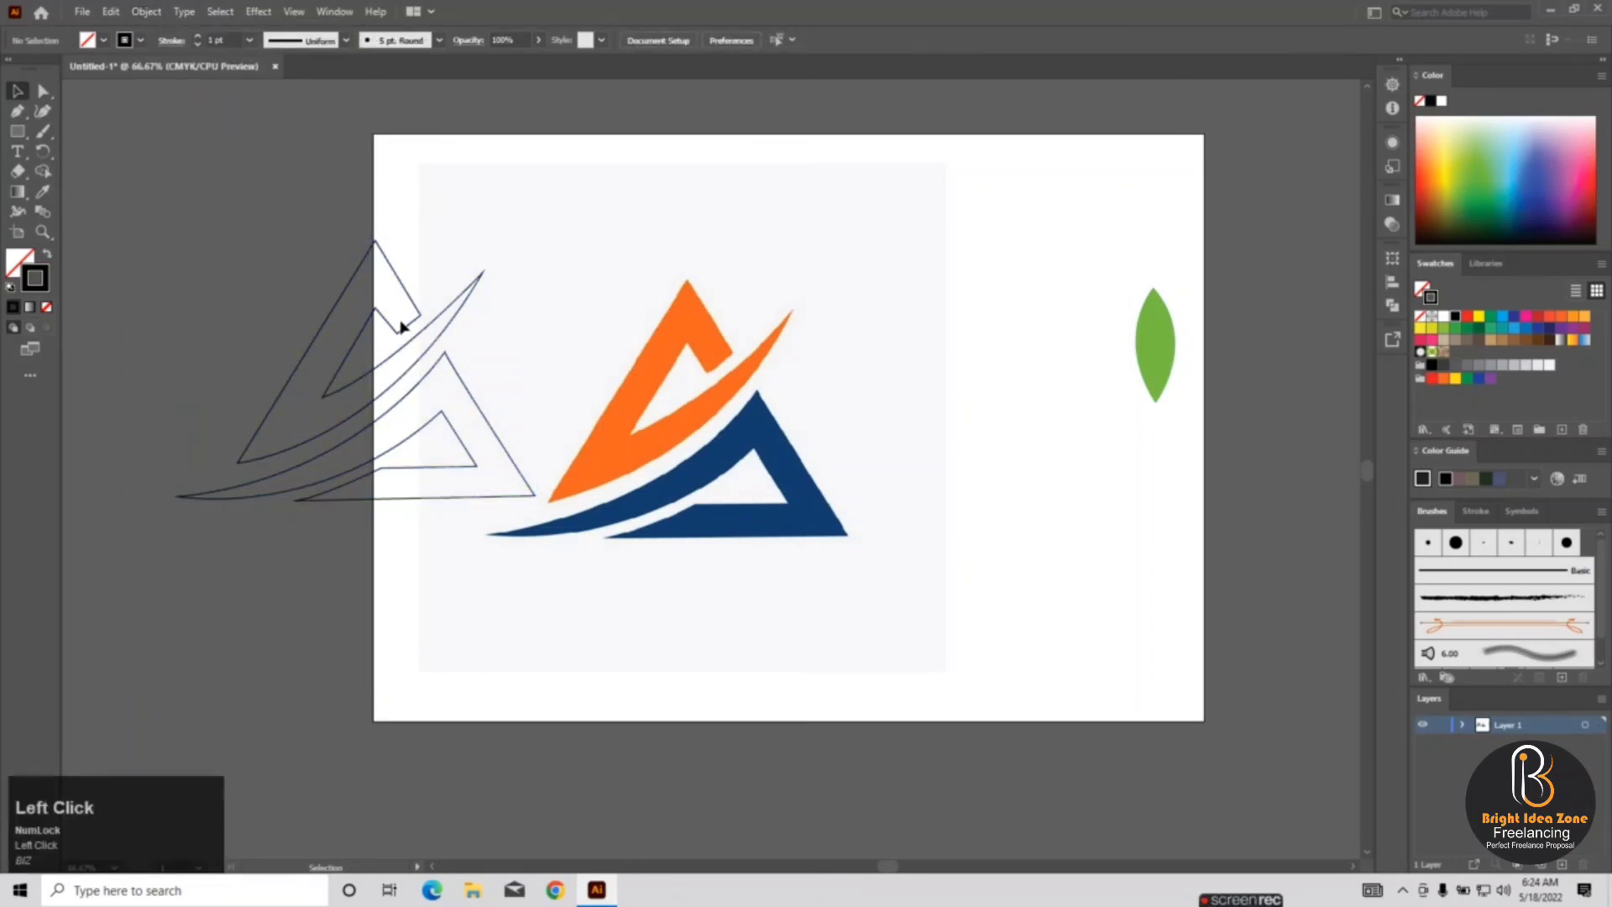
- Fill the upper traced outline with the placed logo's orange using the Eyedropper, and deselect it
{"action": "left_click", "coordinate": [416, 329]}
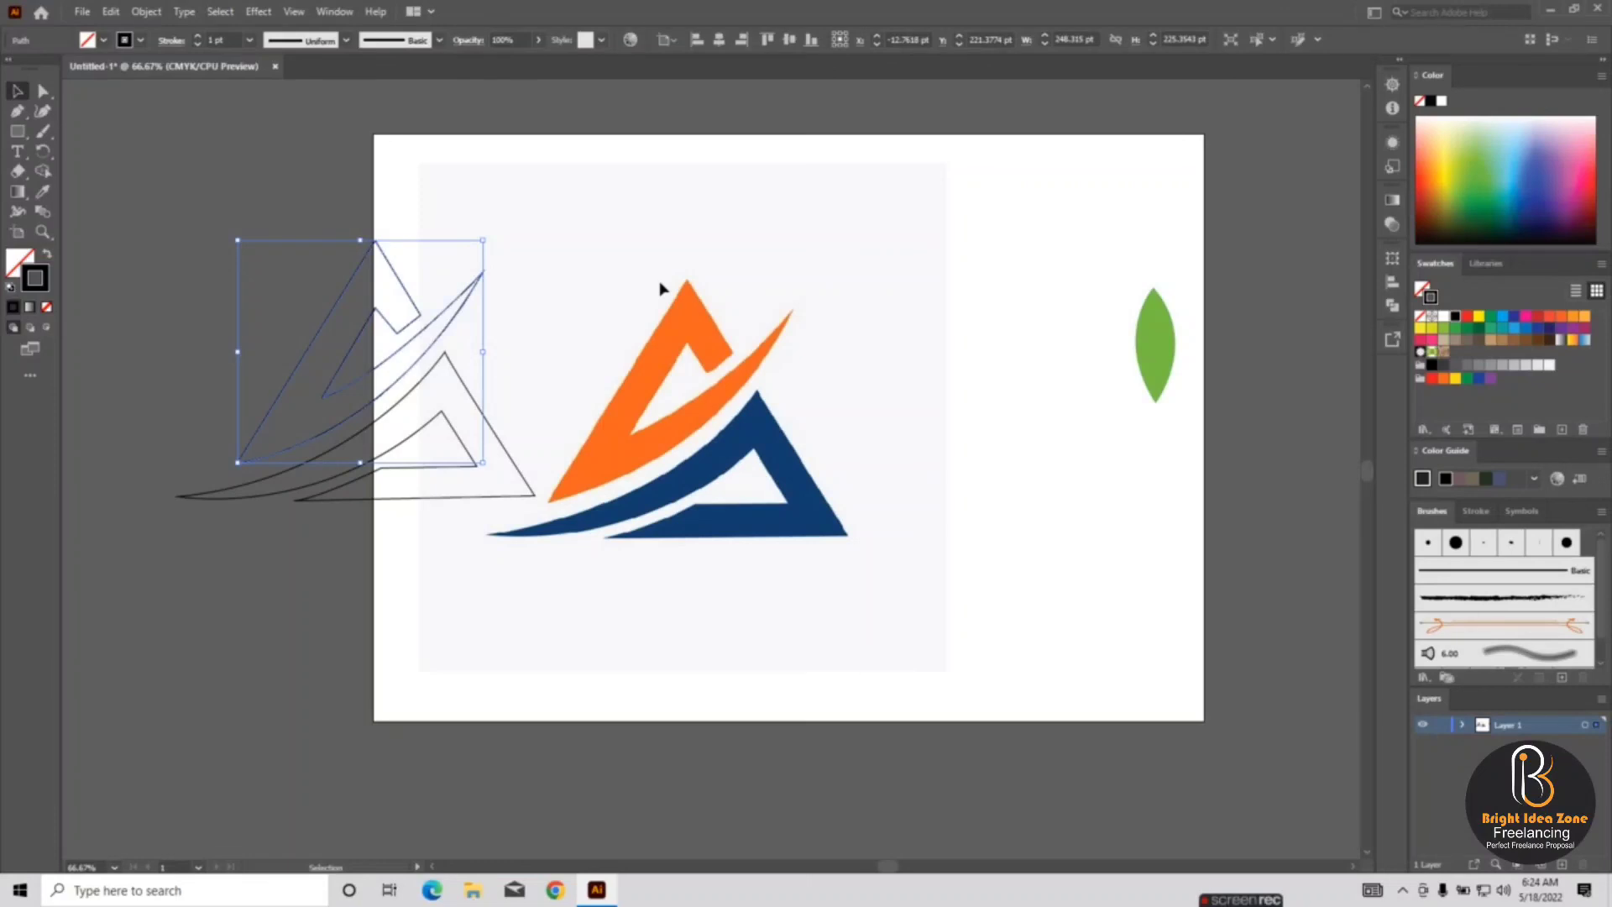
{"action": "key", "text": "i"}
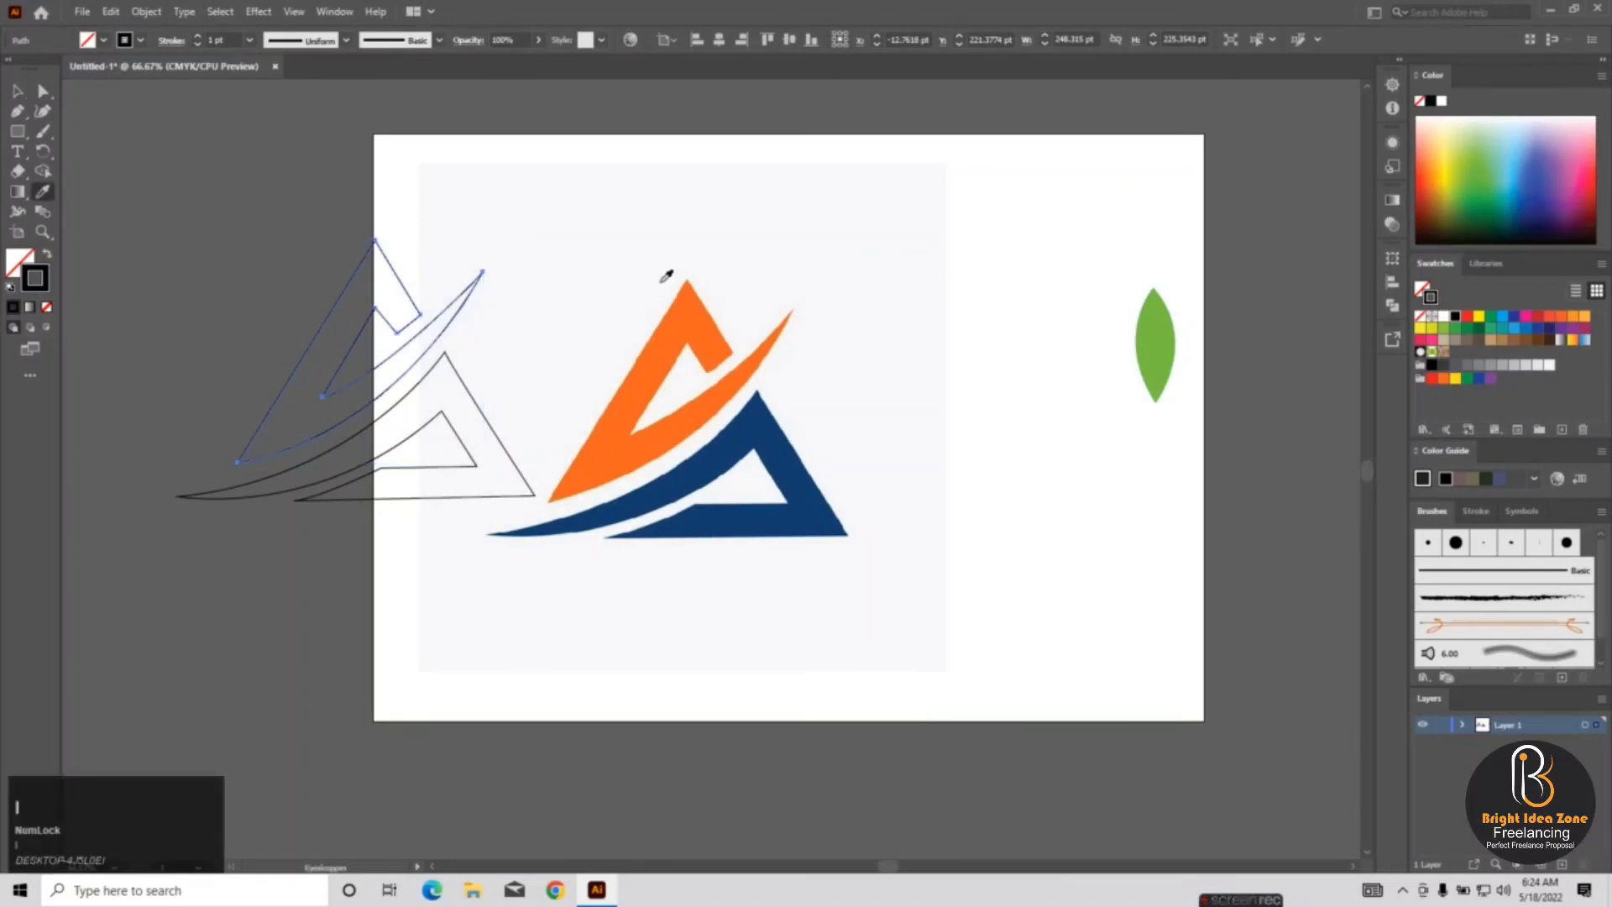
{"action": "left_click", "coordinate": [42, 195]}
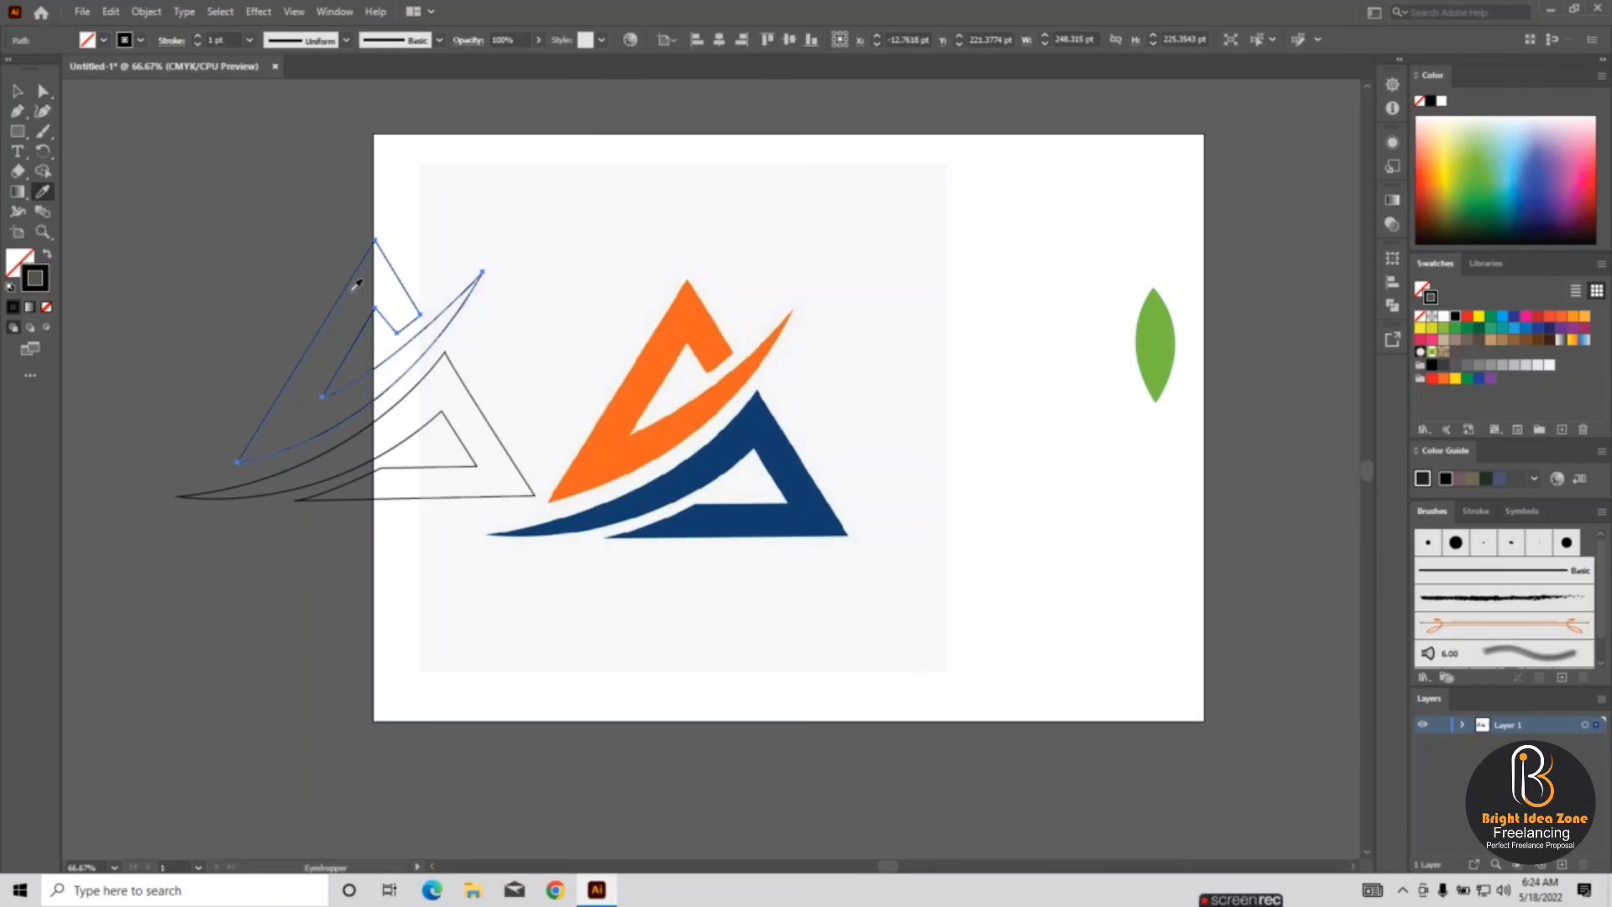
{"action": "left_click", "coordinate": [668, 361]}
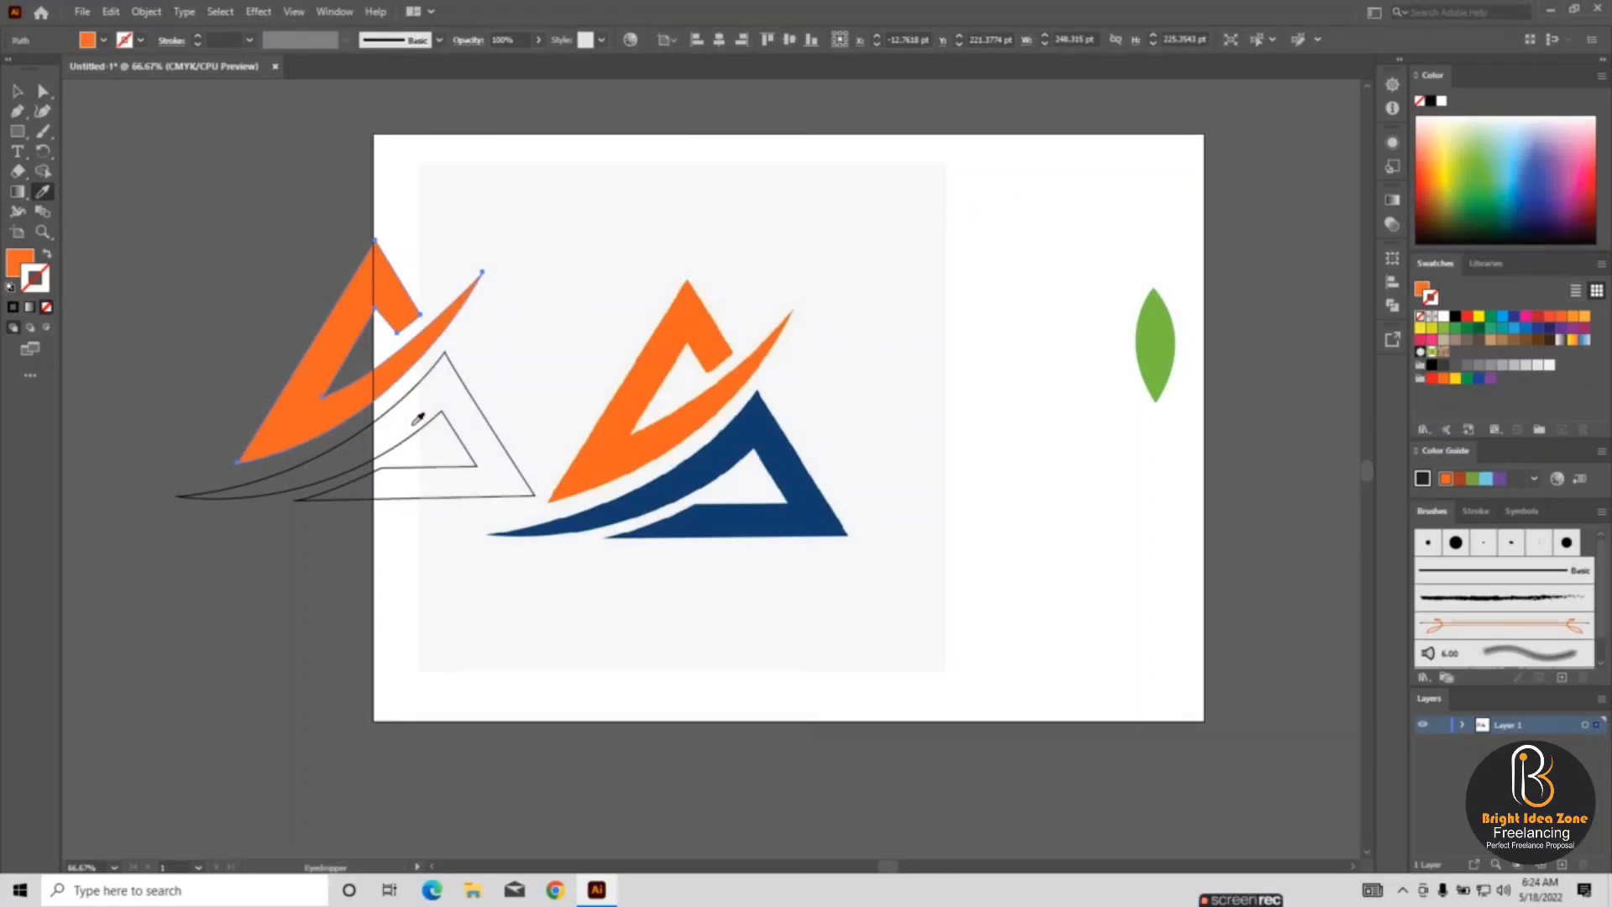
{"action": "key", "text": "v"}
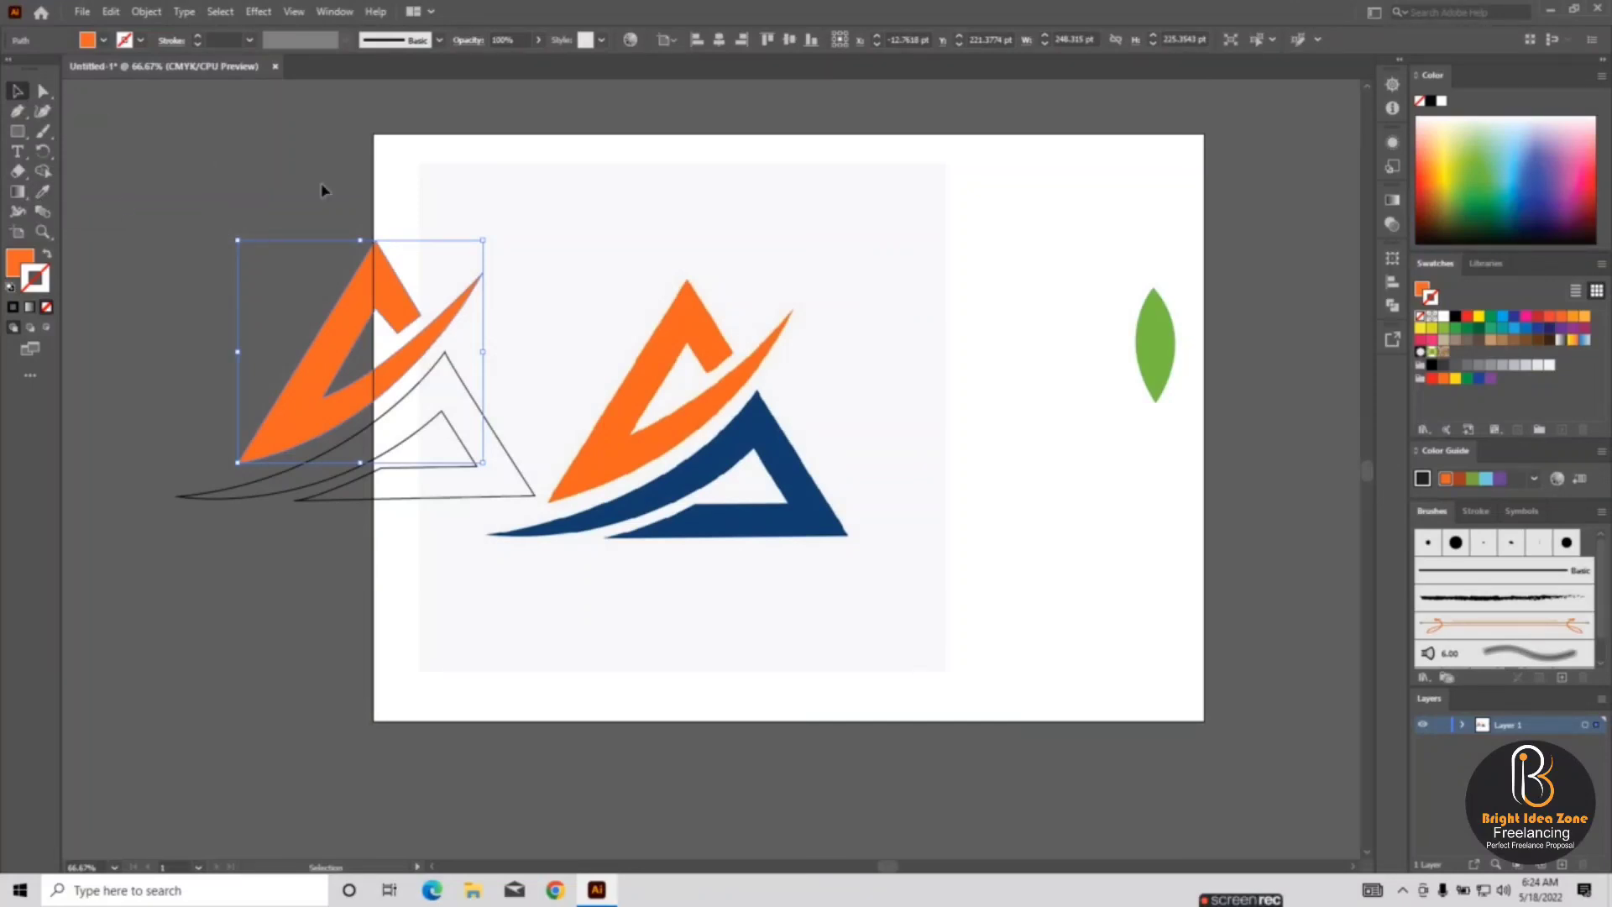
{"action": "left_click", "coordinate": [342, 187]}
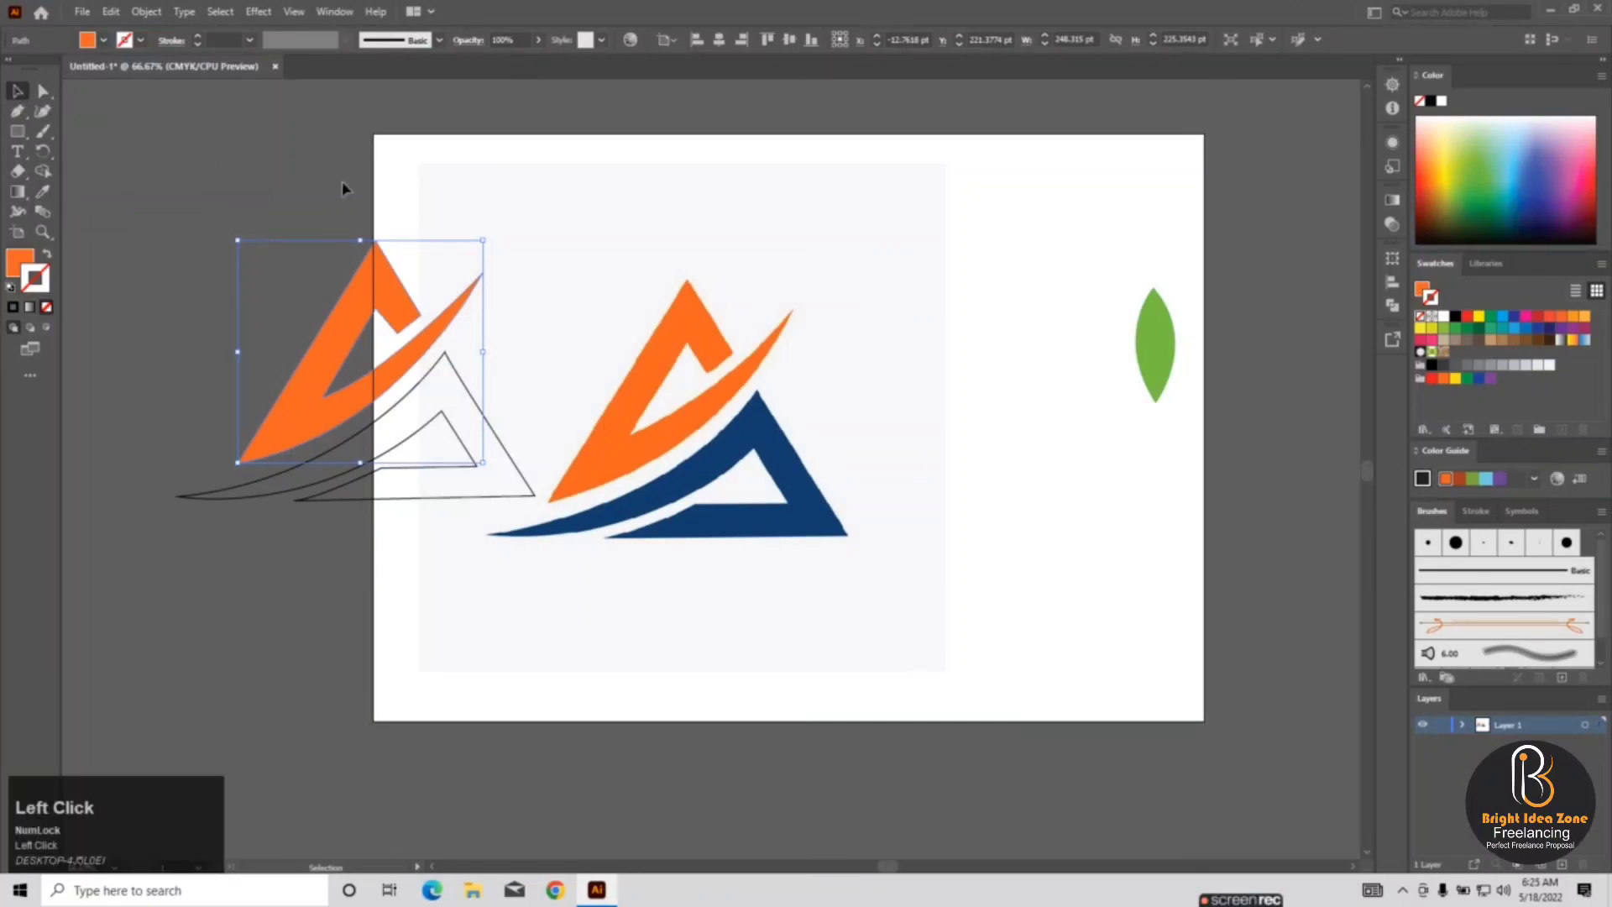
- Fill the lower traced outline with the placed logo's dark blue using the Eyedropper
{"action": "left_click", "coordinate": [451, 430]}
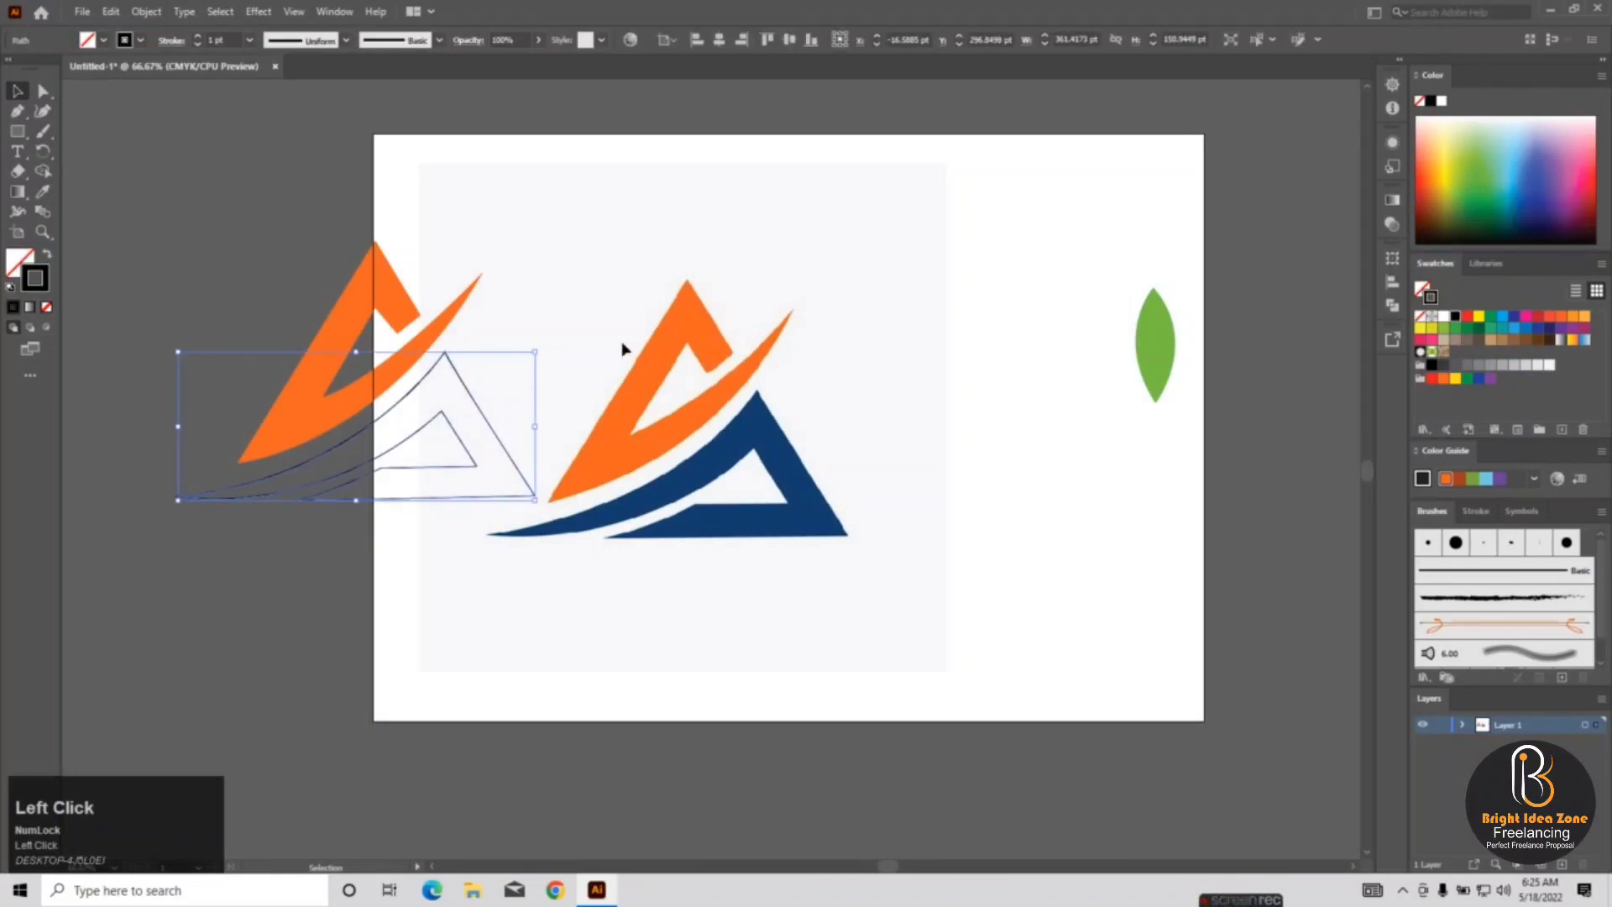
{"action": "key", "text": "i"}
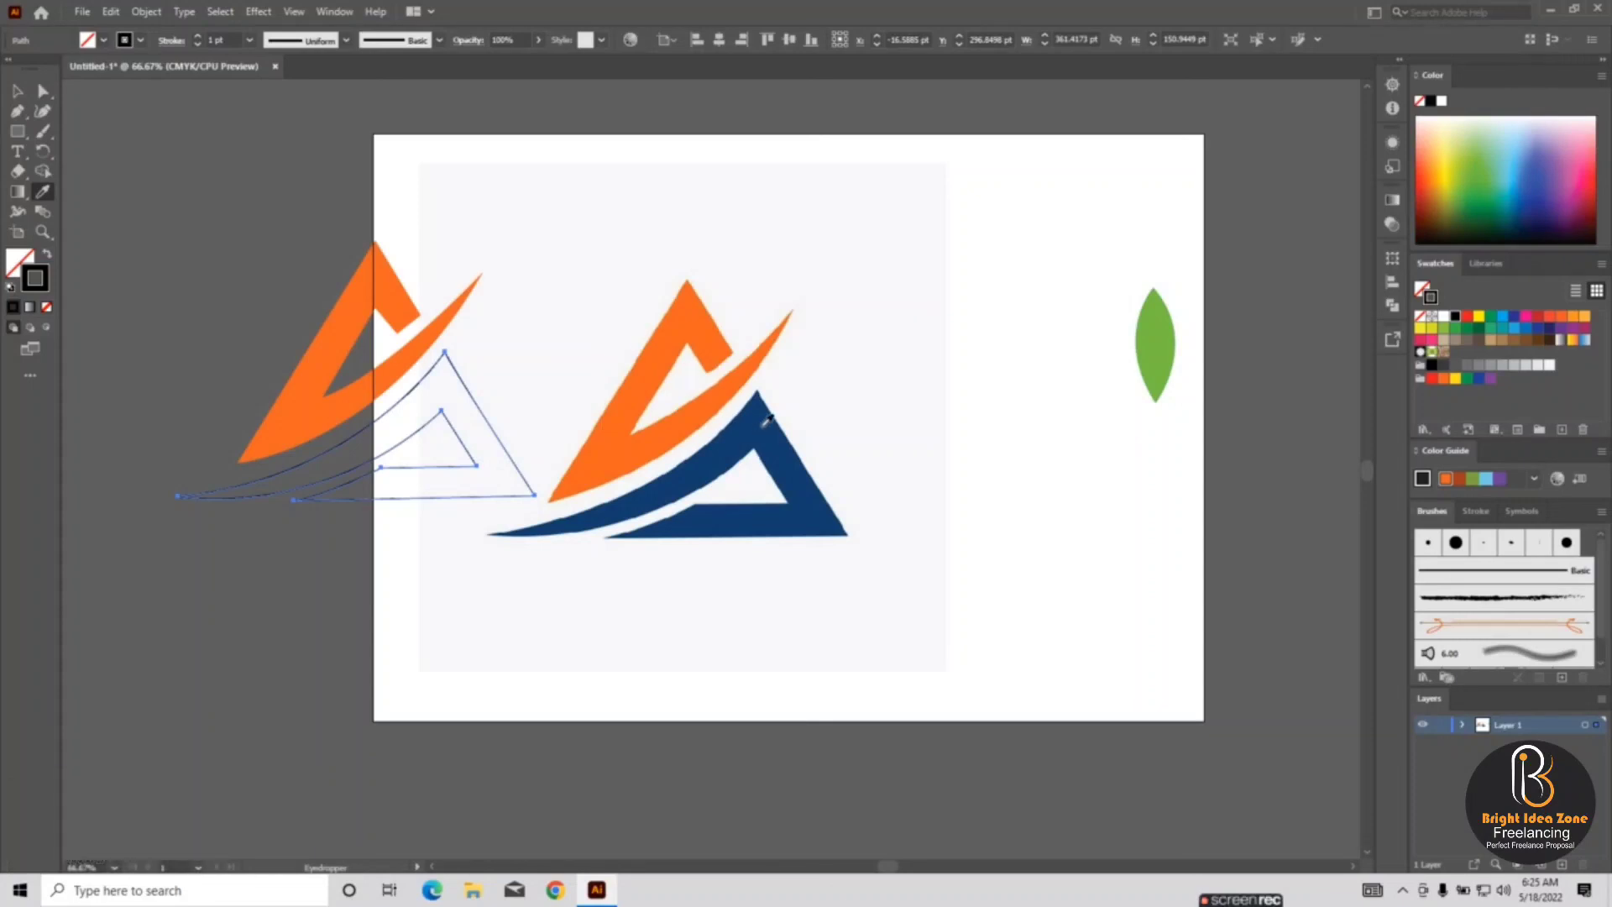
{"action": "left_click", "coordinate": [764, 421]}
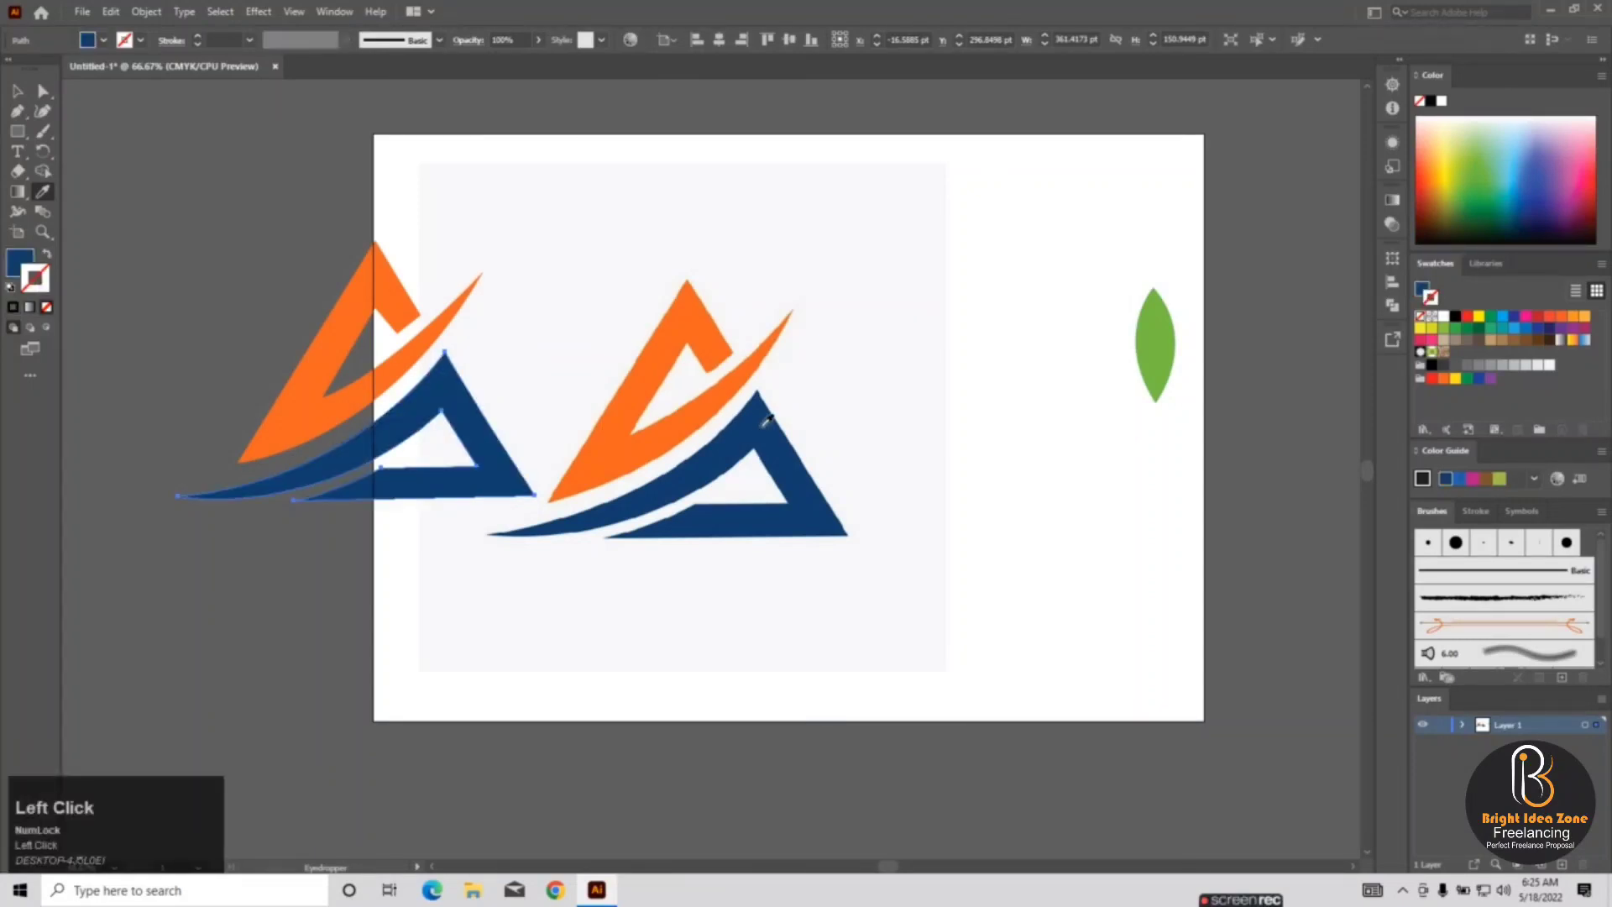
{"action": "key", "text": "v"}
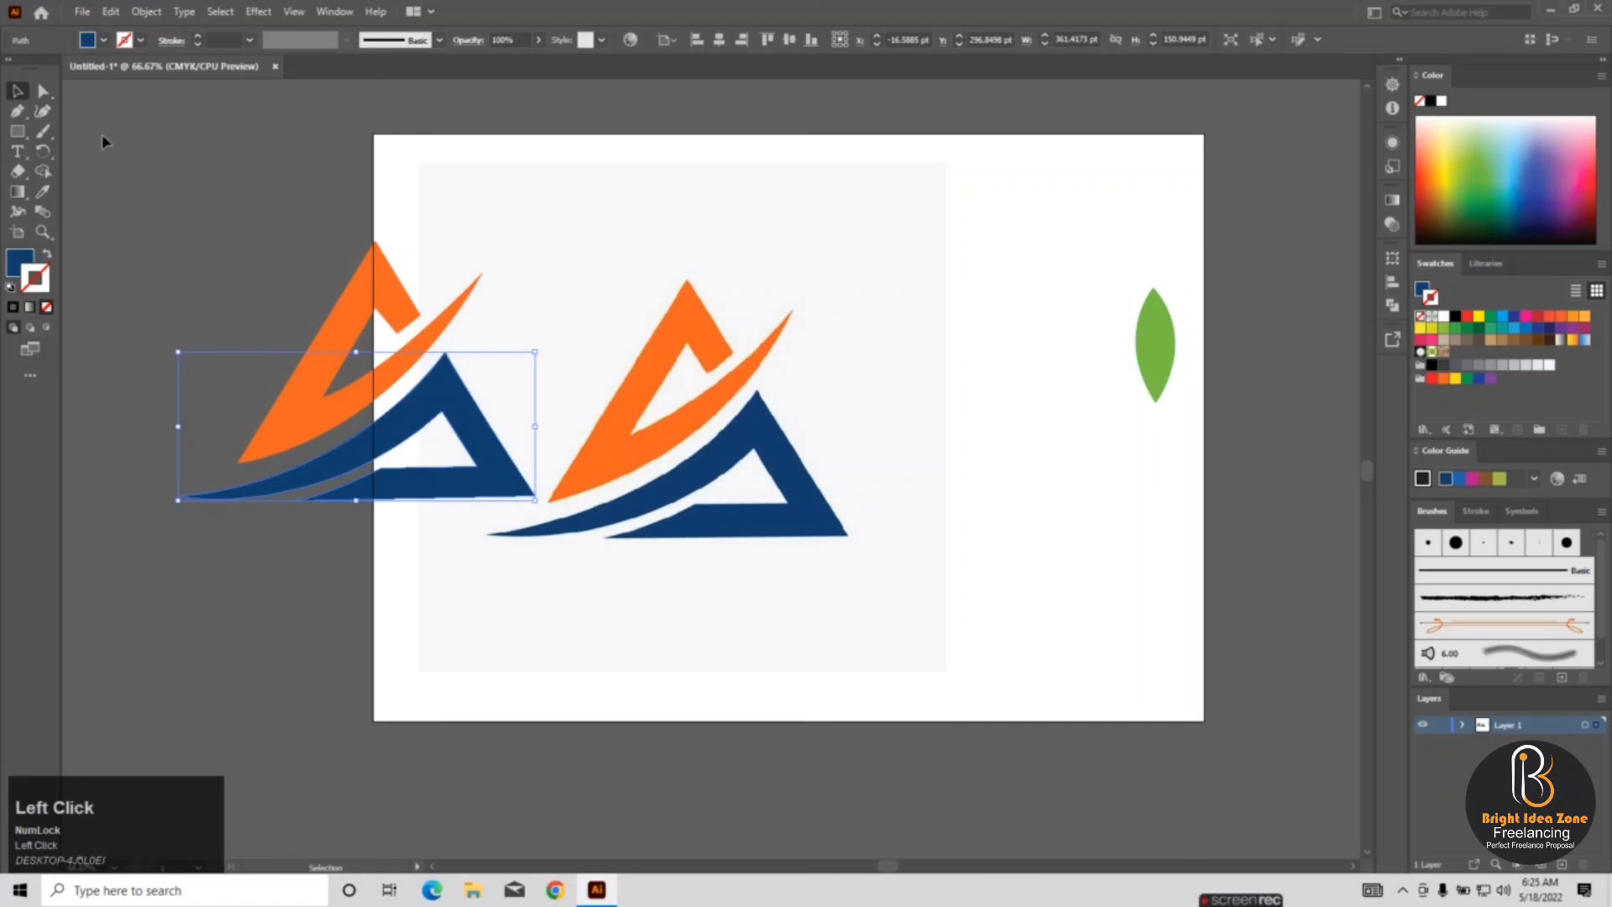
- Move both filled shapes together to the artboard's right side beside the placed logo, and scale them down slightly
{"action": "left_click", "coordinate": [210, 242]}
{"action": "left_click_drag", "start_coordinate": [212, 242], "coordinate": [418, 529]}
{"action": "left_click_drag", "start_coordinate": [388, 443], "coordinate": [1004, 332]}
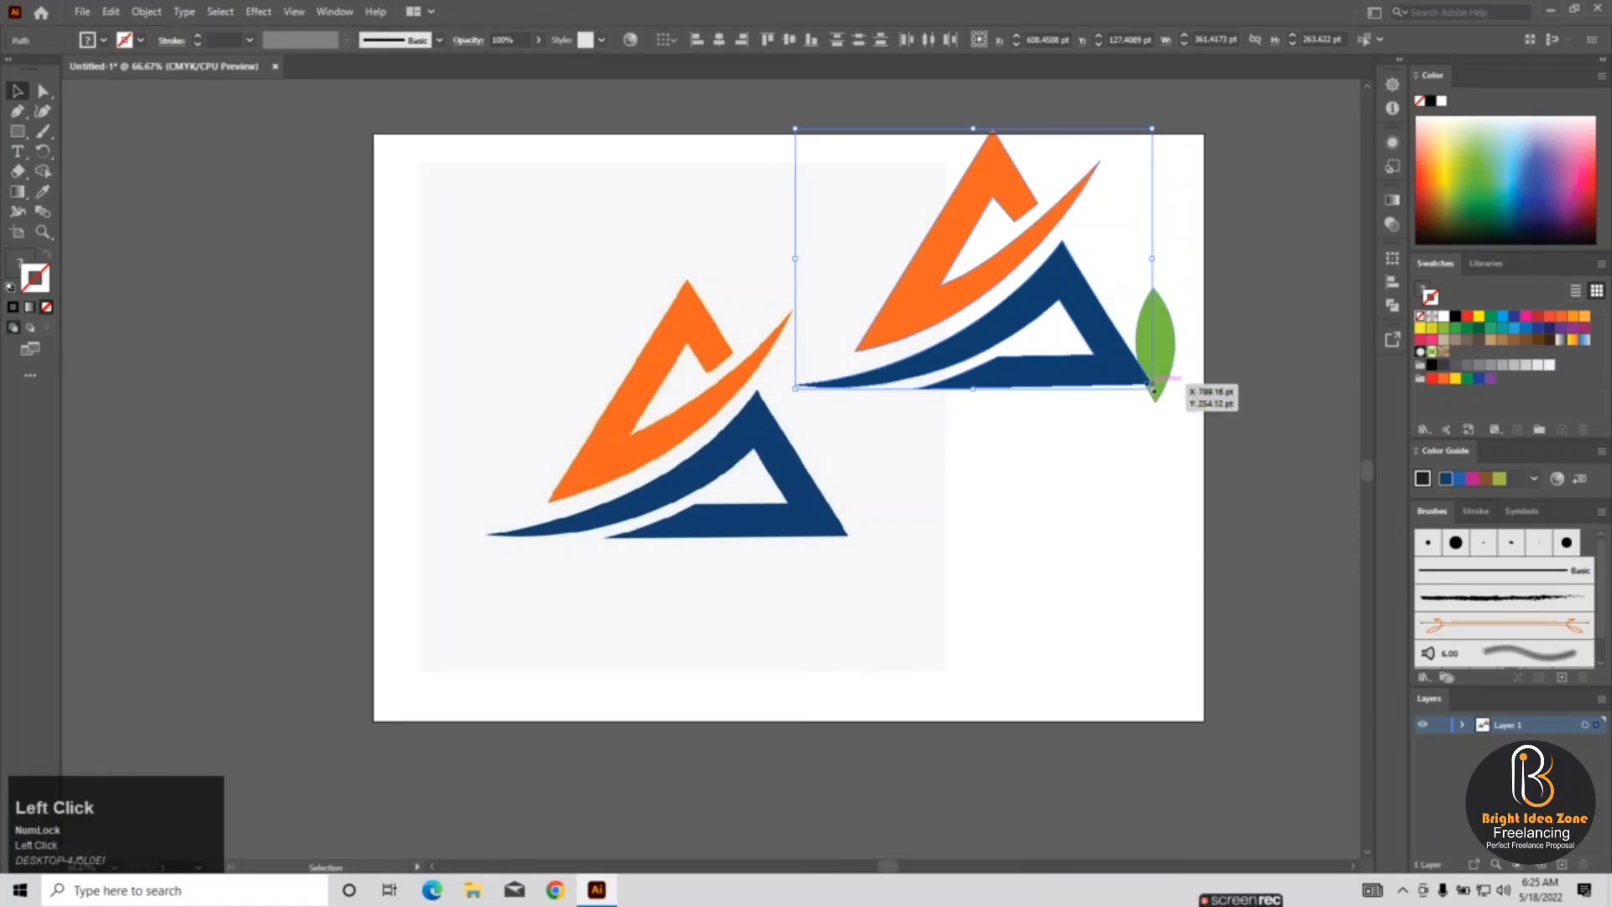
{"action": "left_click_drag", "start_coordinate": [1152, 388], "coordinate": [1065, 589]}
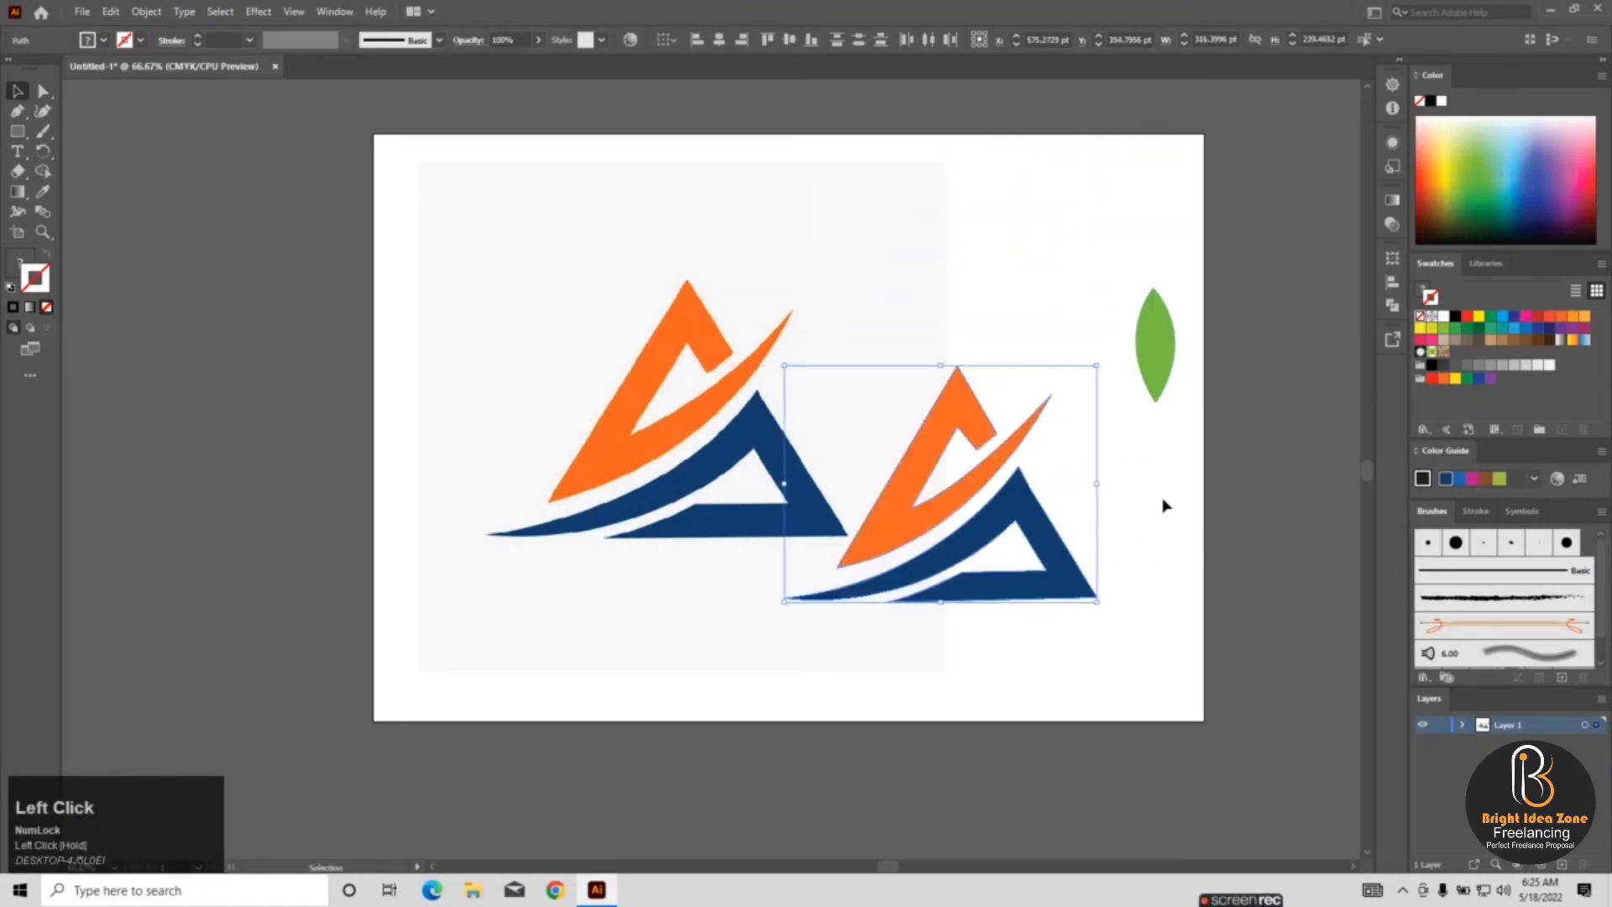
{"action": "left_click", "coordinate": [1164, 504]}
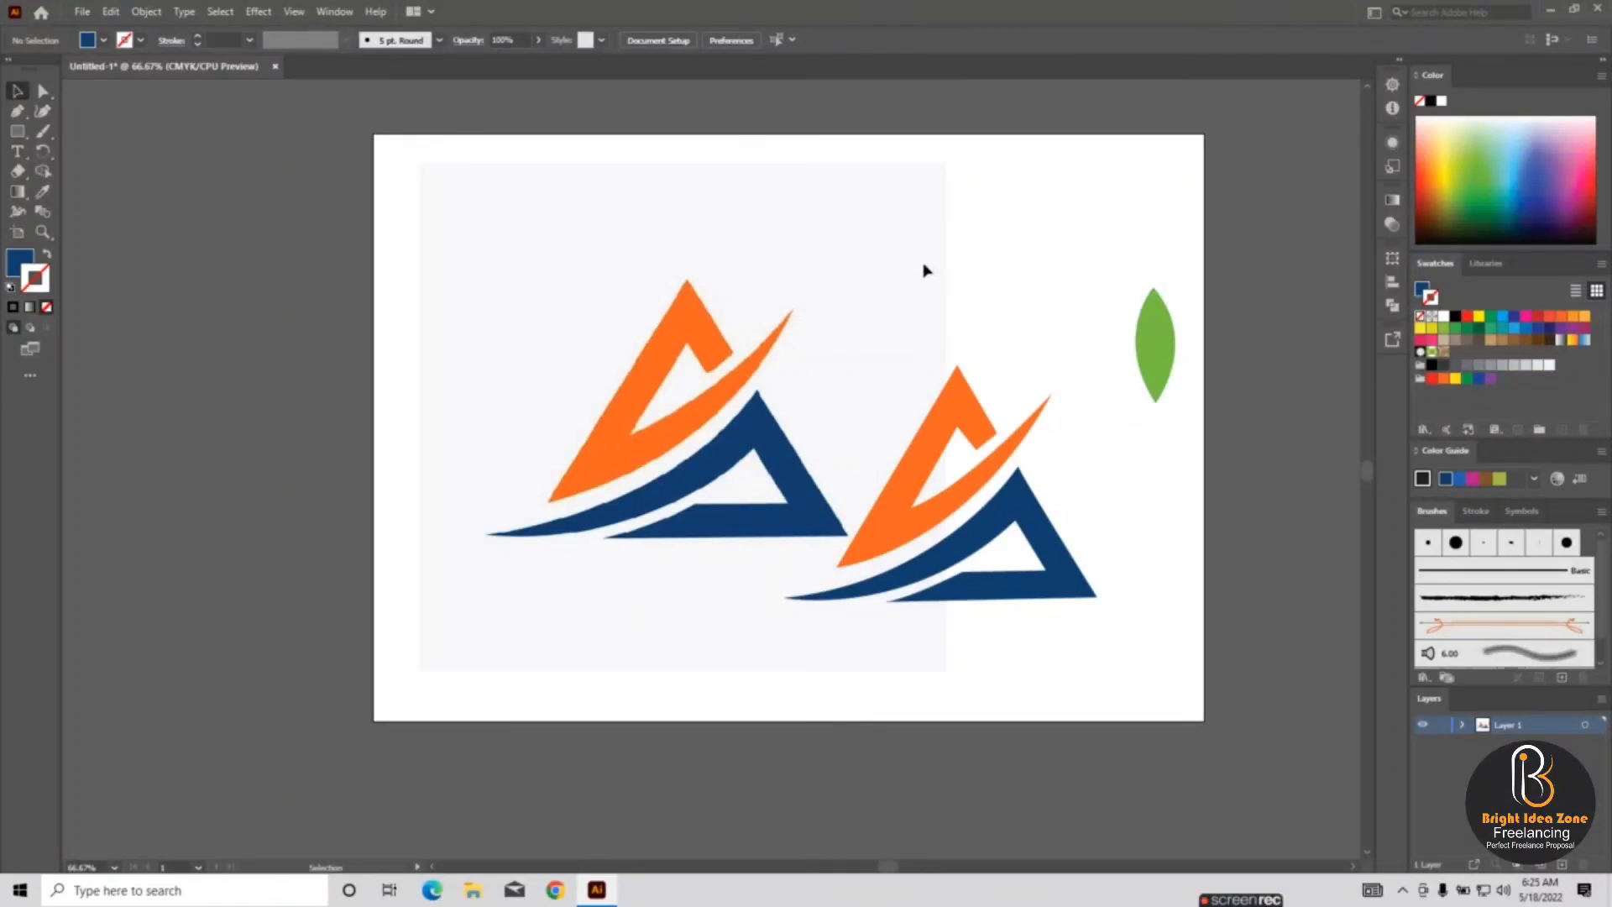
{"action": "mouse_move", "coordinate": [928, 458]}
{"action": "left_mouse_down"}
{"action": "mouse_move", "coordinate": [978, 325]}
{"action": "mouse_move", "coordinate": [918, 469]}
{"action": "left_mouse_up"}
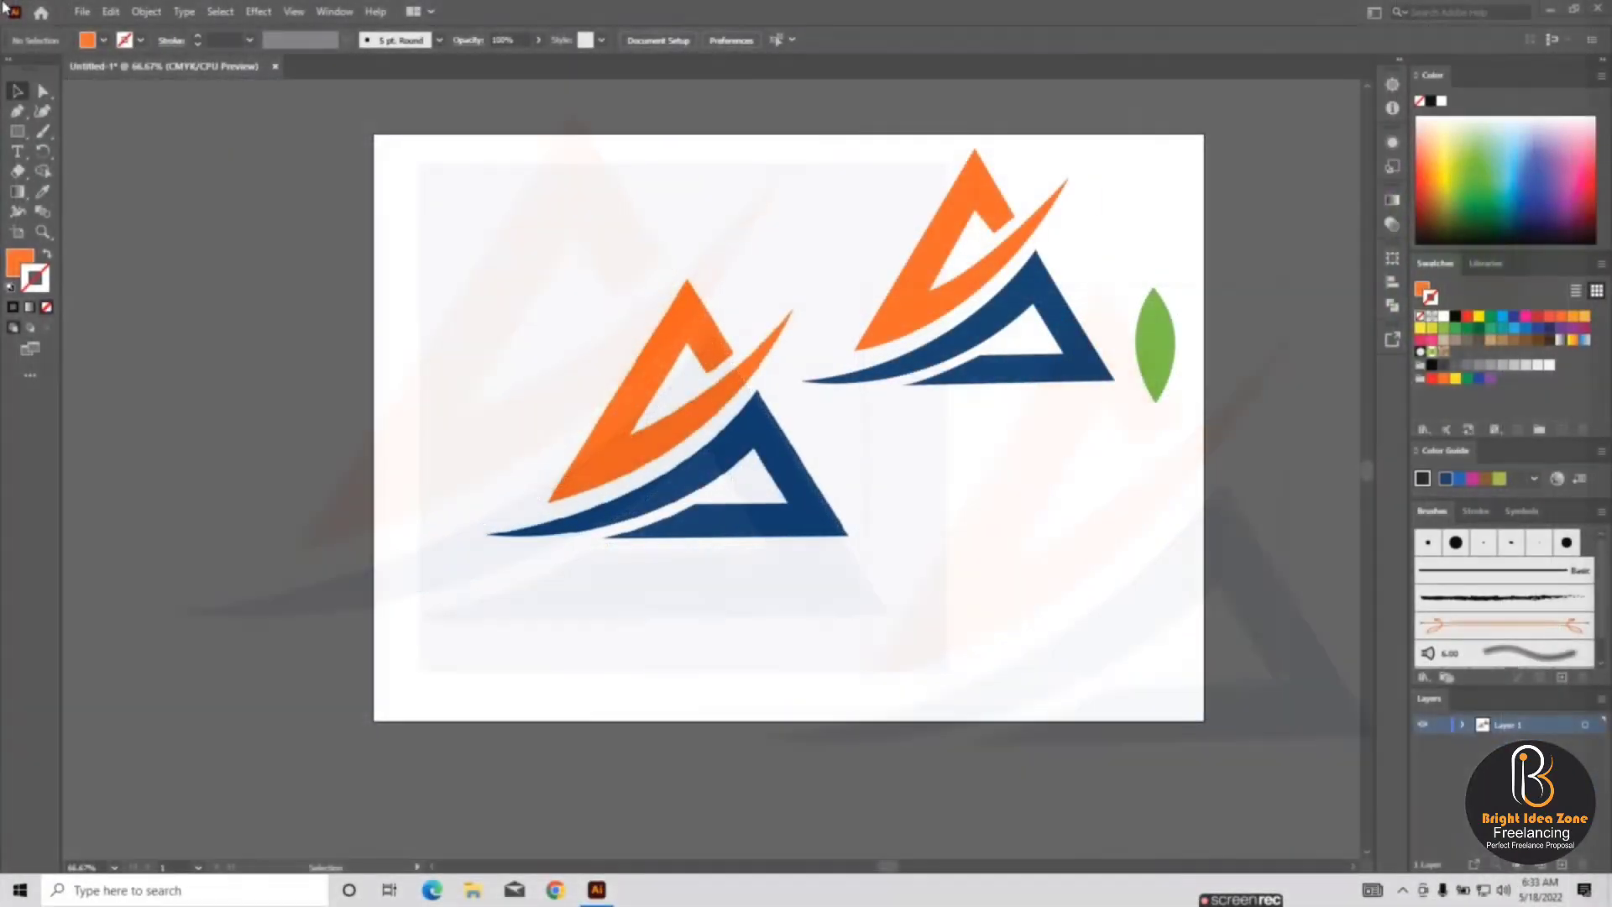